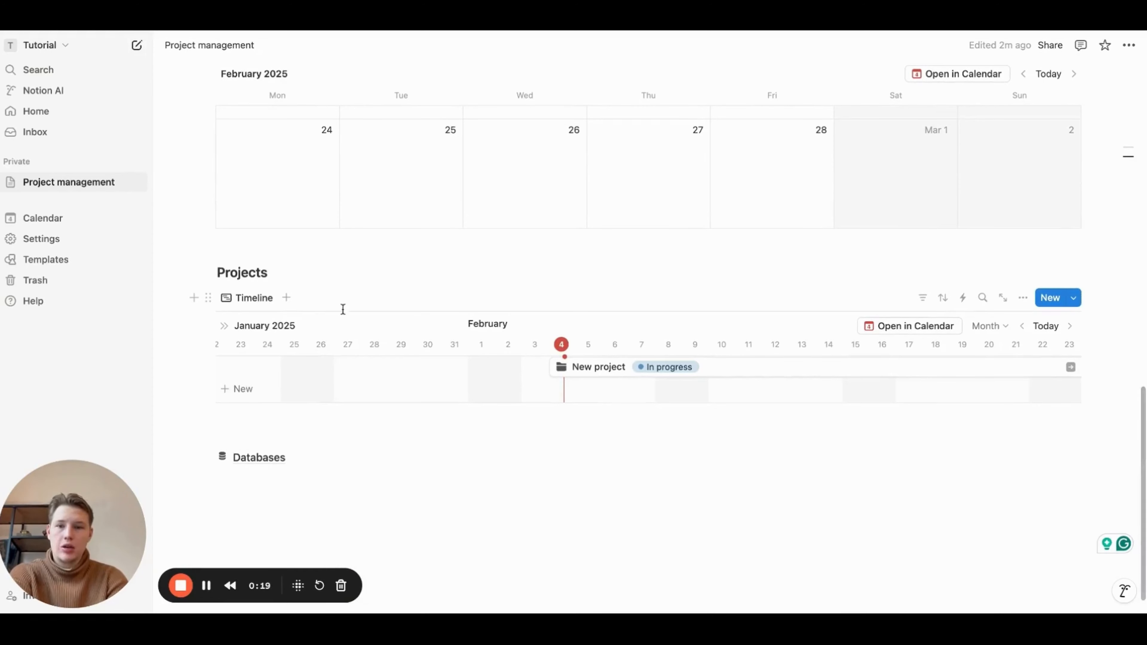
click(718, 371)
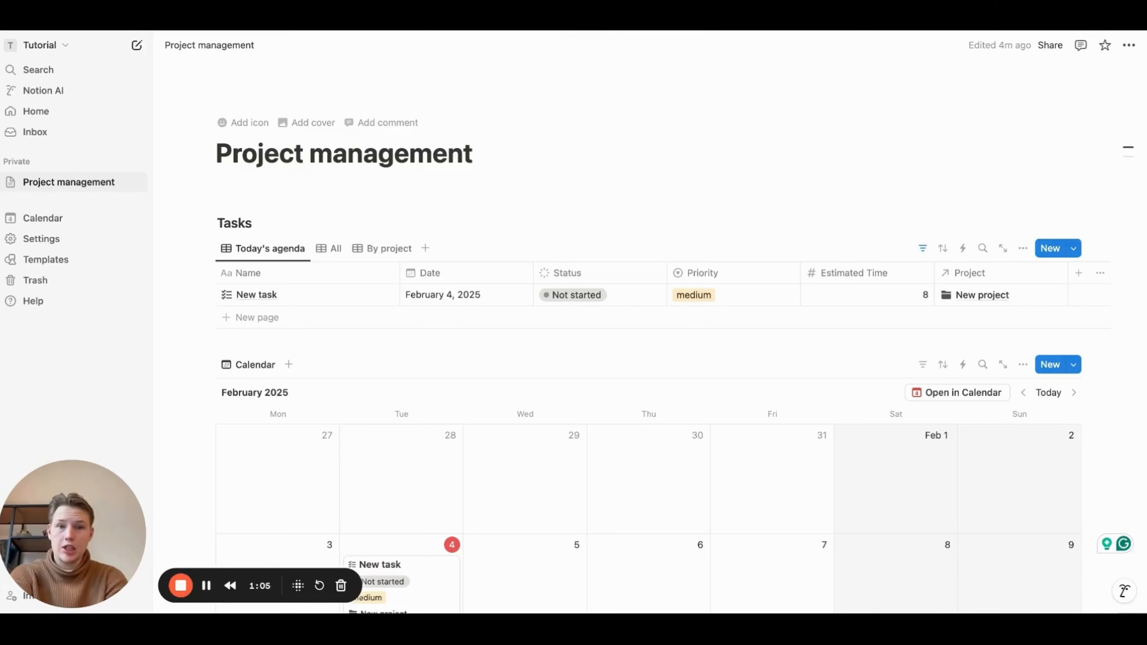
scroll(681, 347, down, 3)
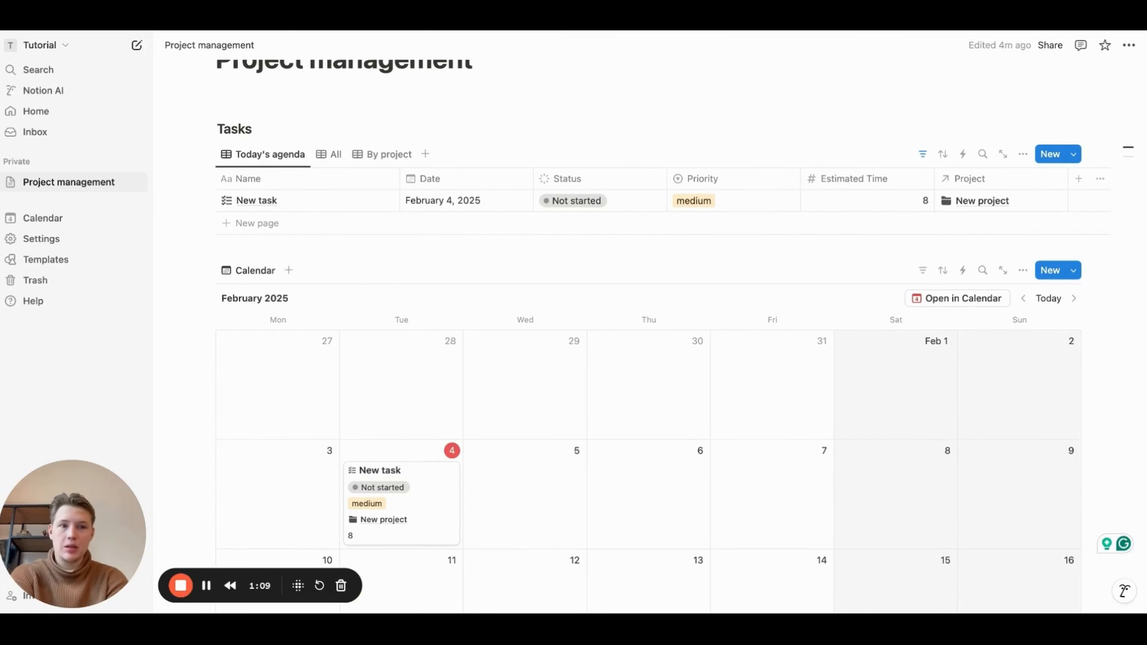
scroll(1101, 131, up, 2)
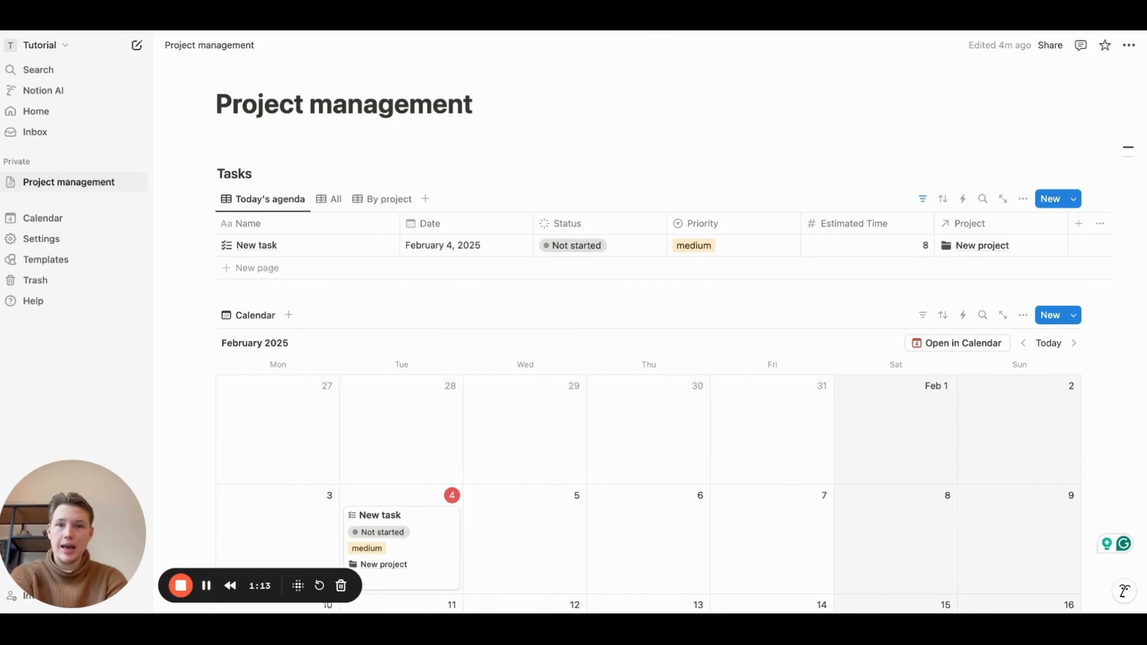
scroll(681, 338, down, 1)
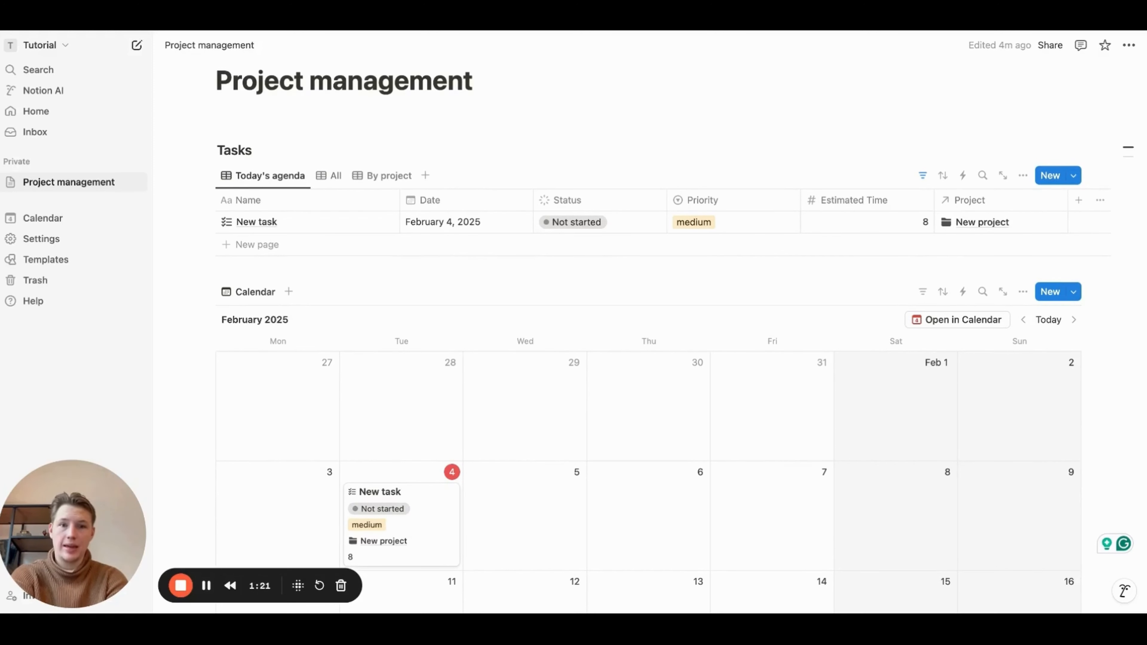
scroll(677, 339, down, 1)
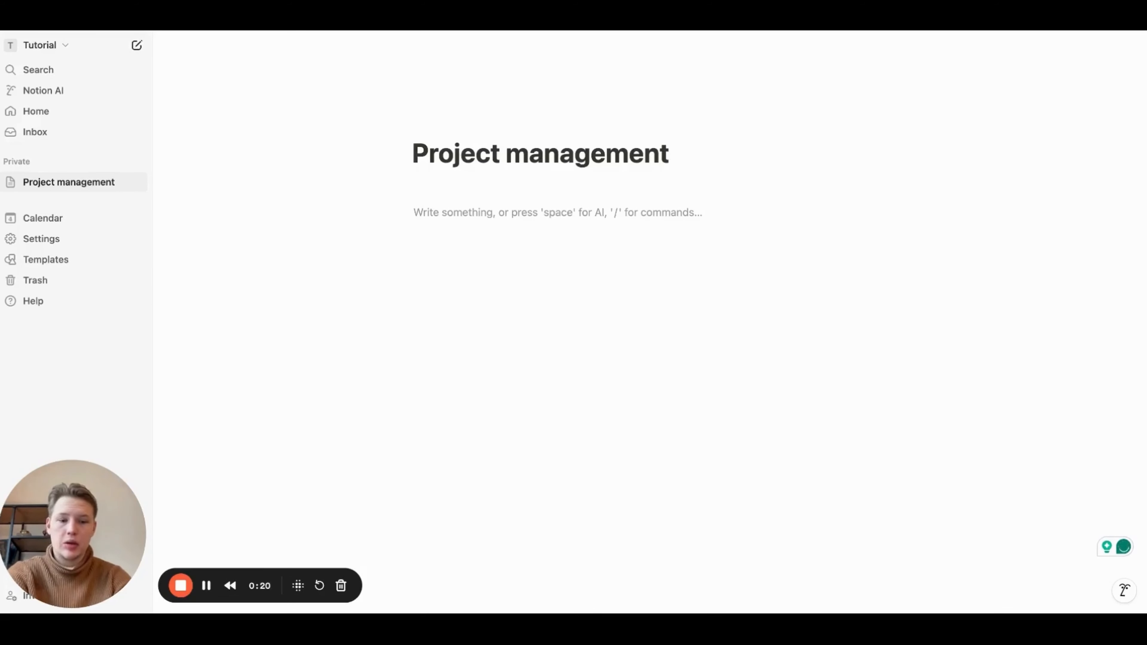
Create a sub-page named Databases in the Project management page and open it
text(+)
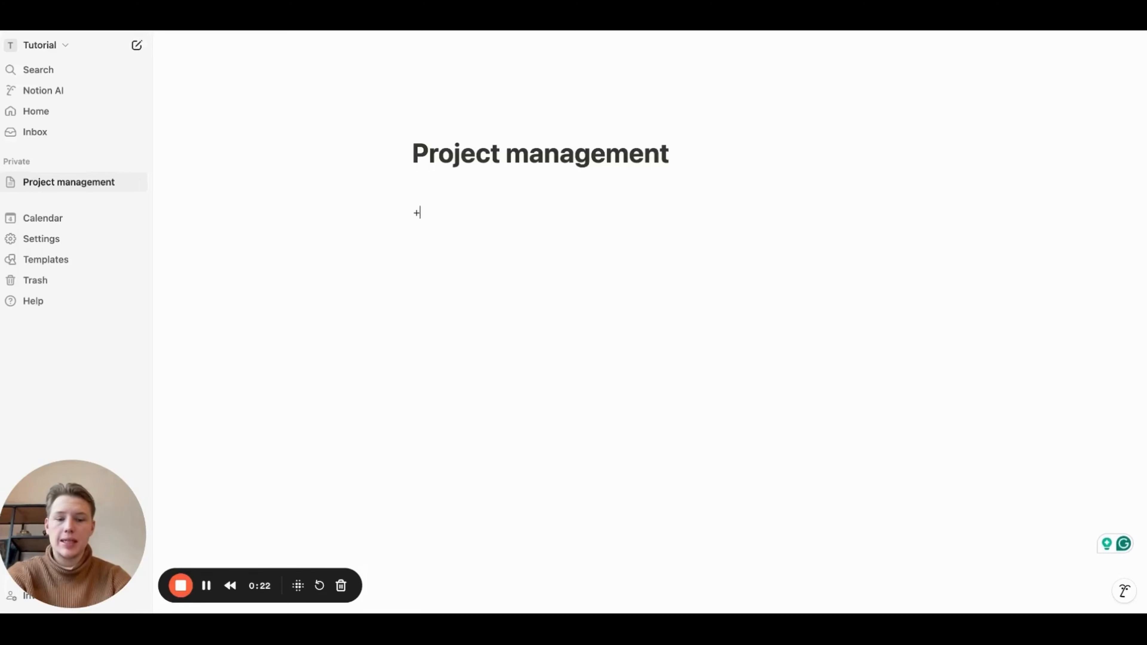
text(Data)
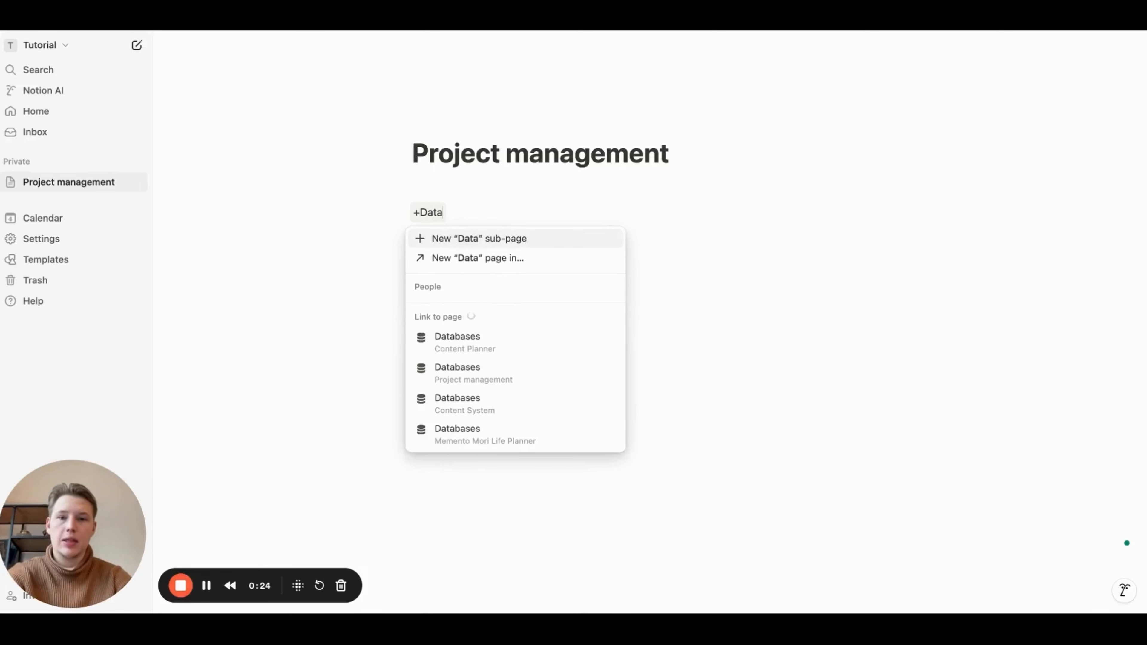
text(bases)
key(Return)
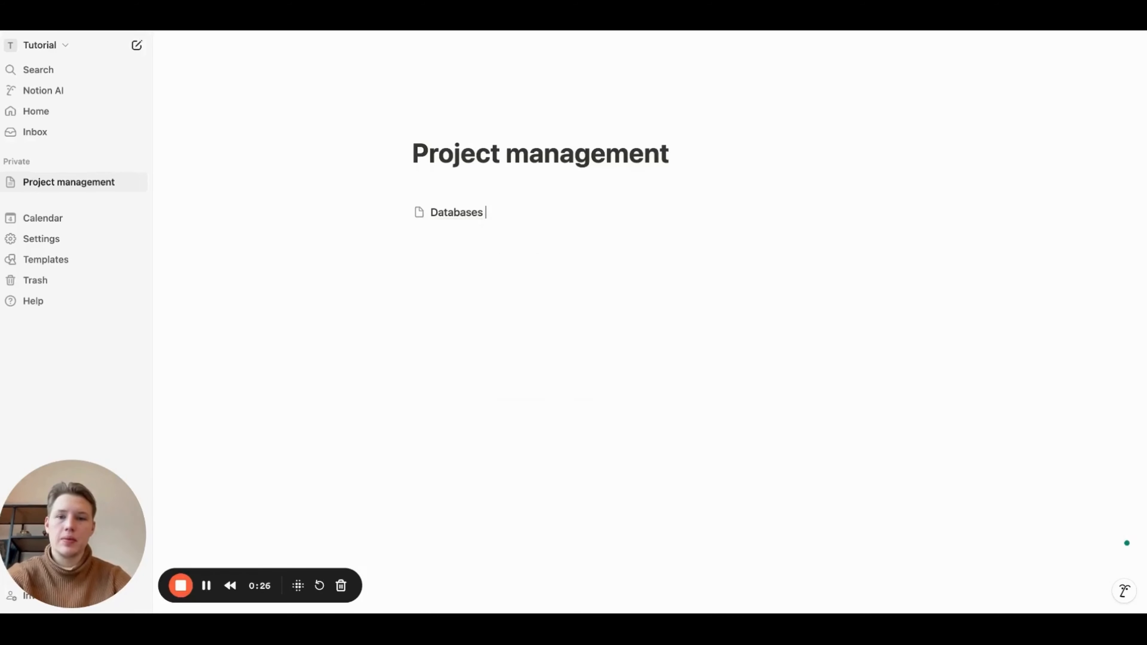
key(Left)
key(Return)
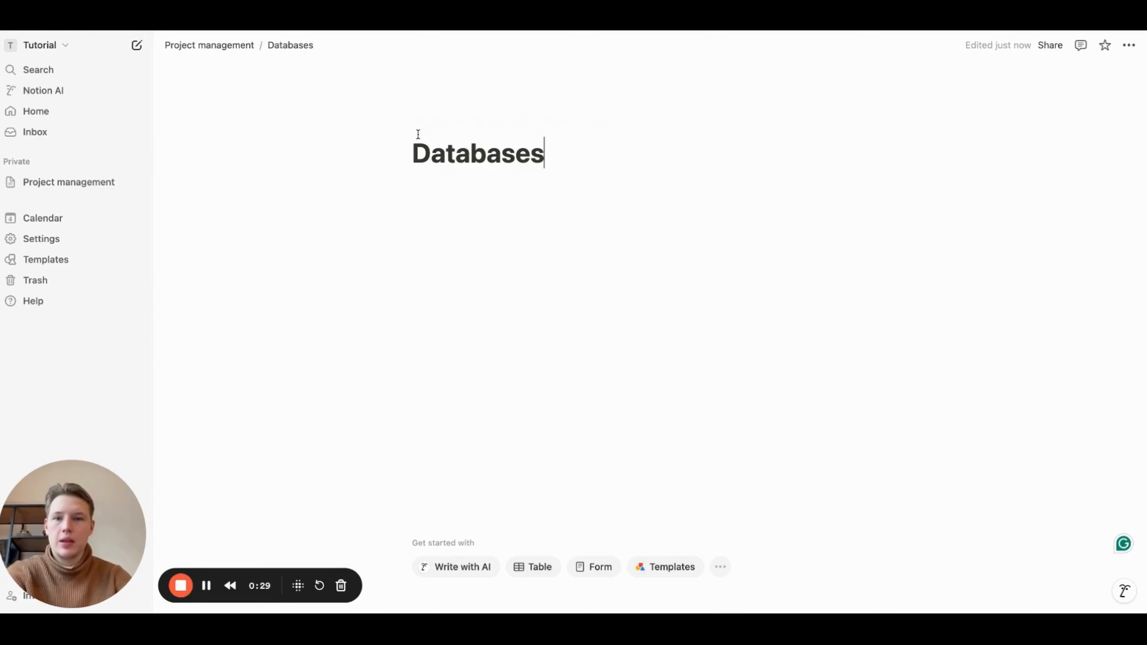
Give the Databases page the stacked-disks database icon
click(429, 123)
click(436, 152)
click(359, 192)
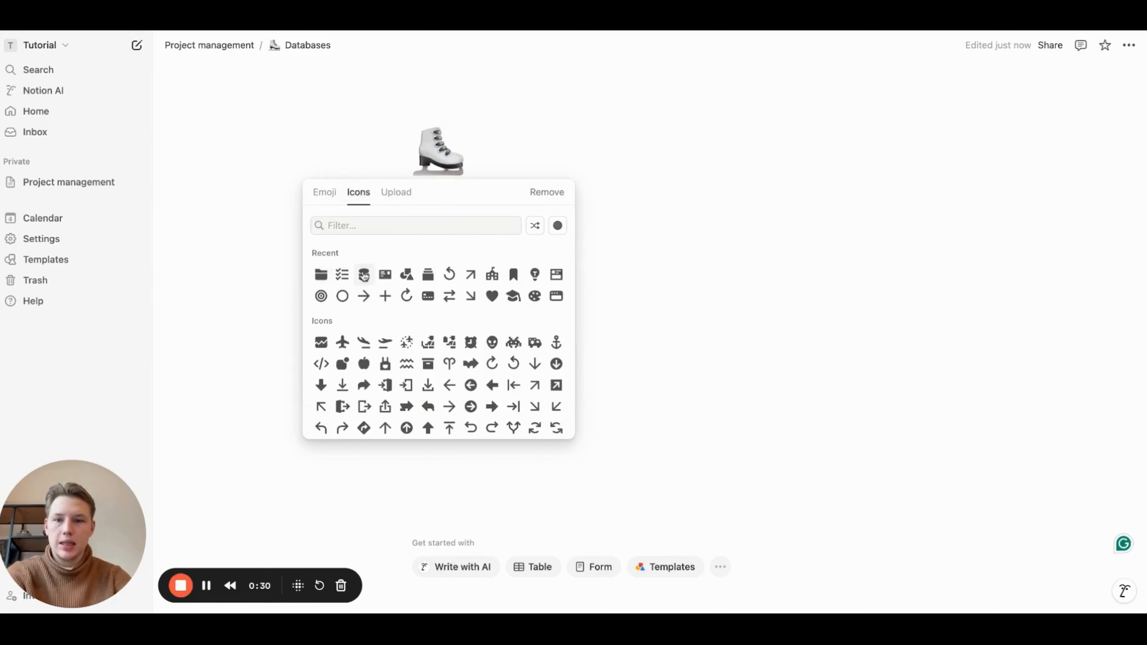
click(320, 273)
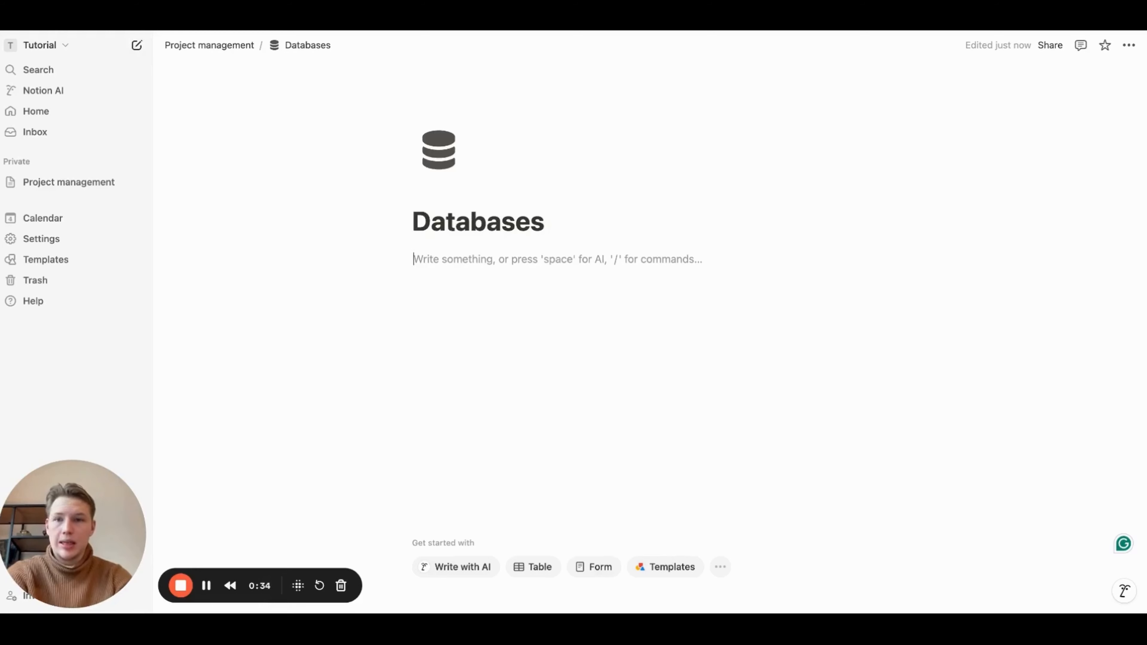
Insert a new empty full-page database below a blank line on the Databases page
key(Return)
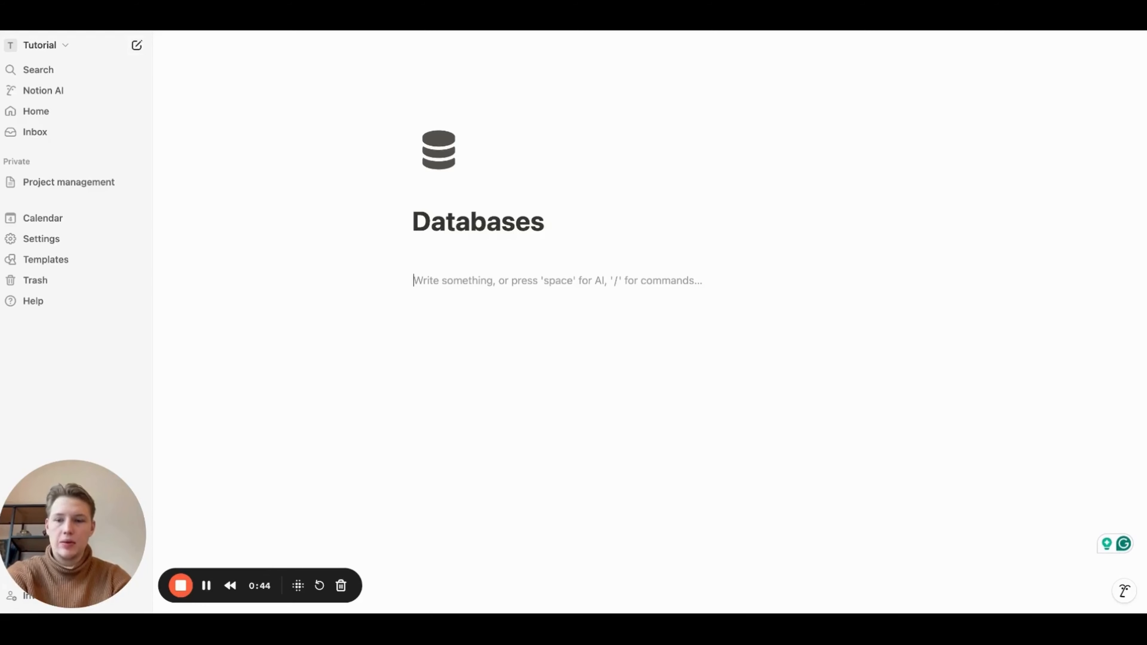
text(/)
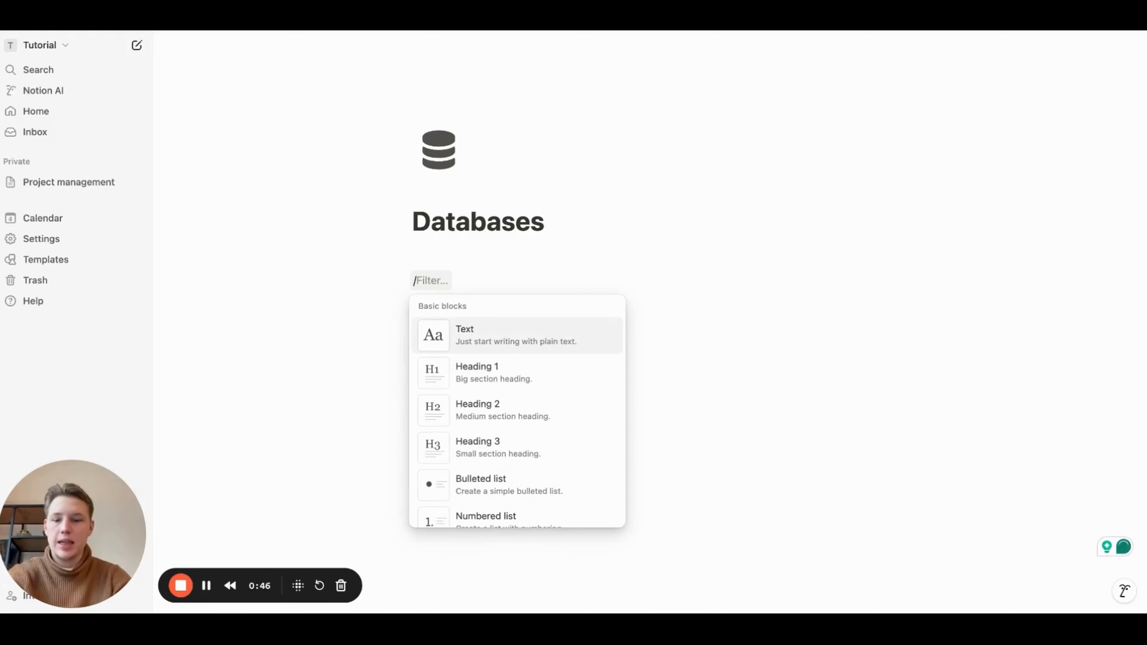
text(data)
key(Return)
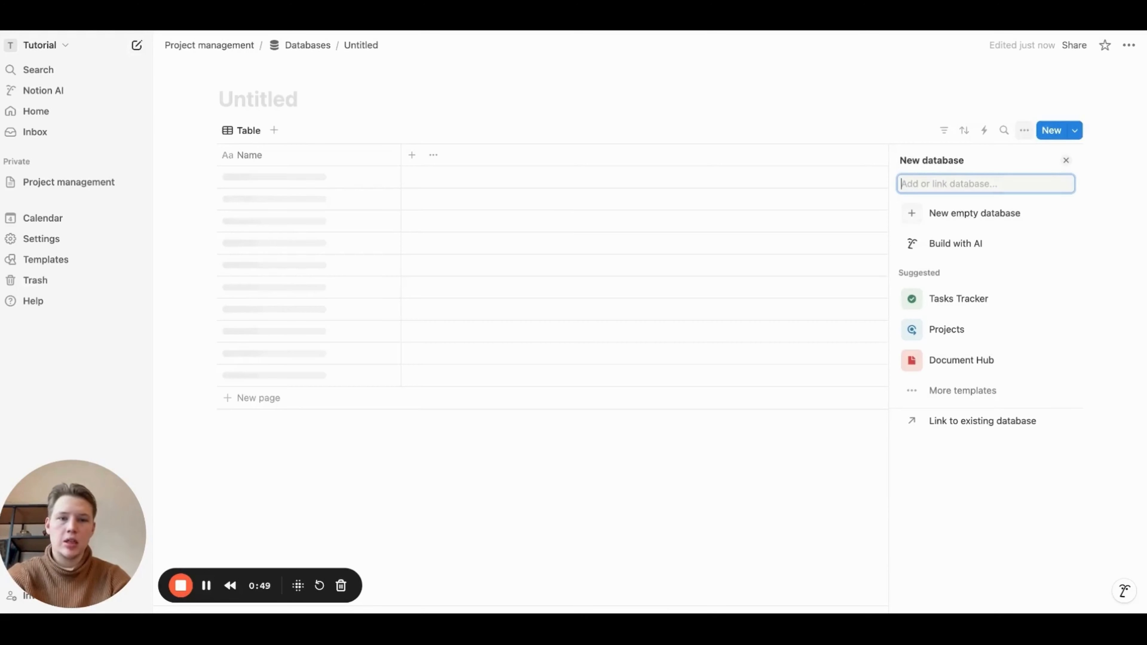
click(946, 221)
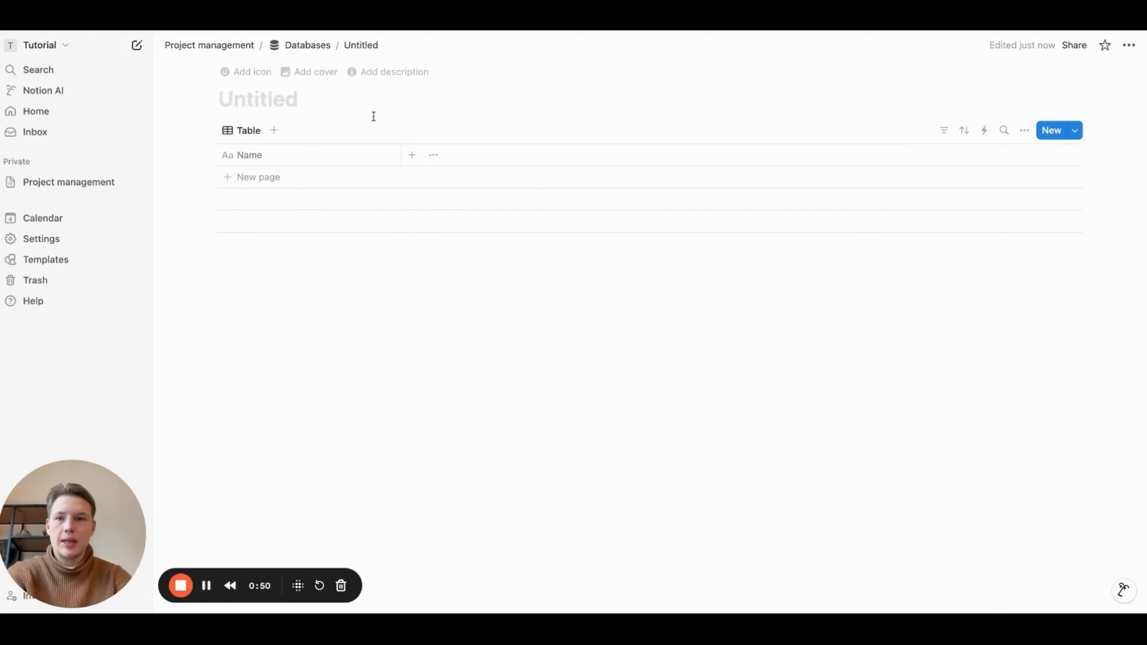
Title the new database Tasks and give it the checklist icon
text(Tasks)
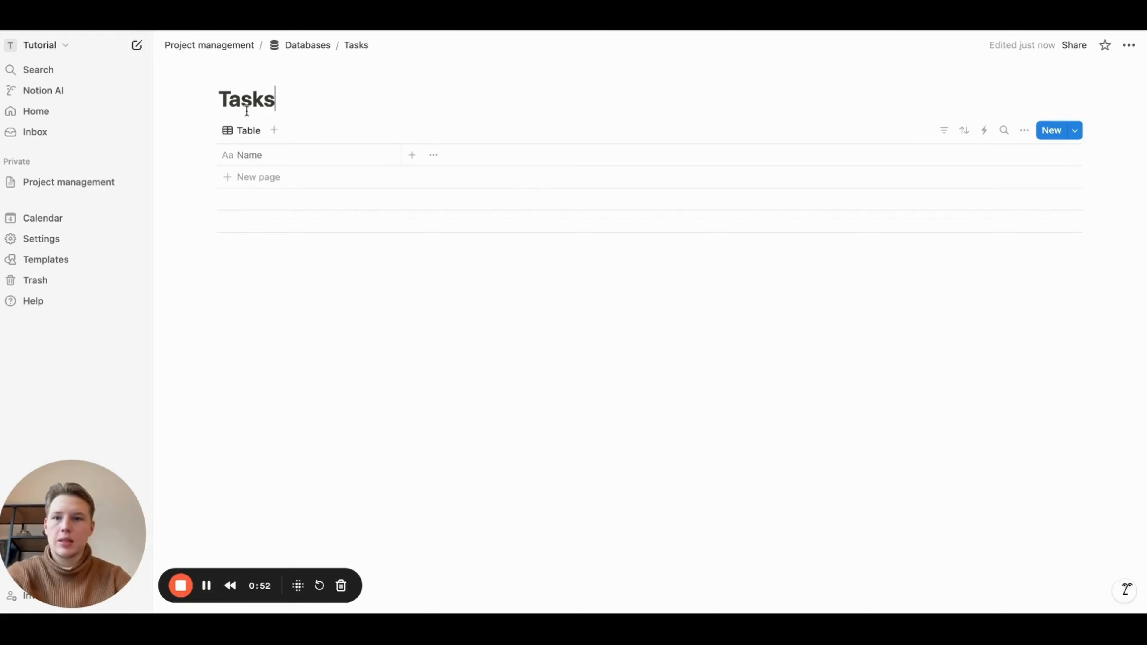
click(244, 78)
click(155, 127)
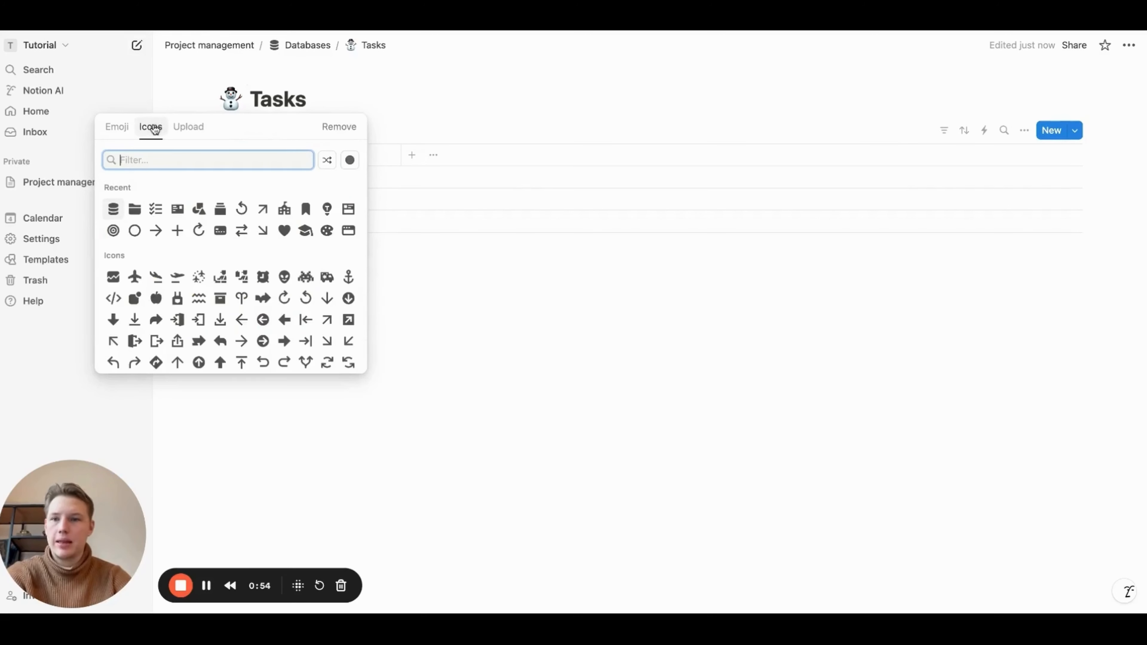
click(156, 208)
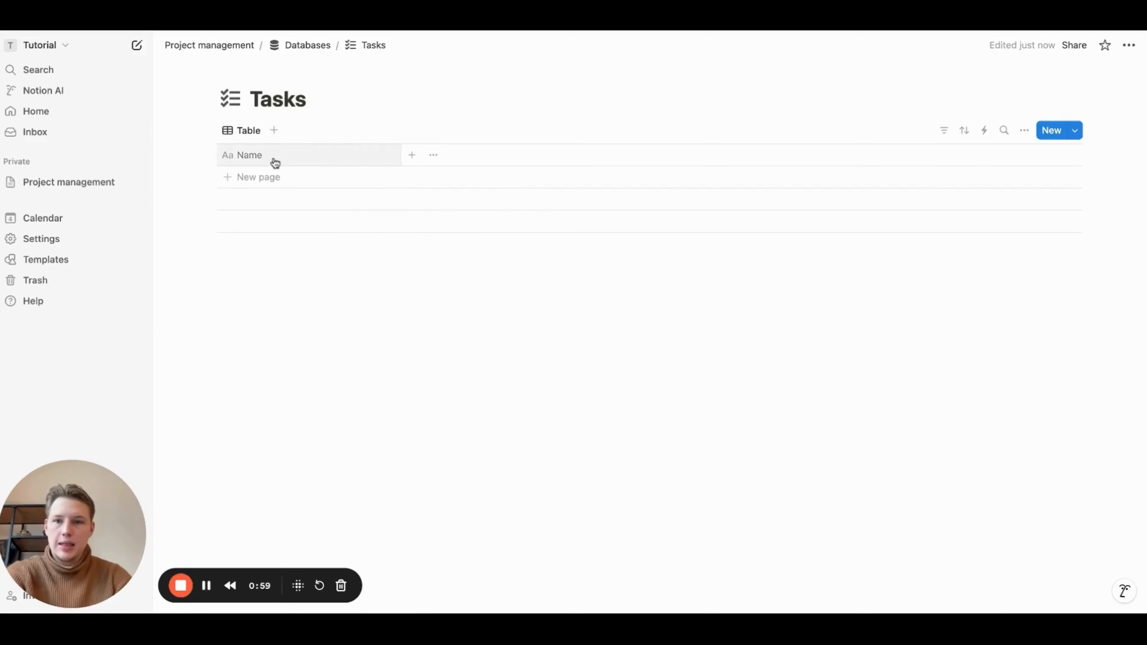
Add a Date property to the Tasks database
click(411, 156)
text(Da)
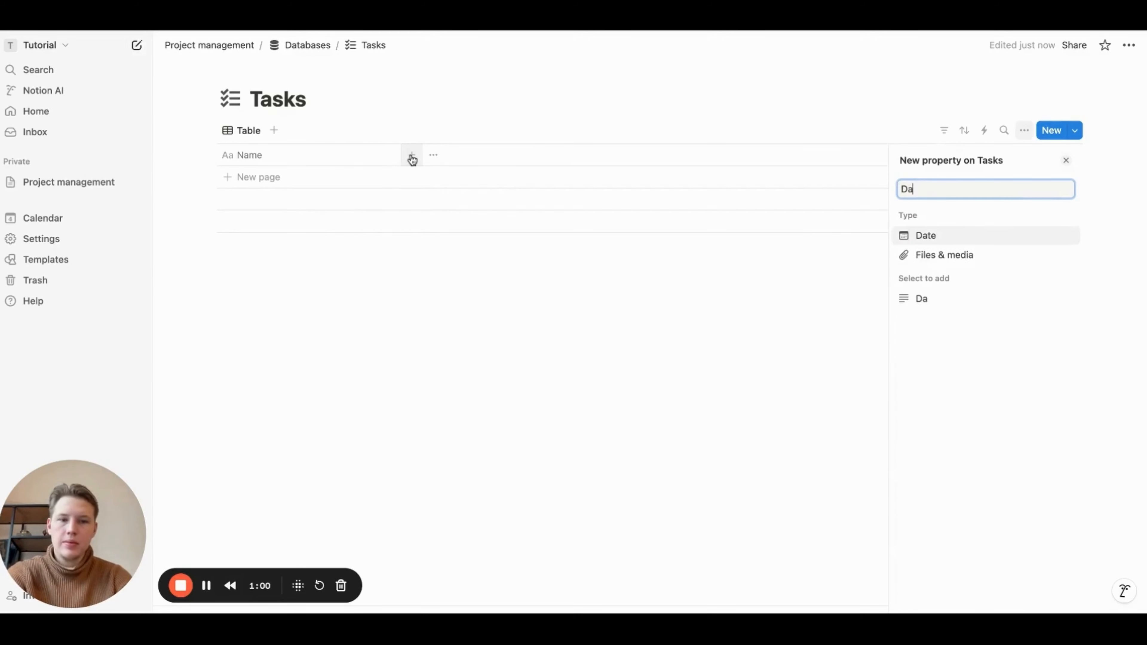
text(te)
key(Return)
click(540, 159)
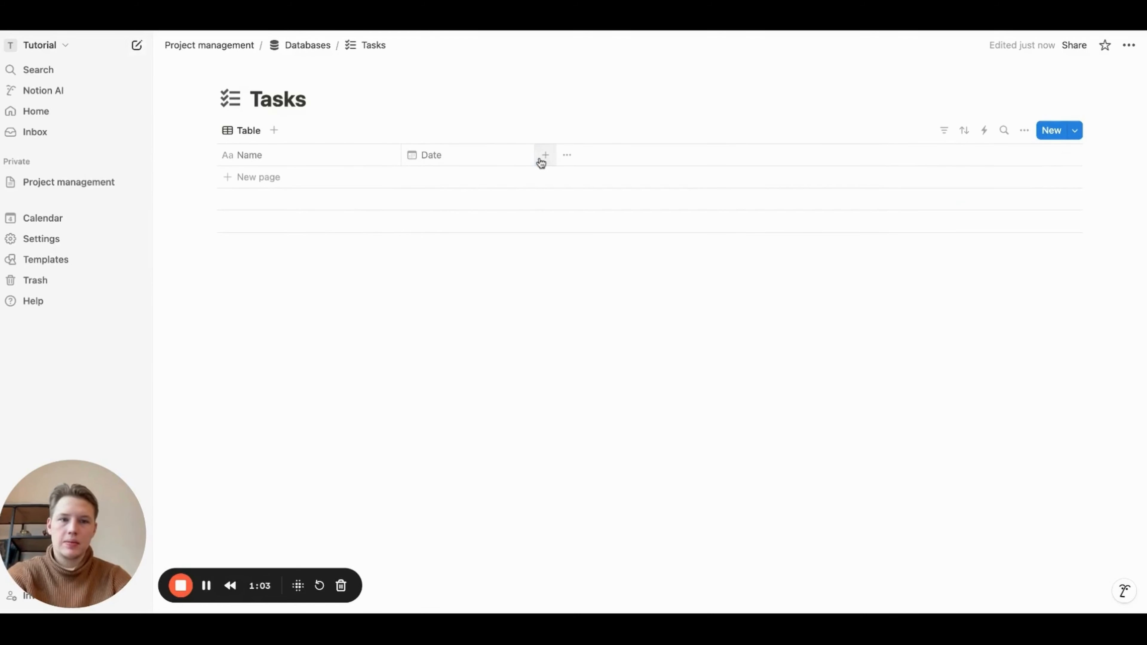
Add a Status property to the Tasks database, keeping its default options
click(544, 158)
text(Status)
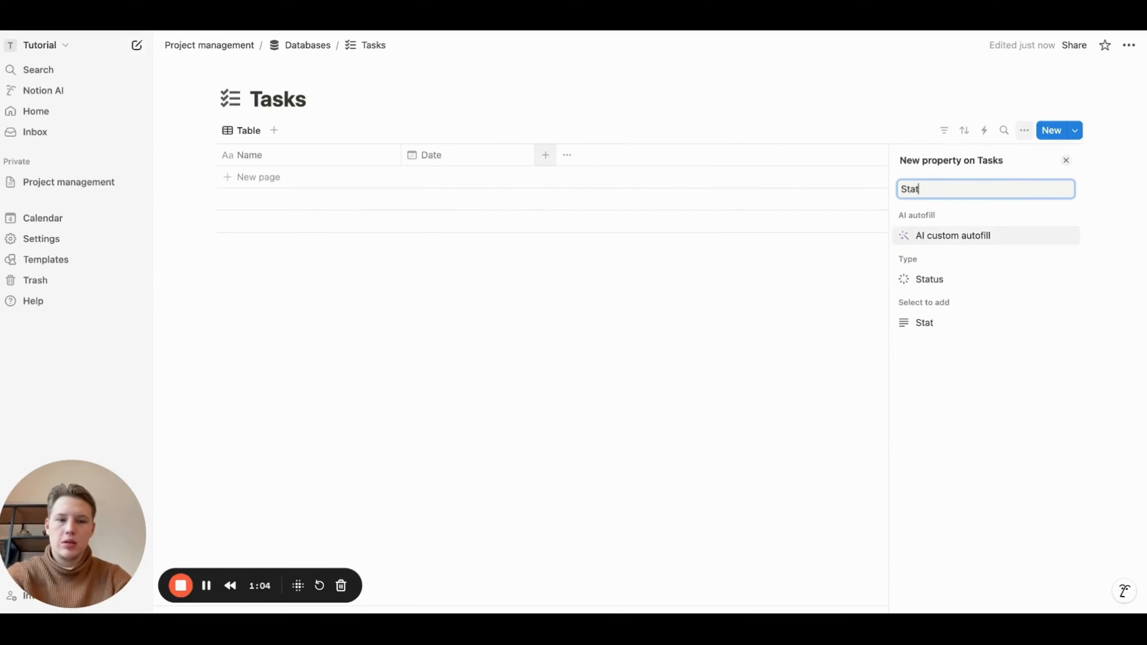
key(Return)
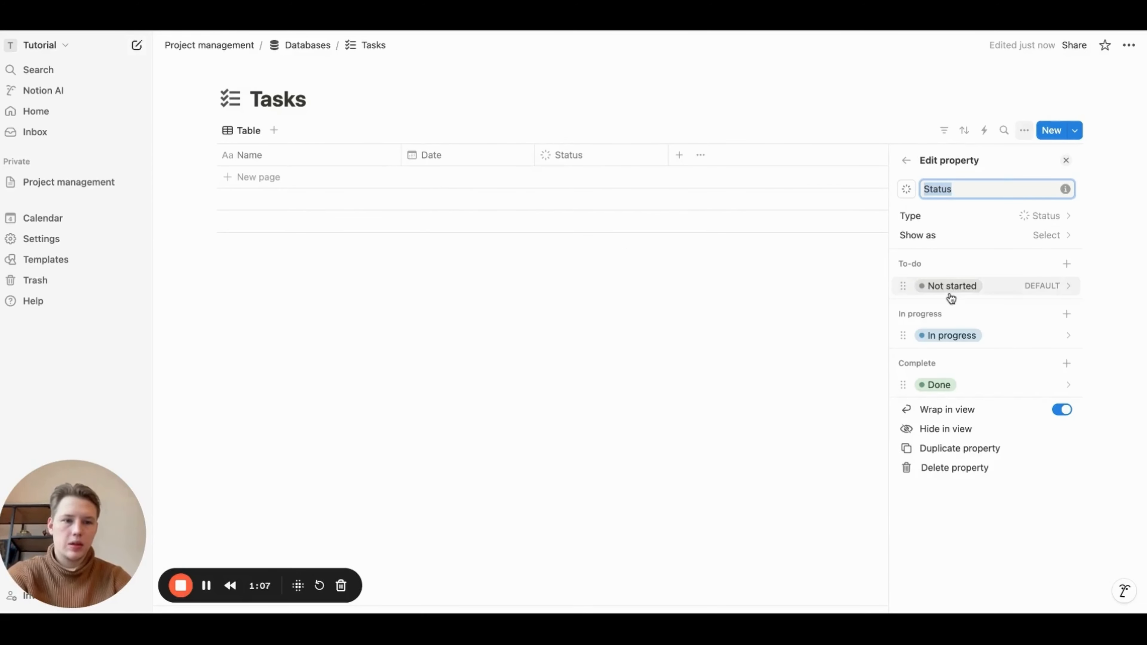
click(773, 361)
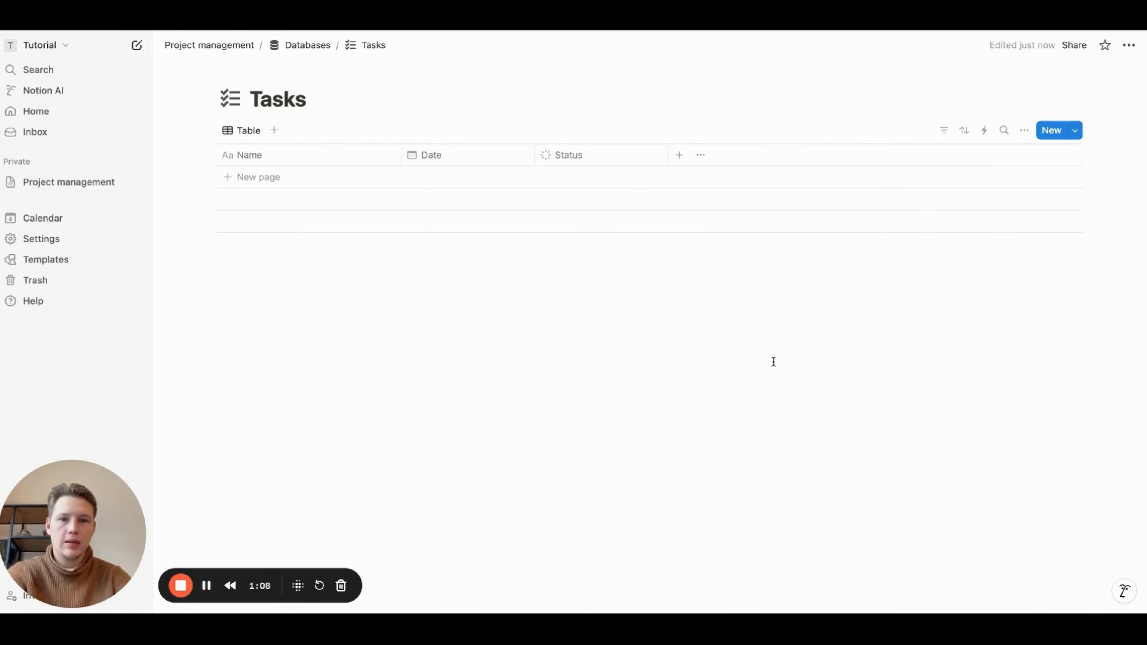
Add the suggested Priority select property to the Tasks database with the options low, medium and high
click(683, 165)
text(Pri)
key(Return)
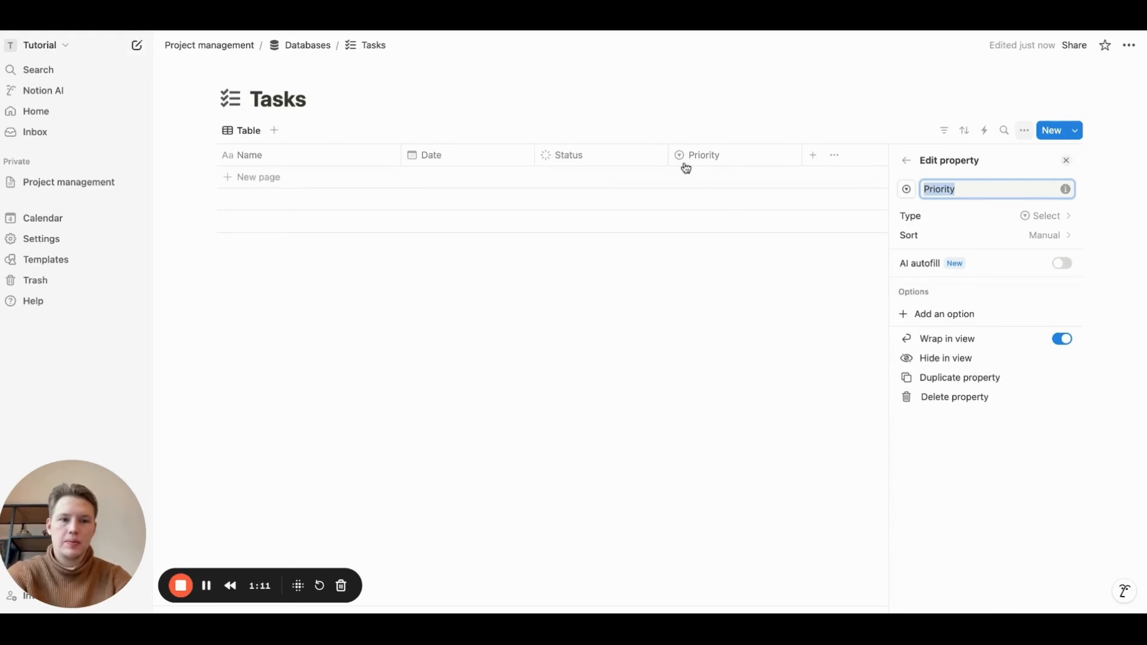
click(967, 315)
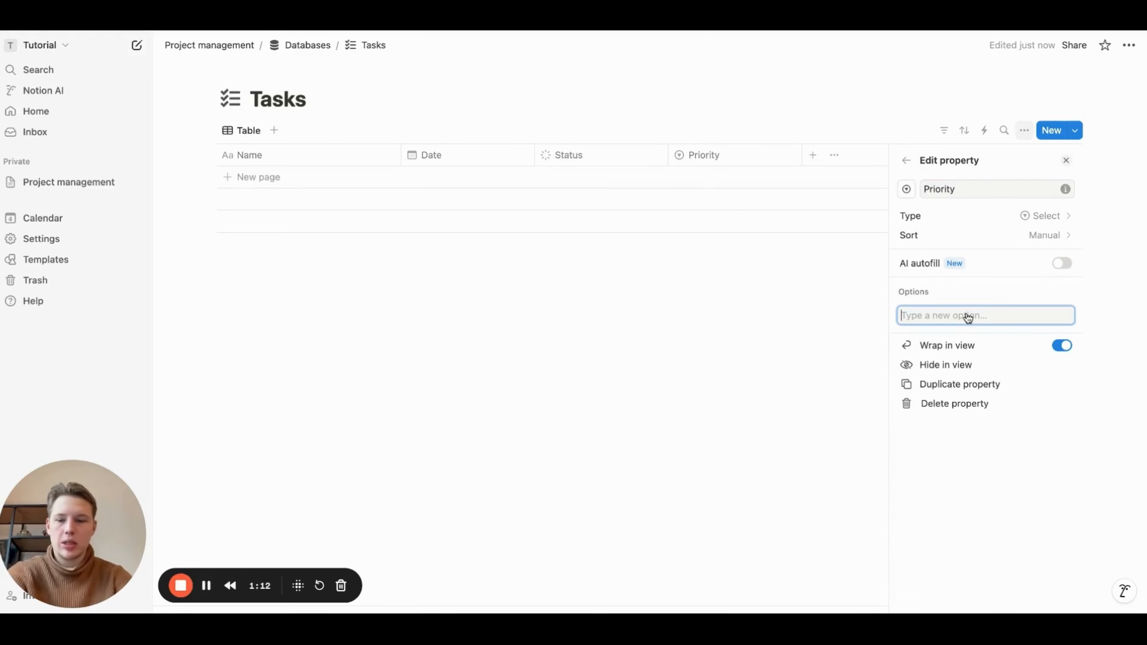
text(low)
key(Return)
text(med)
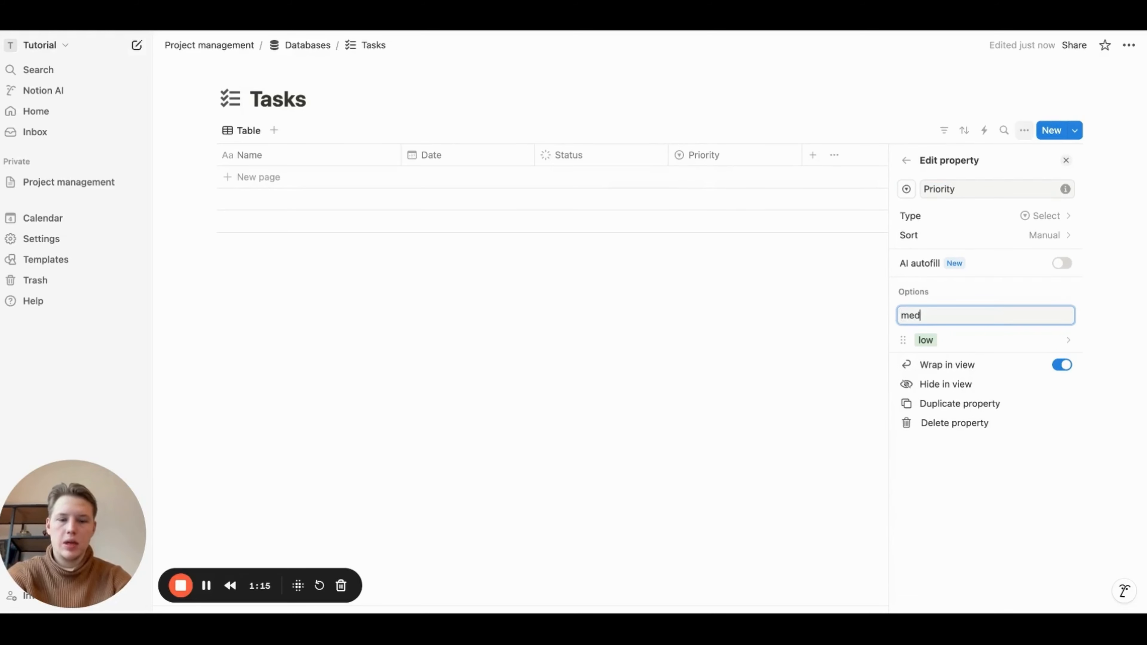
text(ium)
key(Return)
text(high)
key(Return)
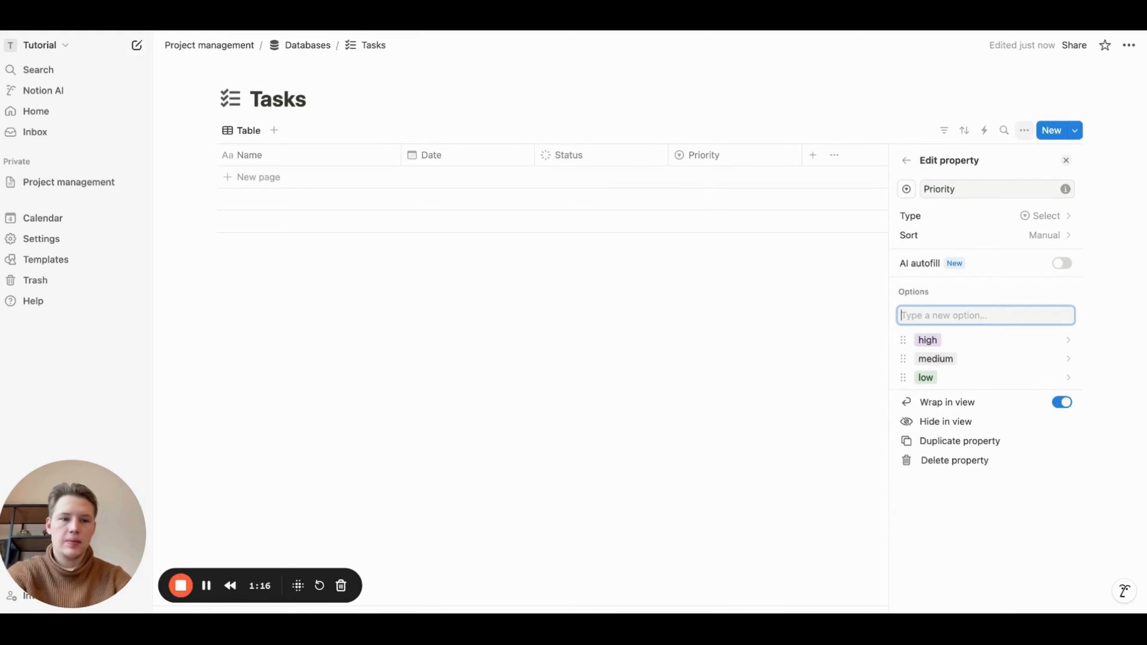
Colour the medium priority option yellow and the high priority option red
click(946, 358)
click(980, 241)
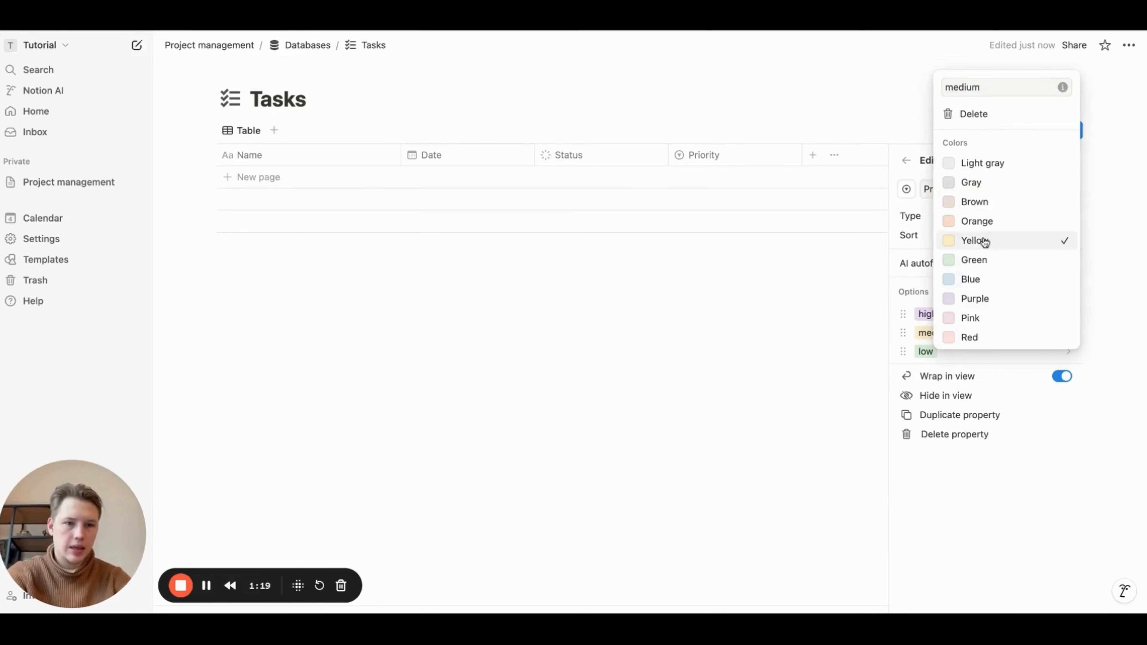
click(920, 314)
click(919, 314)
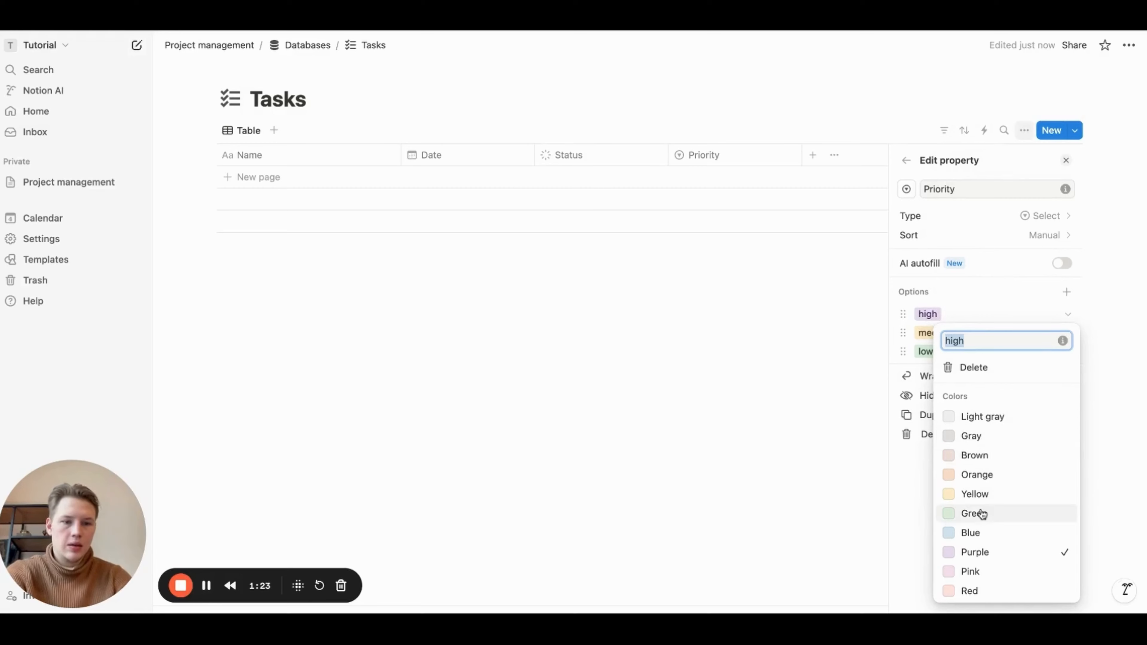
click(968, 590)
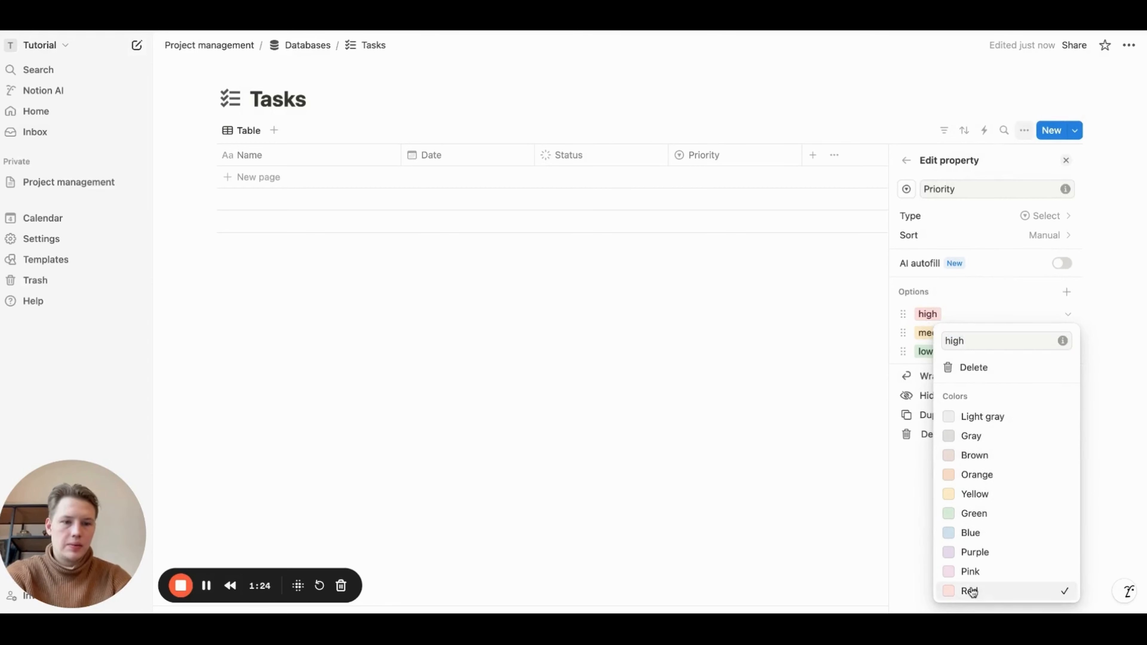
click(855, 347)
click(854, 345)
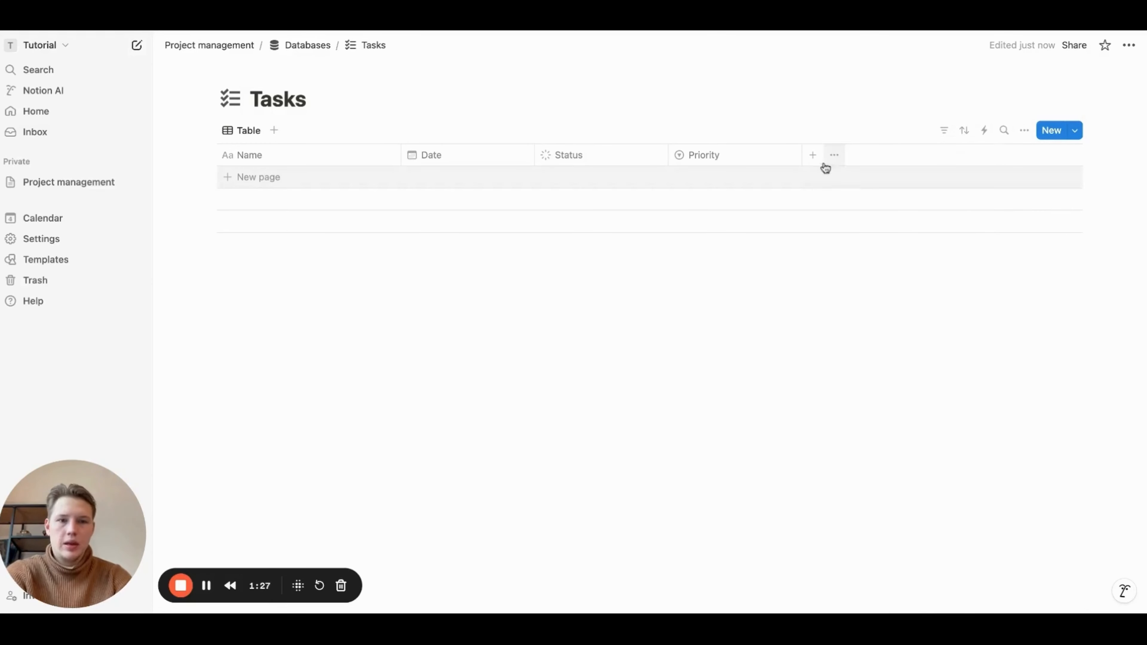
Add the suggested Estimated Time number property to the Tasks database
click(812, 157)
key(Down)
key(Down)
key(Down)
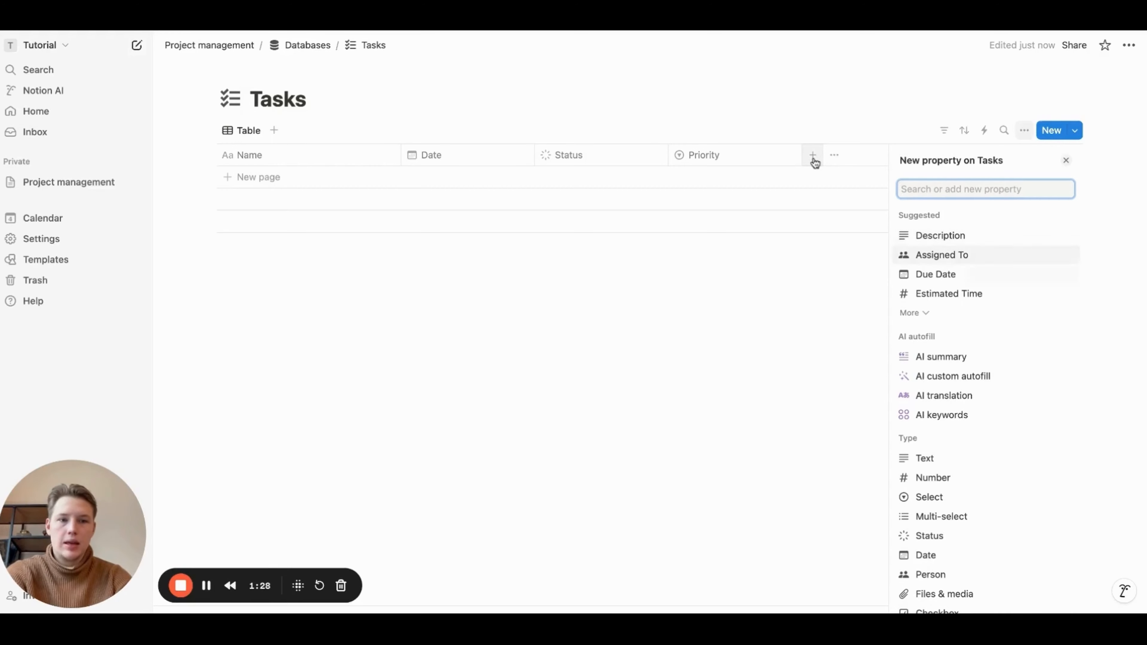
key(Return)
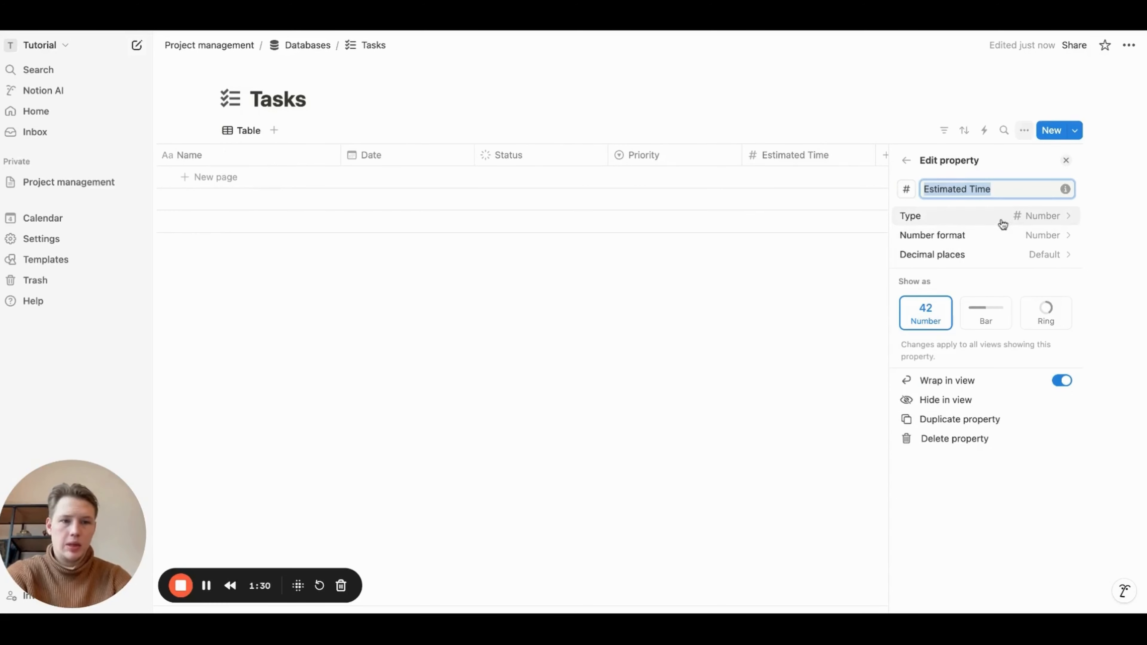
click(759, 277)
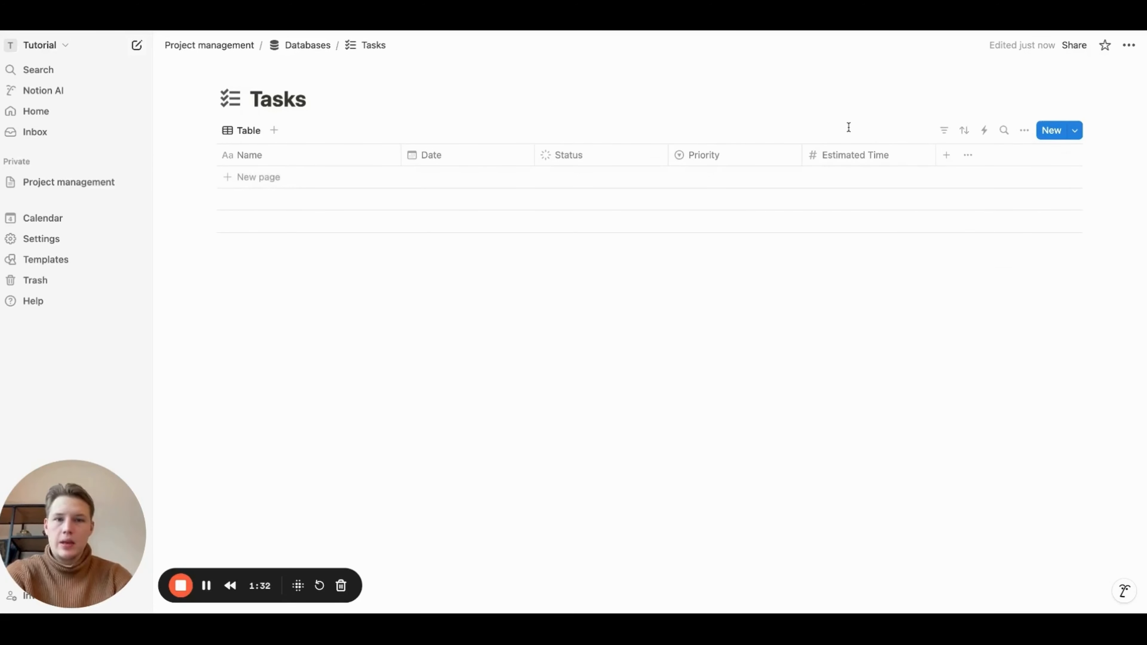
Create a new template for the Tasks database and give it the checklist icon
click(1075, 132)
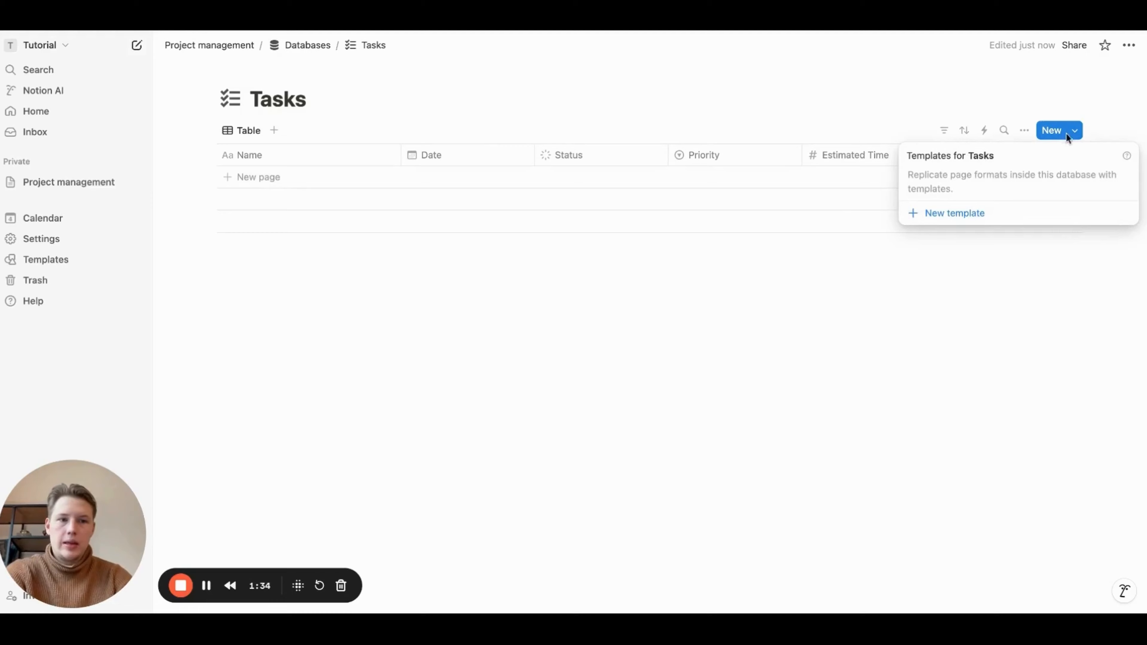
click(959, 213)
click(374, 170)
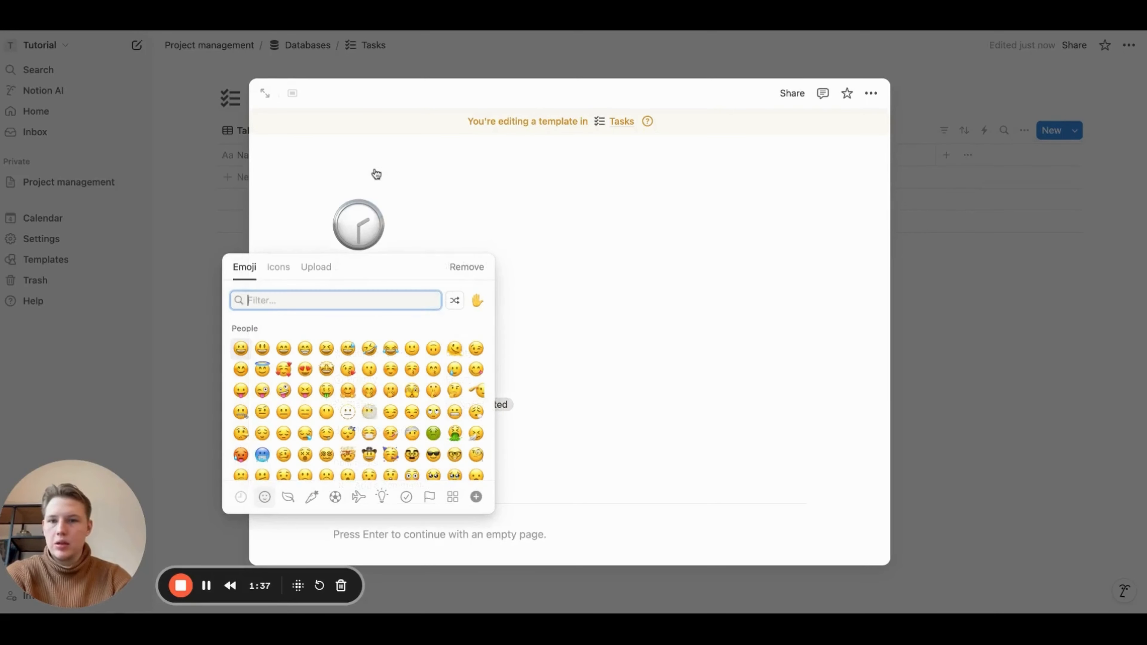
click(278, 266)
click(247, 353)
Reorder the template's properties to Date, Priority, Status, Estimated Time and close the template
scroll(380, 307, down, 2)
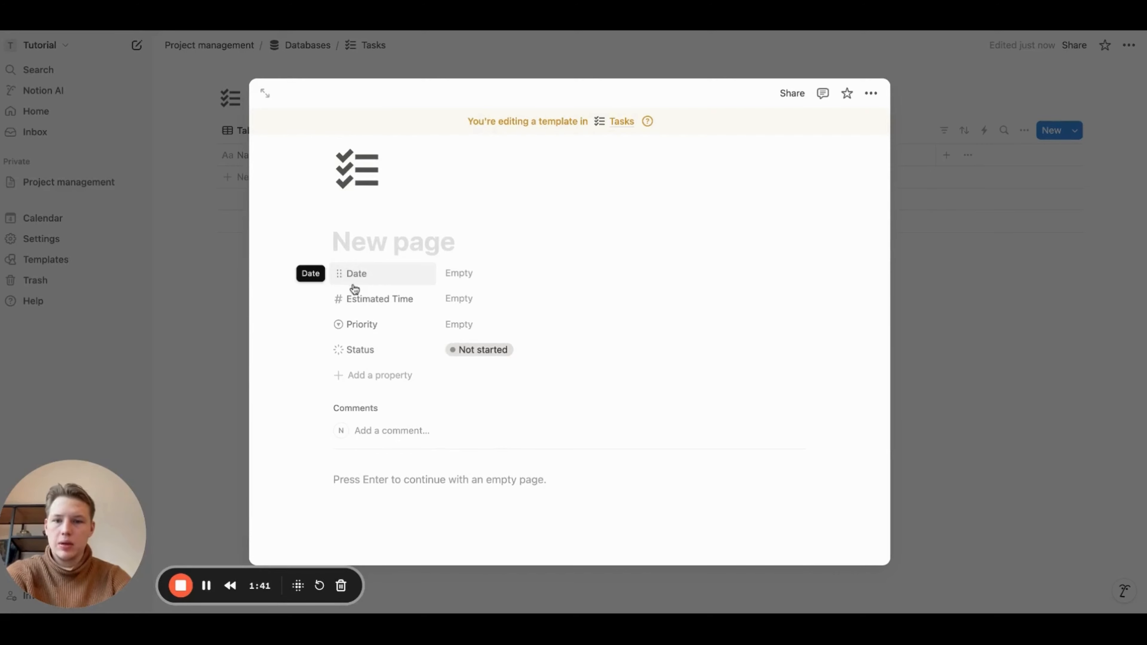
drag(338, 325, 336, 294)
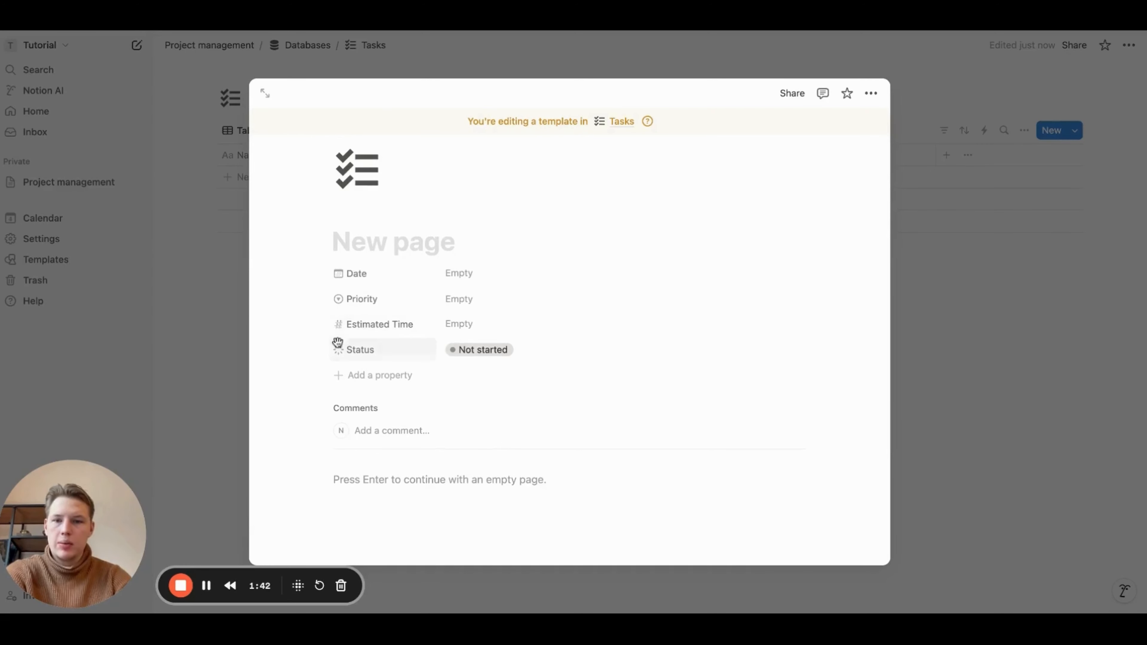
drag(337, 342, 337, 323)
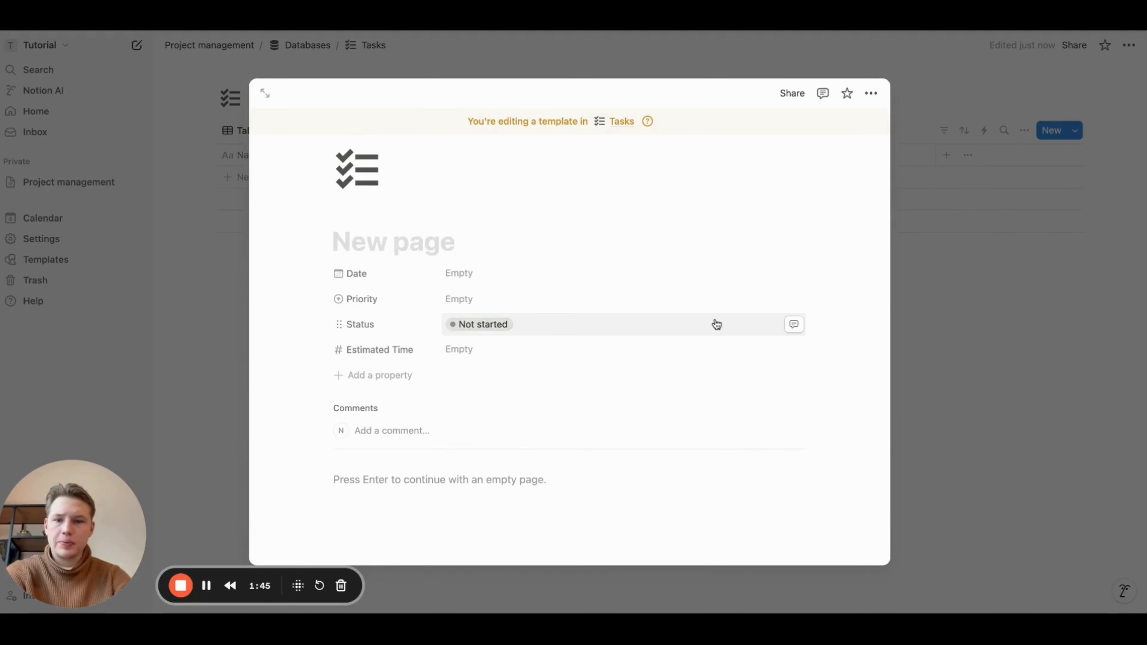
click(985, 298)
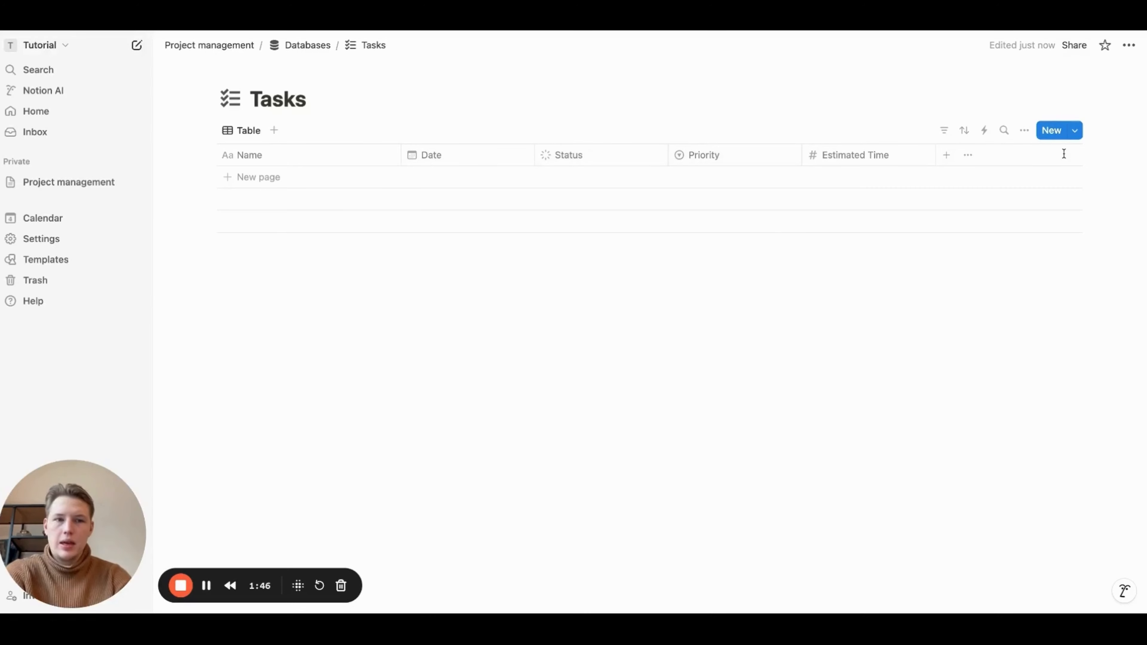
Set the New page template as the default for the Tasks database
click(1075, 131)
click(1124, 176)
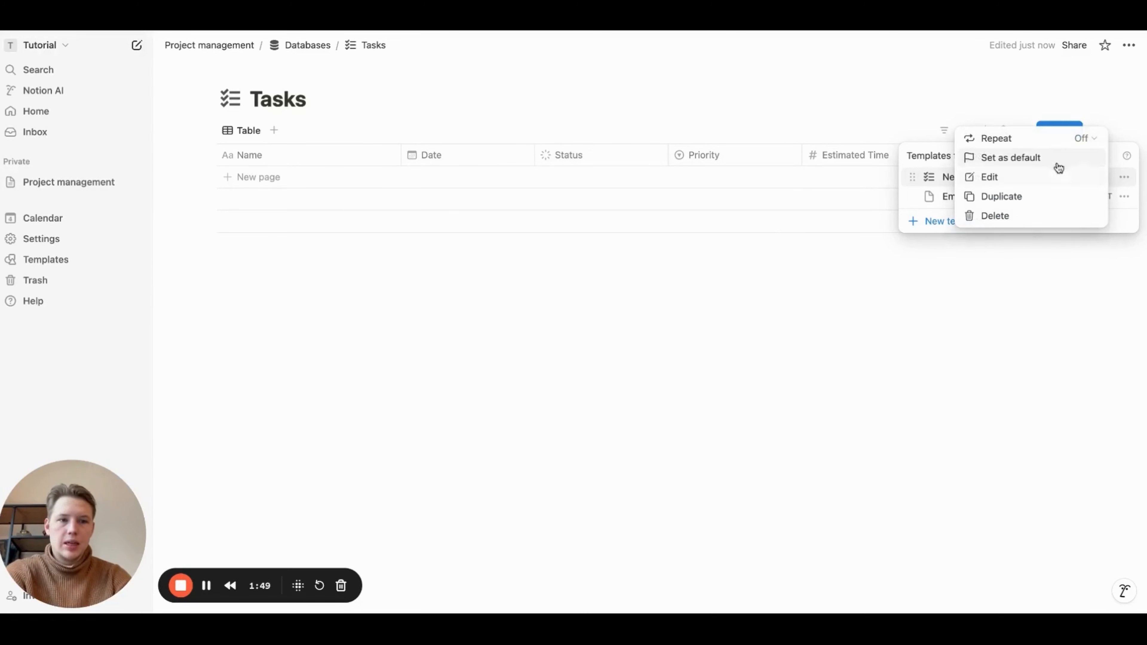
click(1057, 166)
click(619, 319)
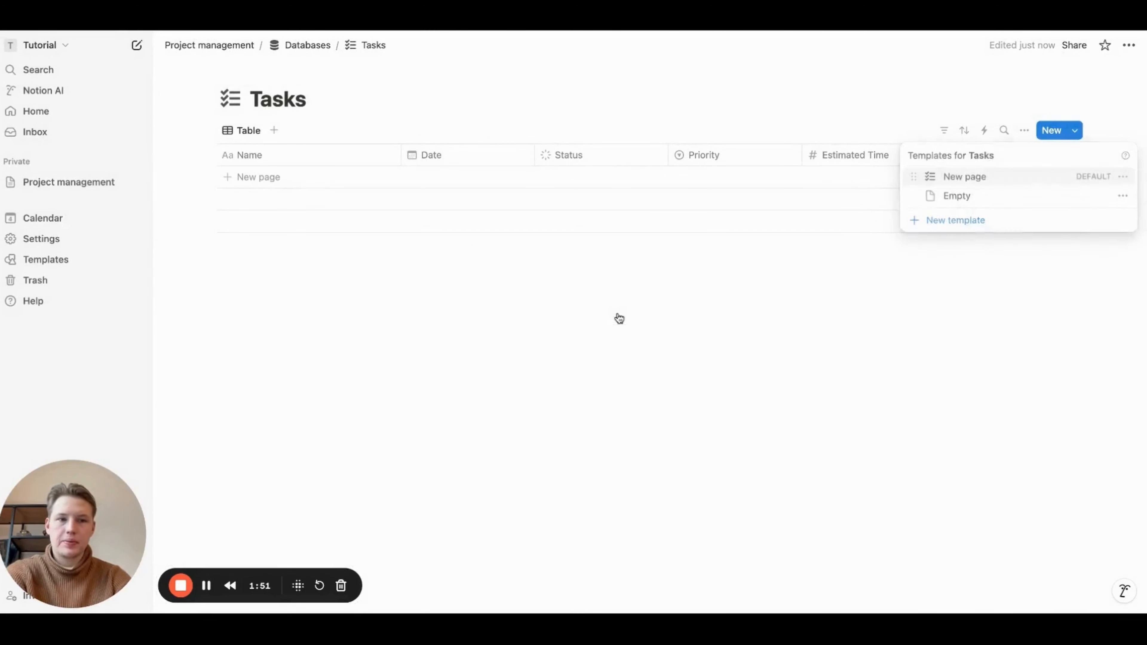
click(619, 319)
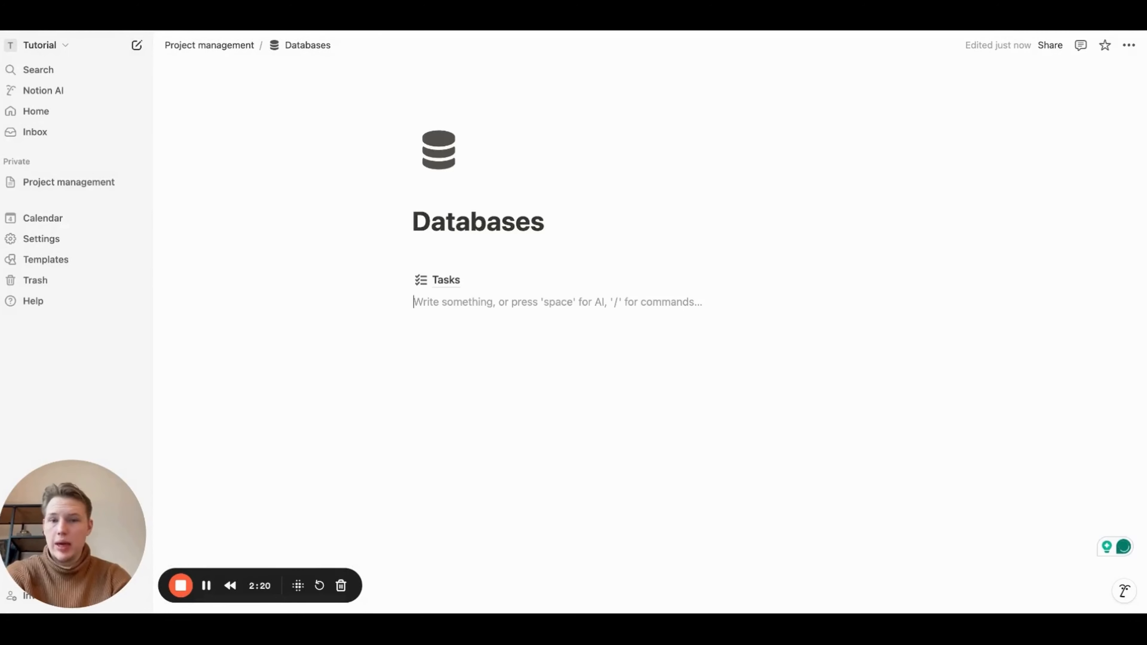
Create a new empty full-page database below Tasks on the Databases page and title it Projects
text(/)
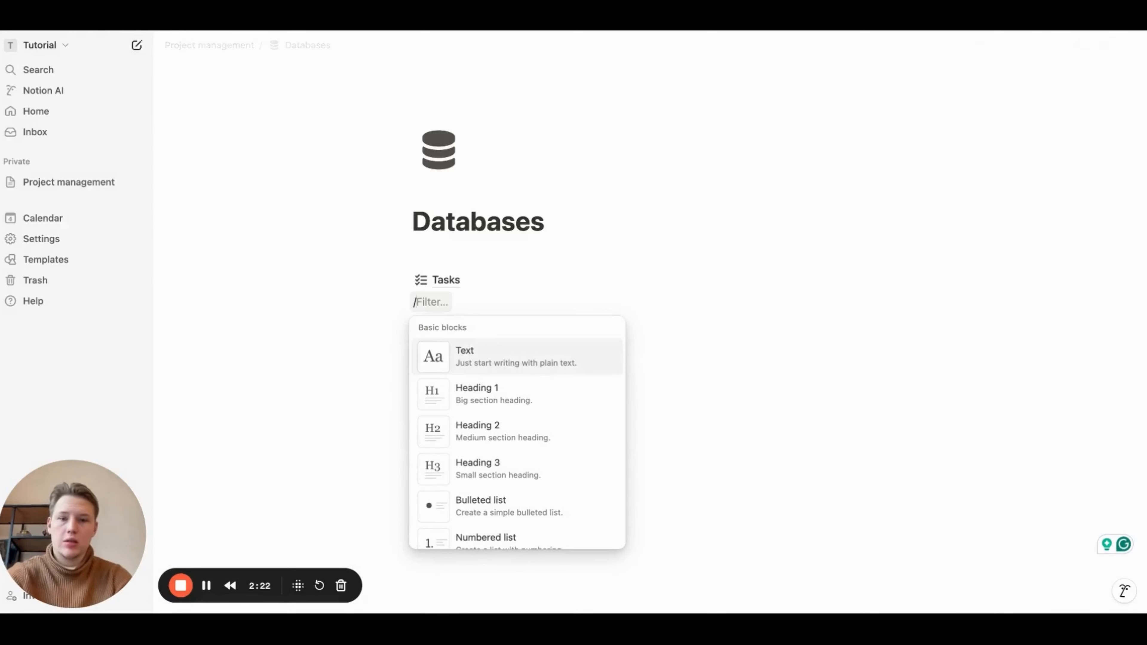
text(da)
key(Down)
key(Return)
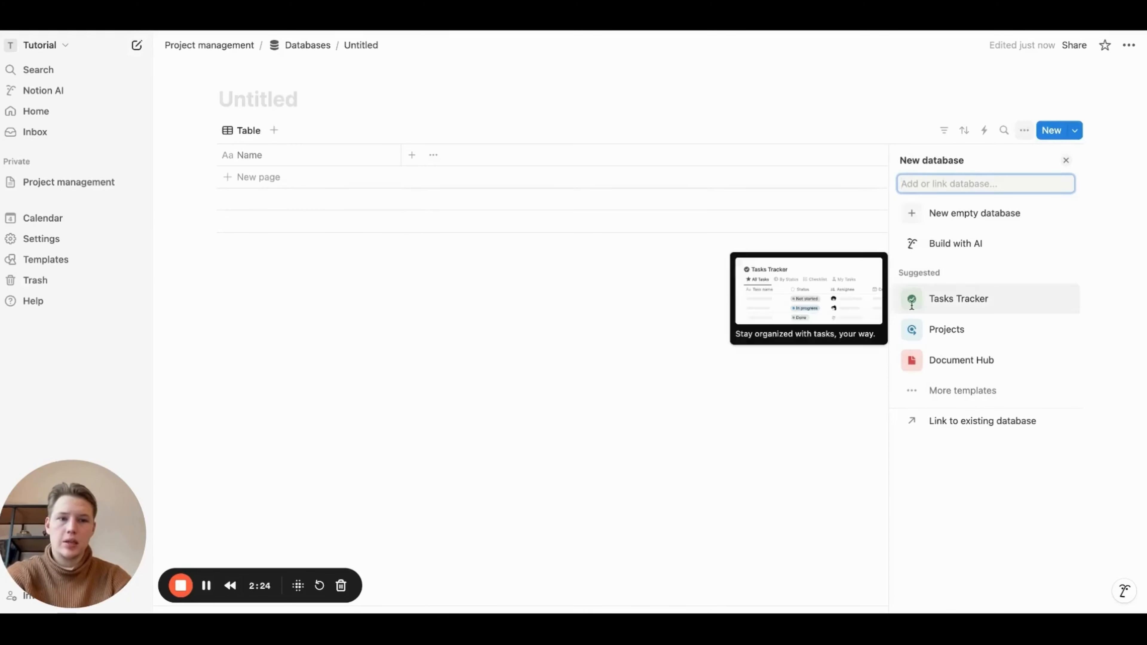
click(976, 217)
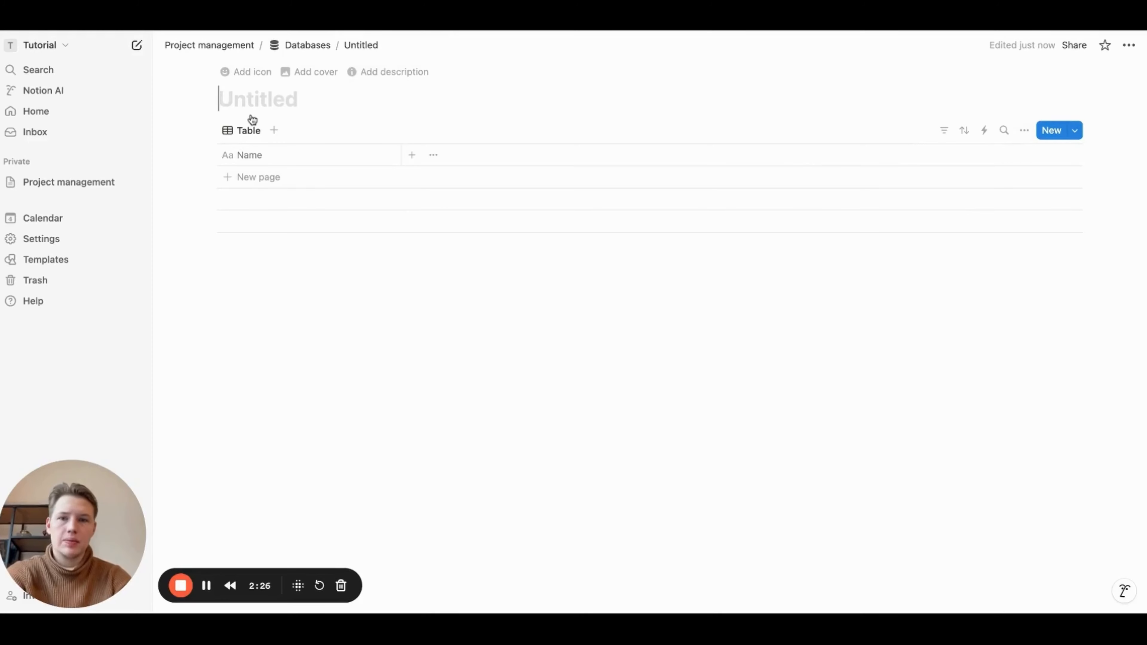
text(Projects)
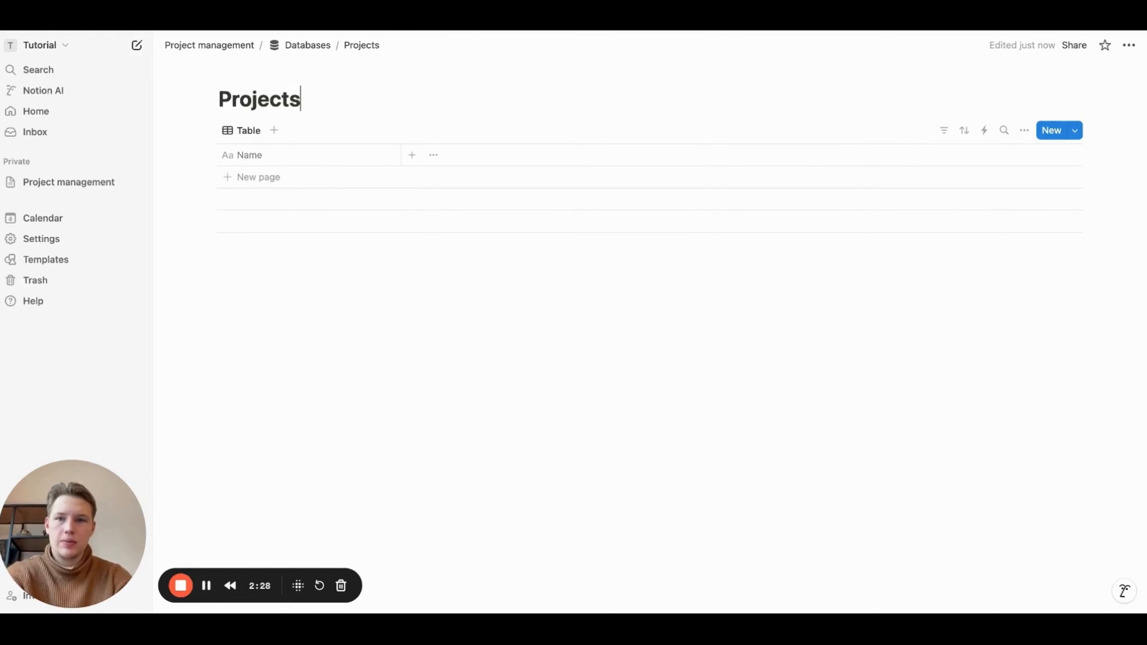
Give the Projects database a folder icon
click(240, 72)
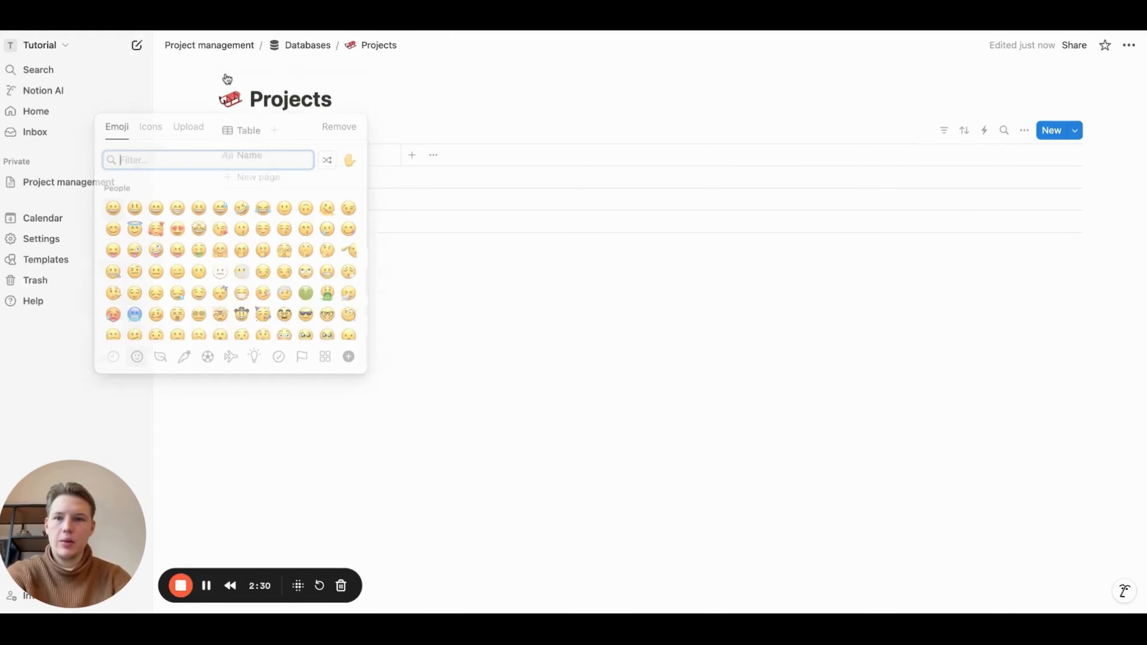
click(153, 127)
click(156, 208)
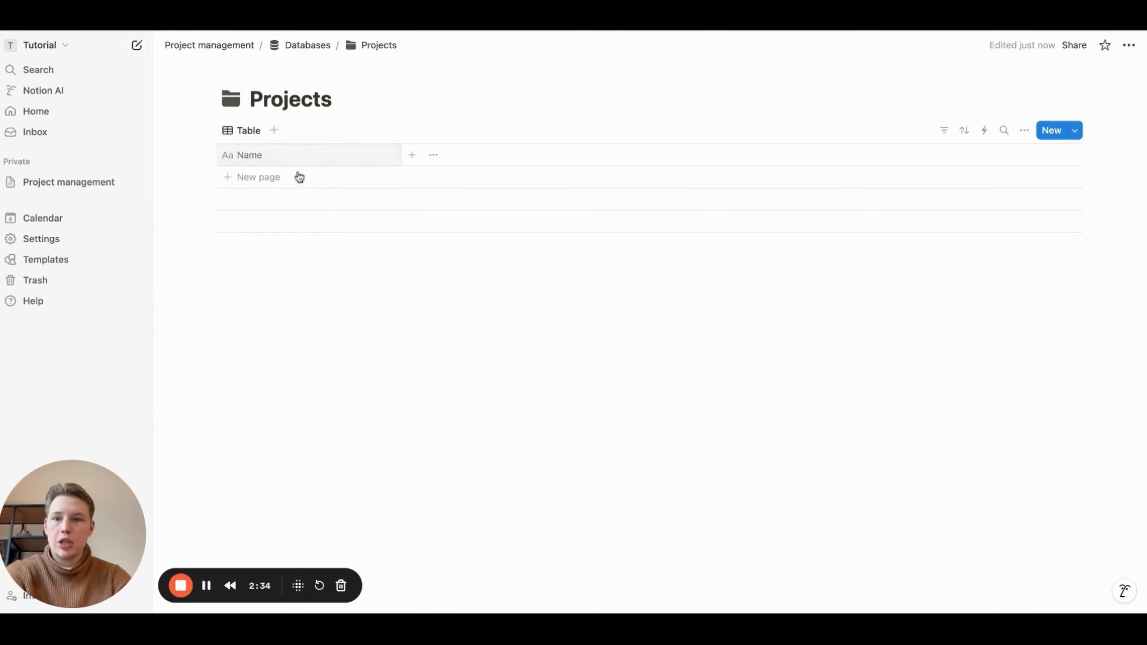
Add a Start Date property of type Date to the Projects database
click(410, 157)
text(S)
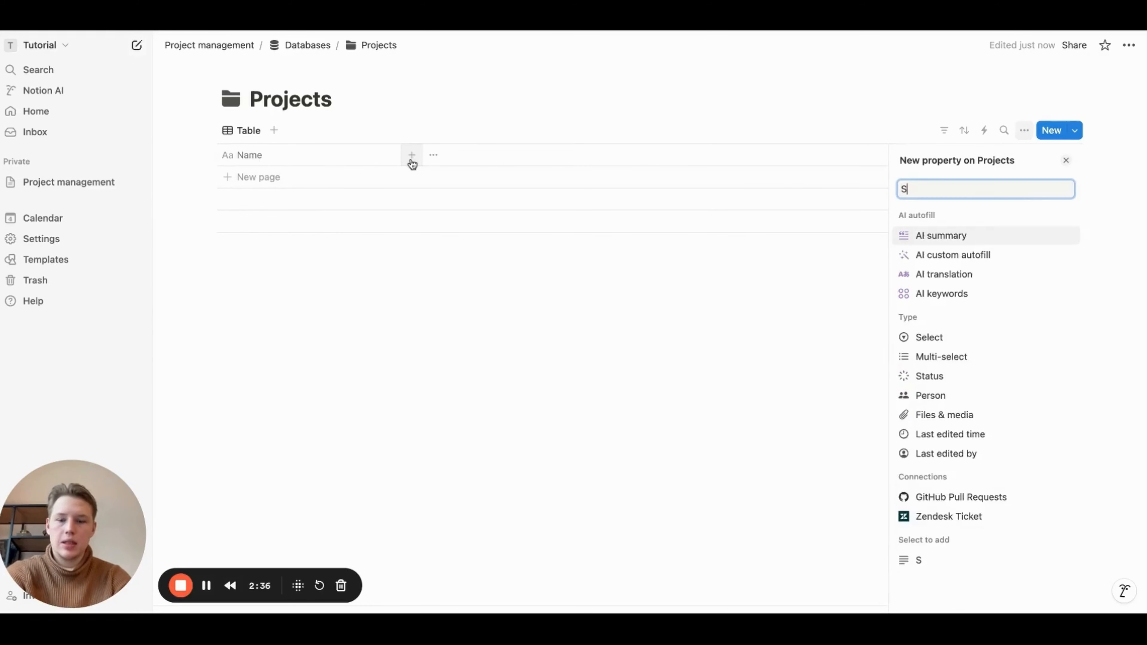
text(tart )
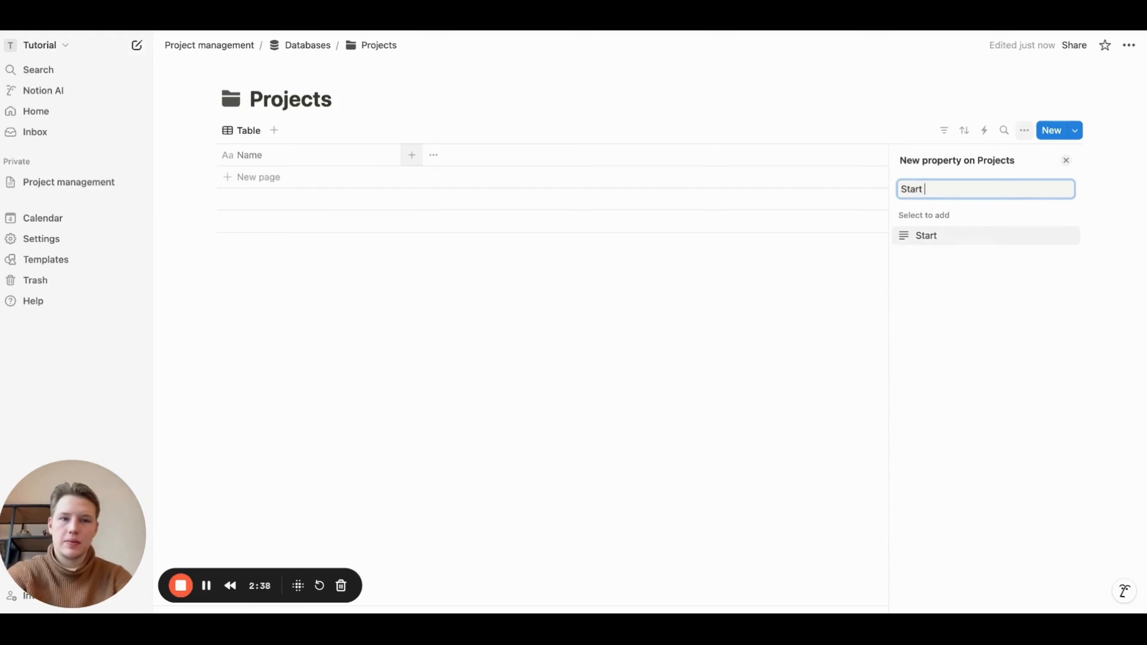
text(Date)
key(Return)
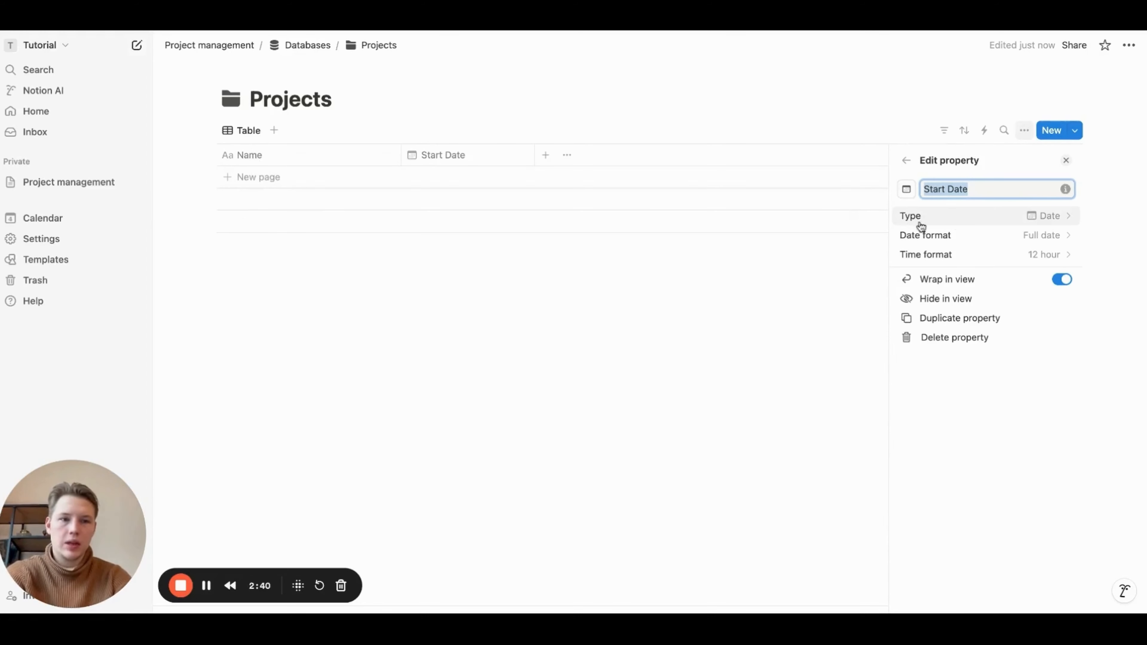
Add the suggested End Date property to the Projects database
click(545, 158)
click(545, 158)
text(E)
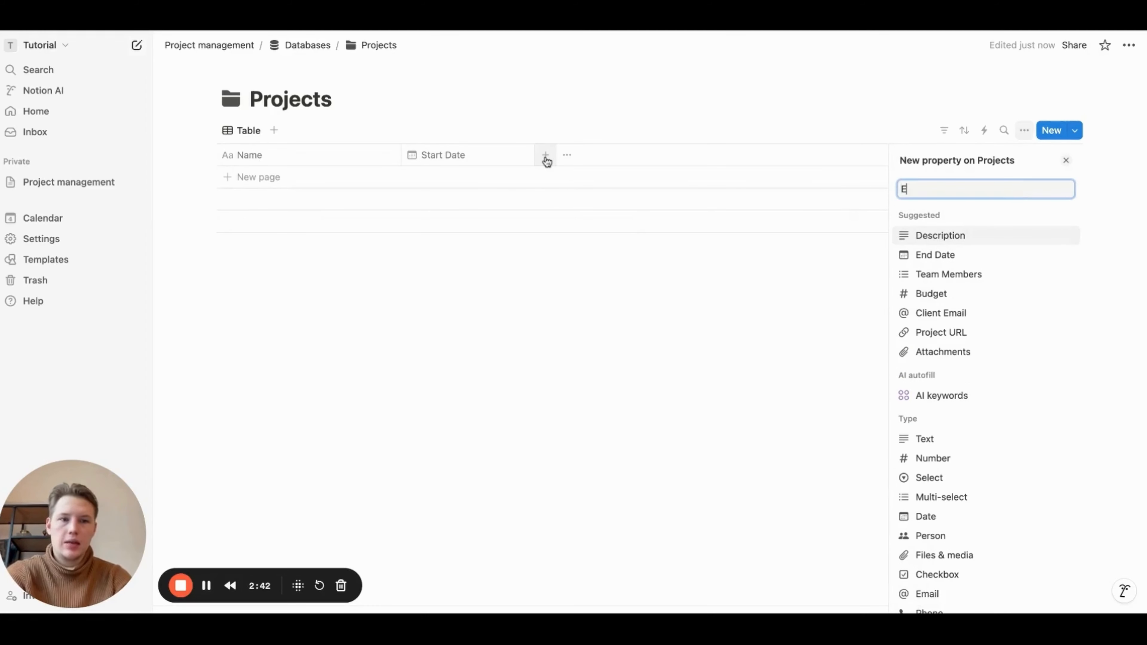
key(Down)
key(Return)
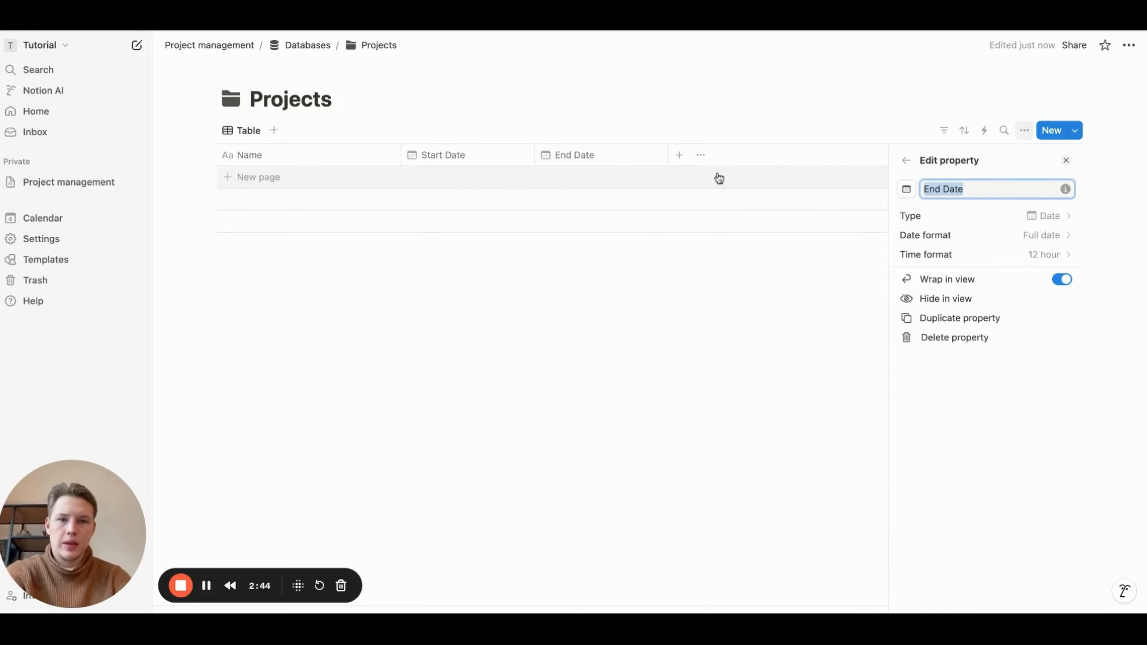
Add a Tags property to the Projects database and change its type to Select
click(678, 158)
click(677, 158)
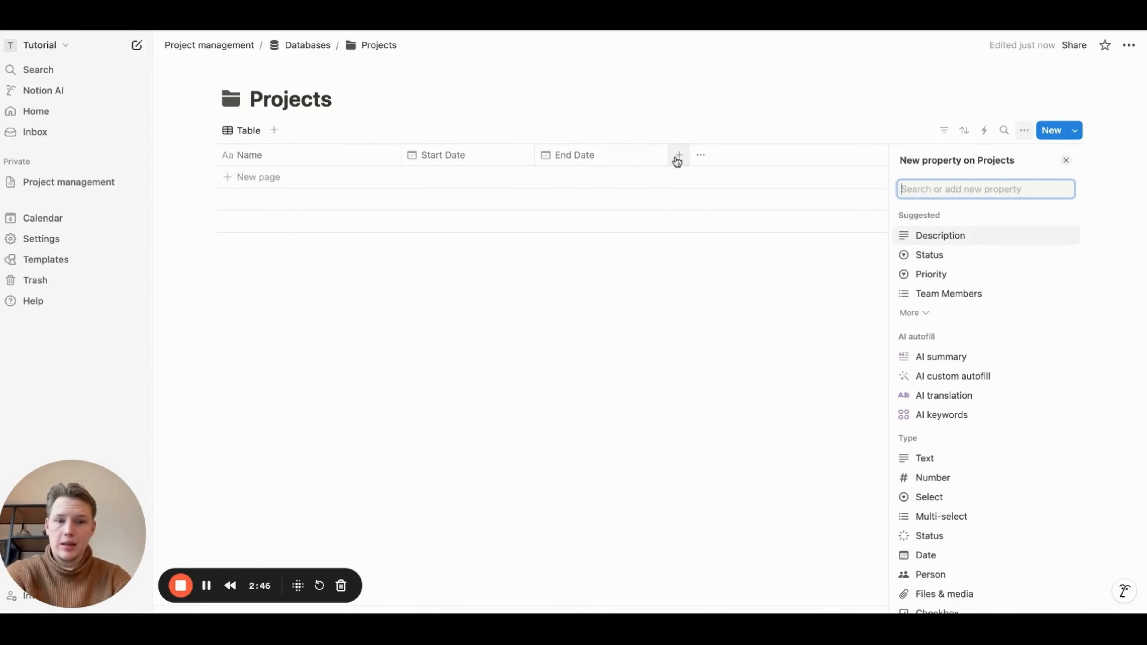
text(Tags)
key(Return)
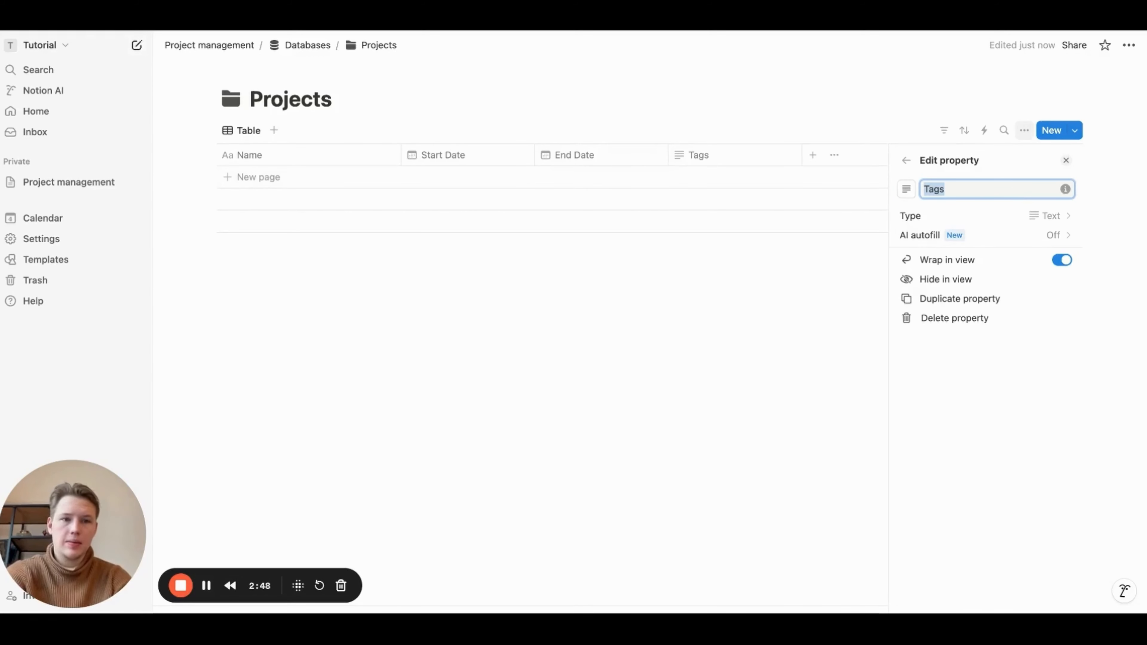
click(947, 217)
text(sele)
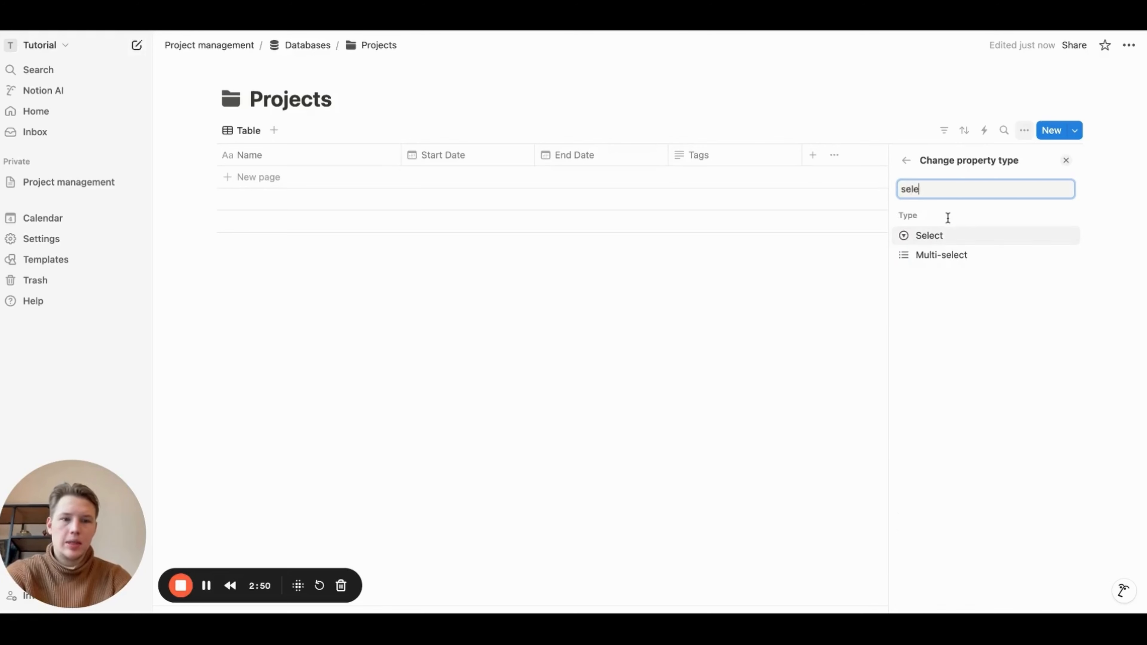
key(Return)
Add the options personal and business to the Tags property
click(955, 316)
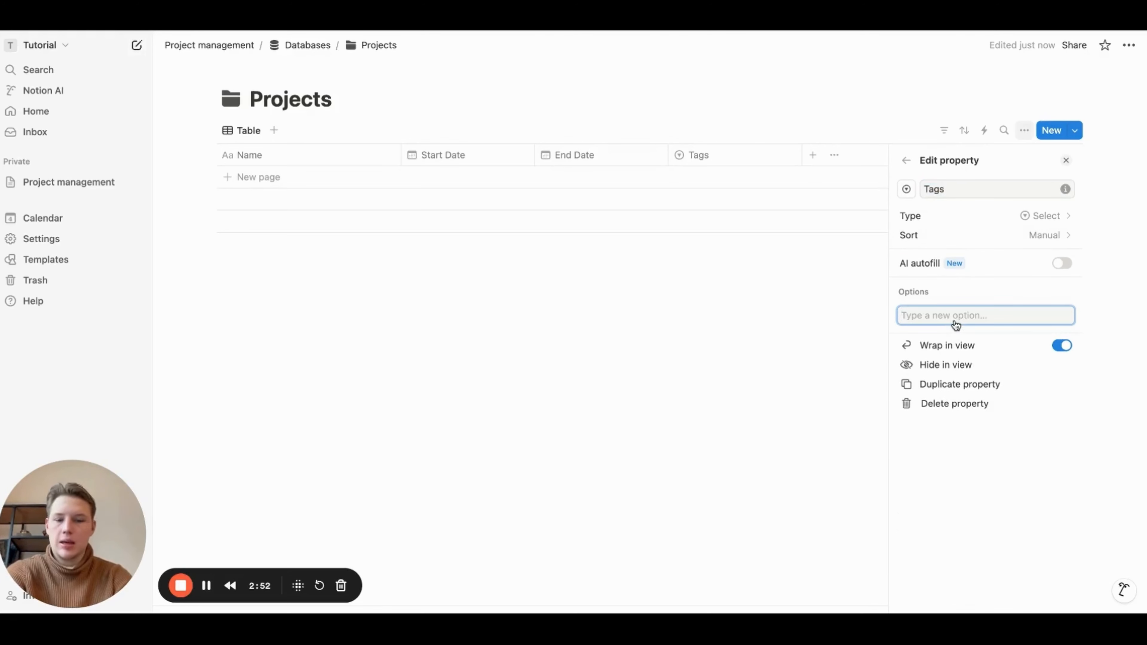
text(per)
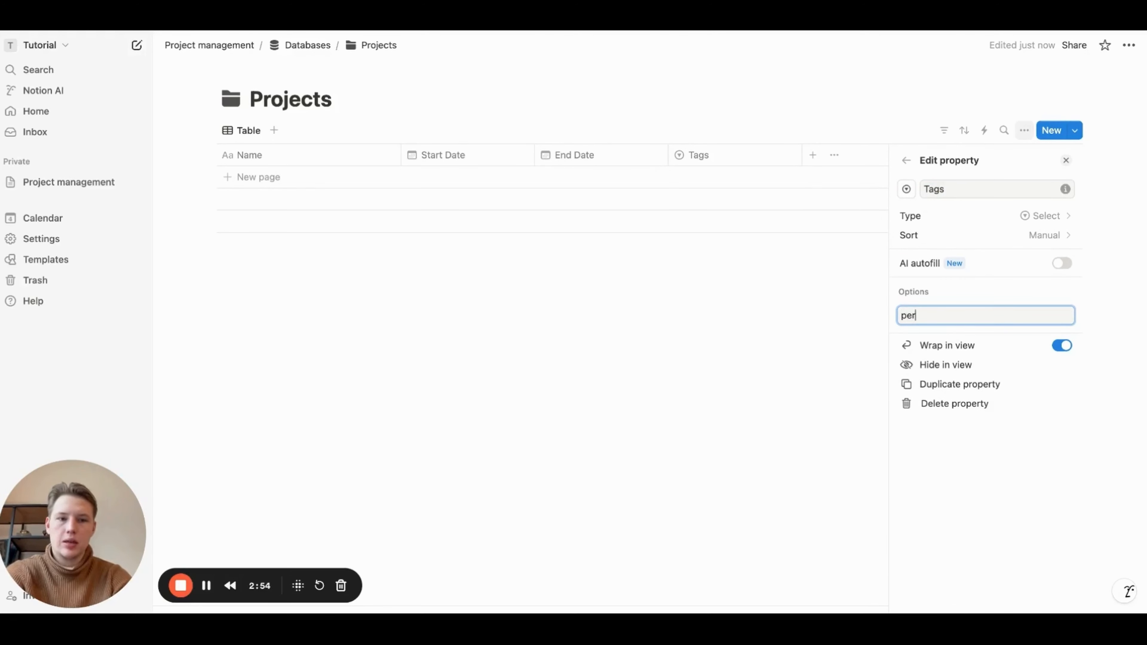
text(sonal)
key(Return)
text(business)
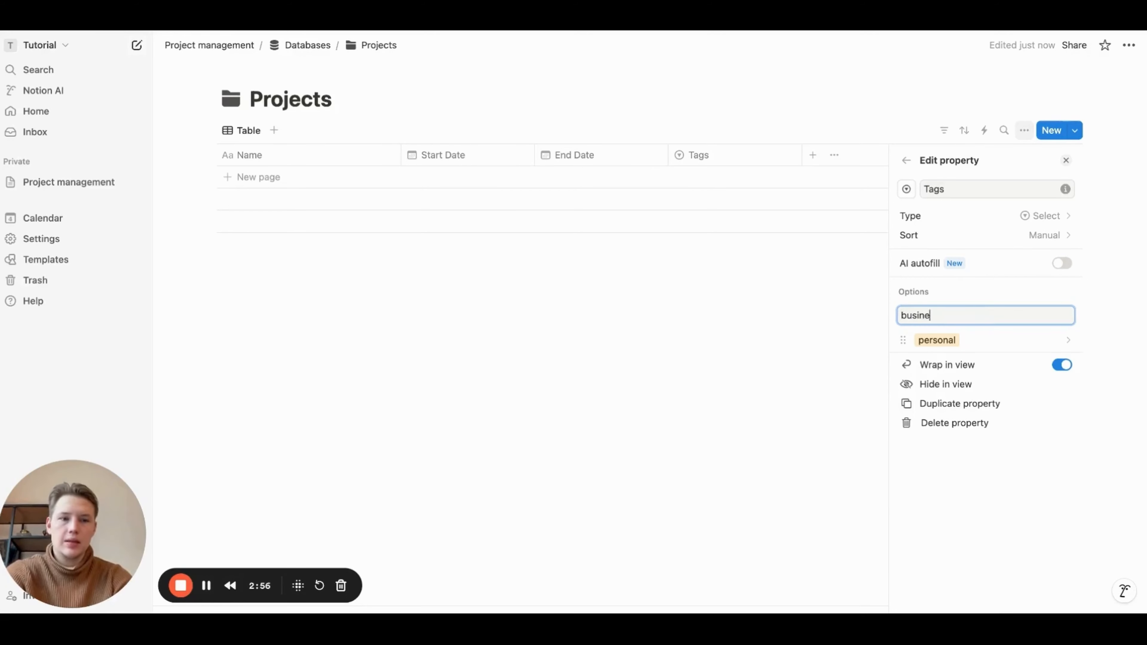
key(Return)
click(834, 320)
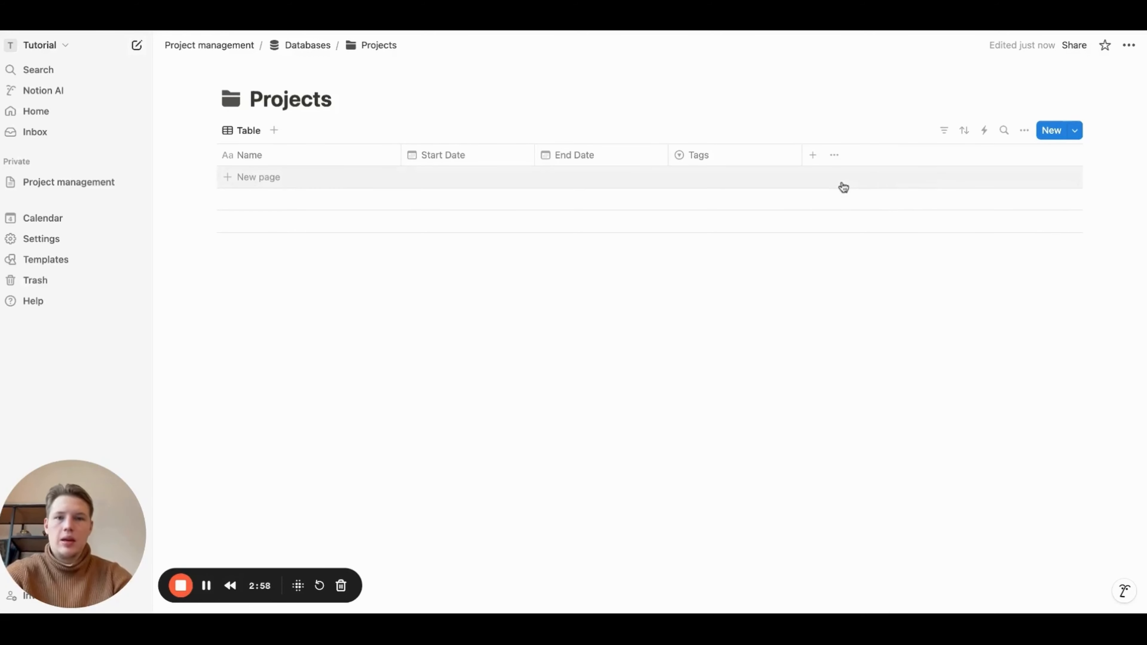
Add a Status-type property to the Projects database with its default options and name it Status
click(816, 162)
text(Sta)
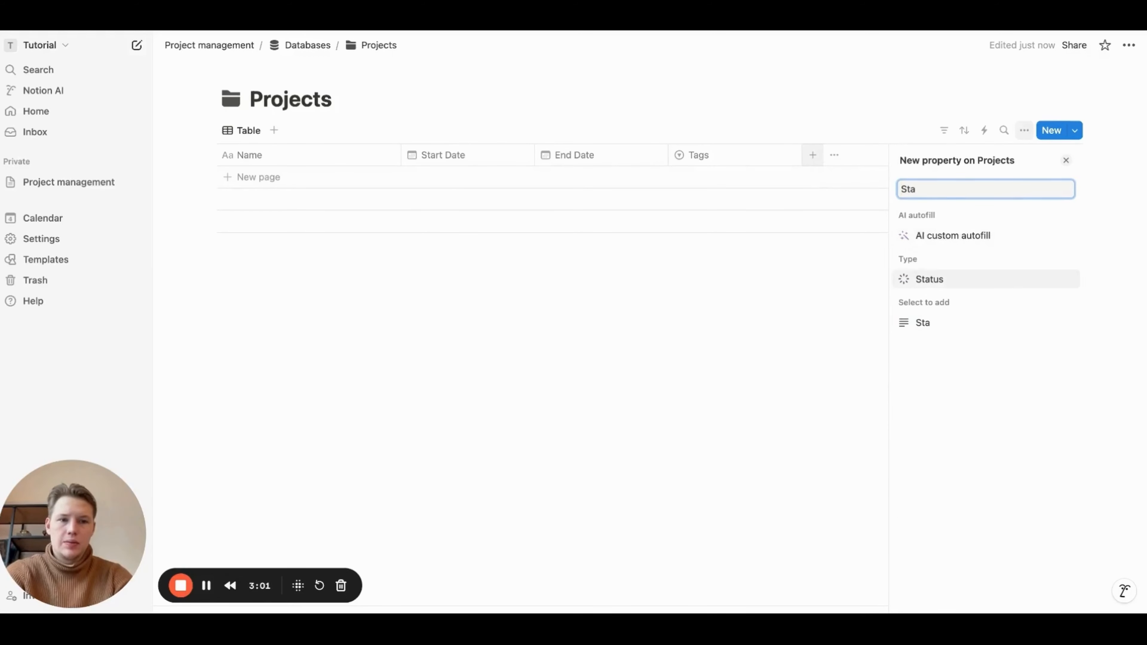
key(Return)
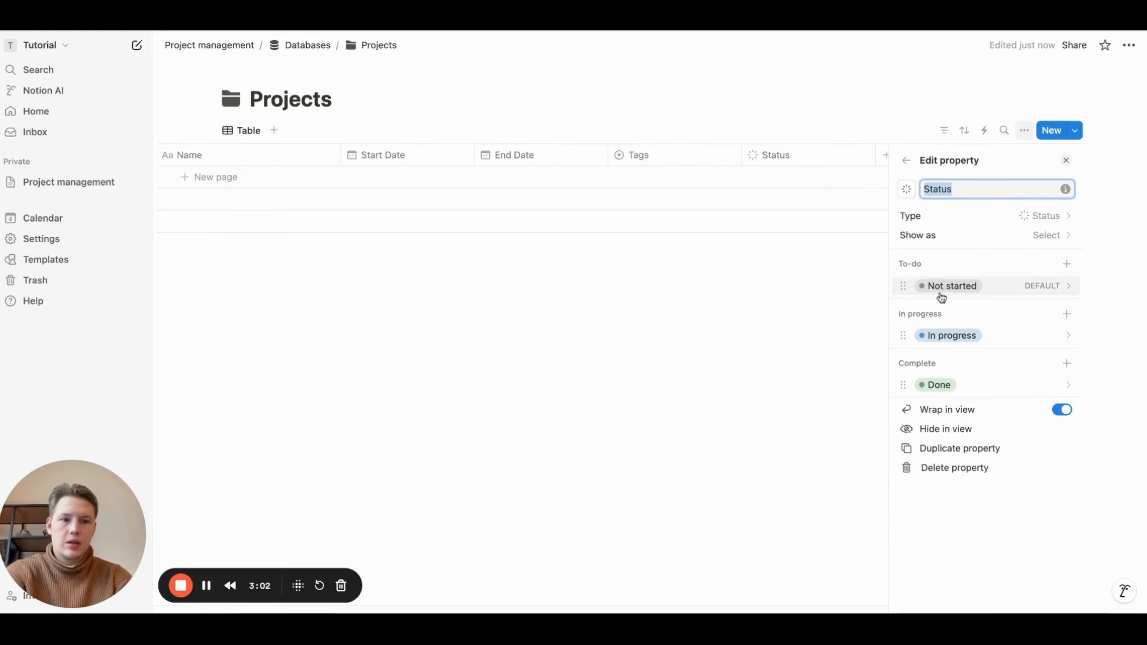
key(BackSpace)
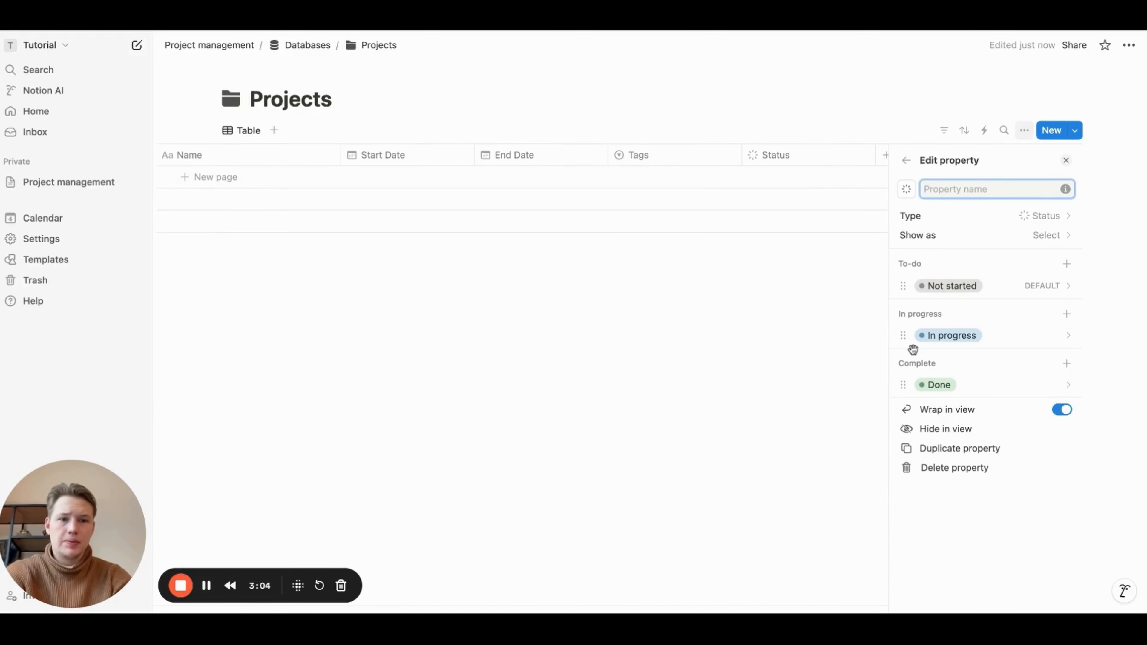
click(846, 285)
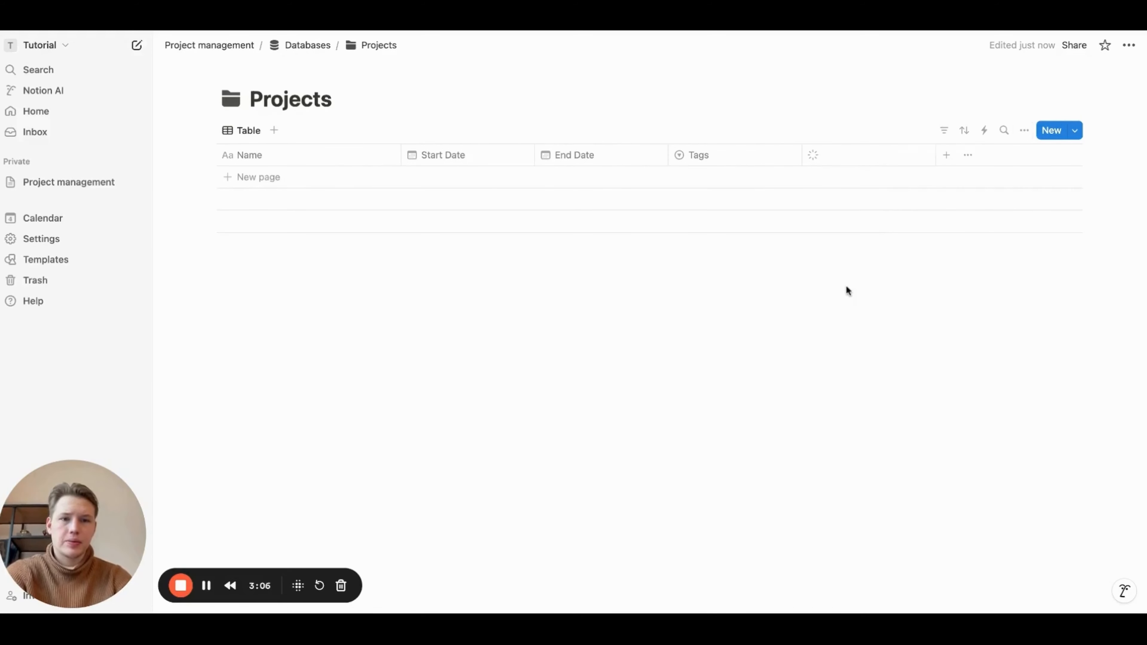
click(875, 163)
text(Status)
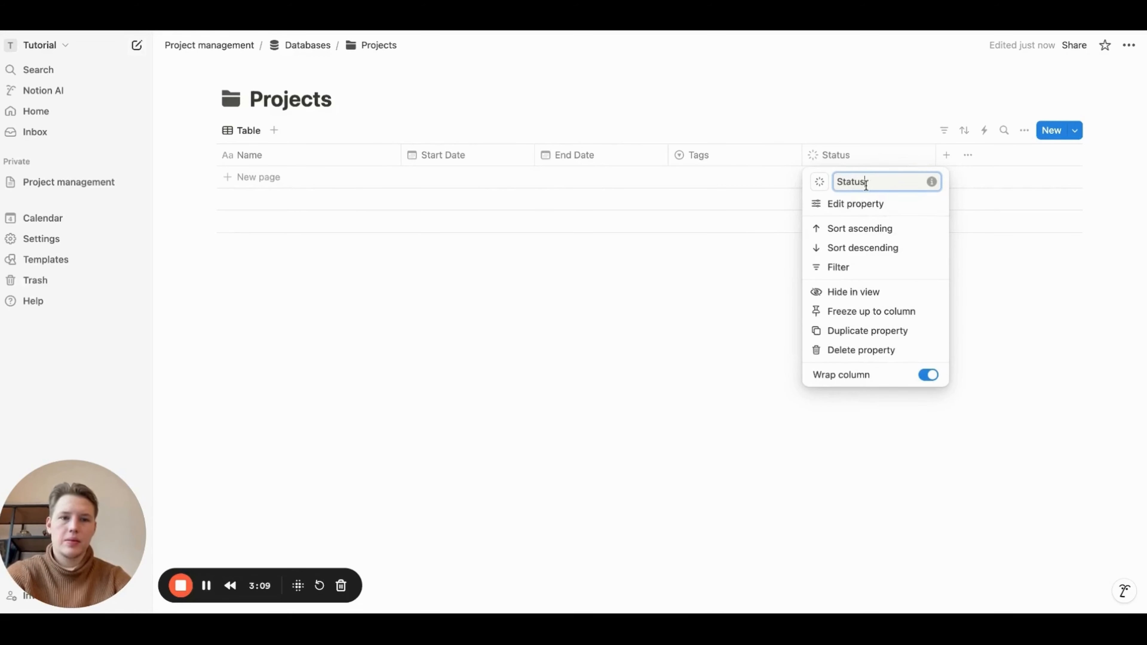
click(662, 289)
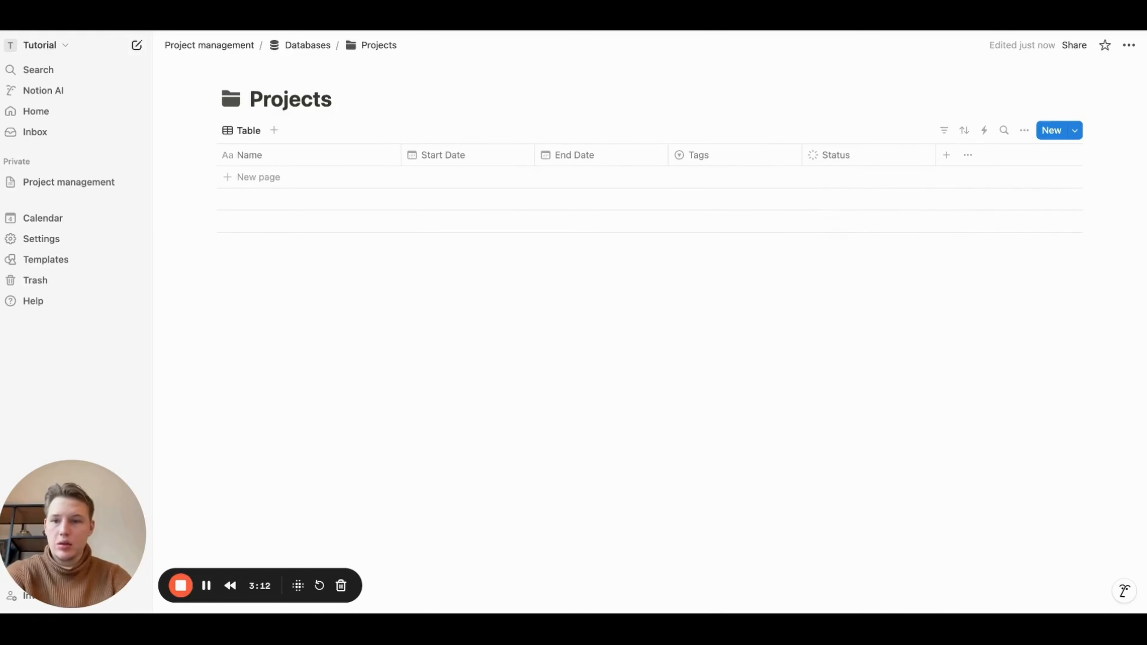
Add a new property named Tasks to the Projects database
click(945, 156)
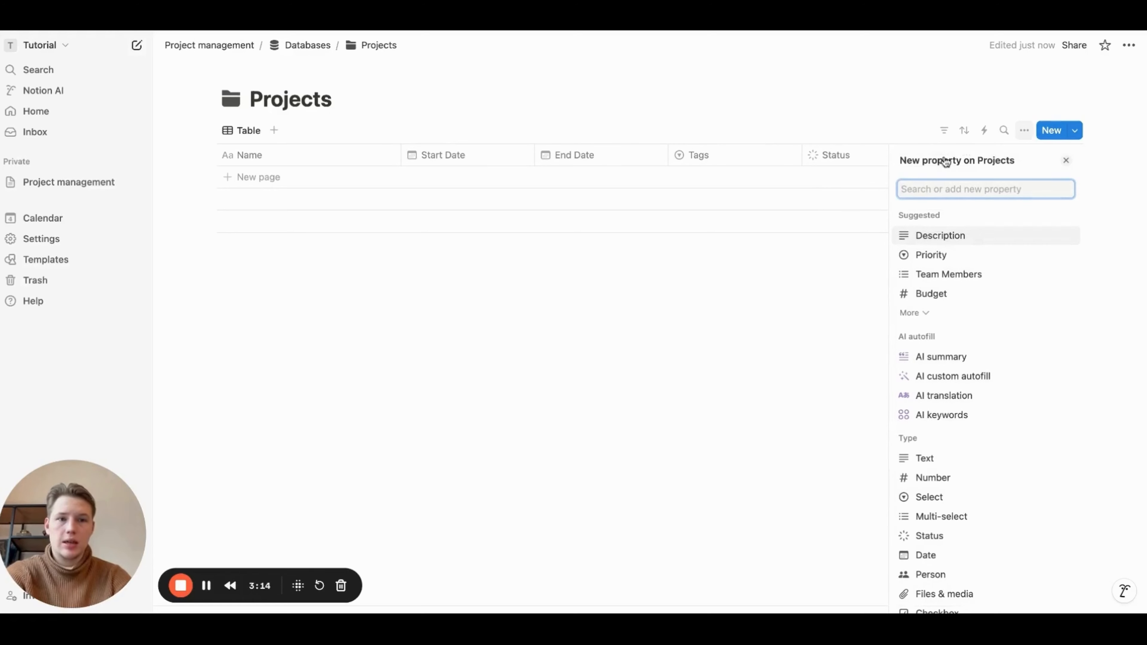
text(Ta)
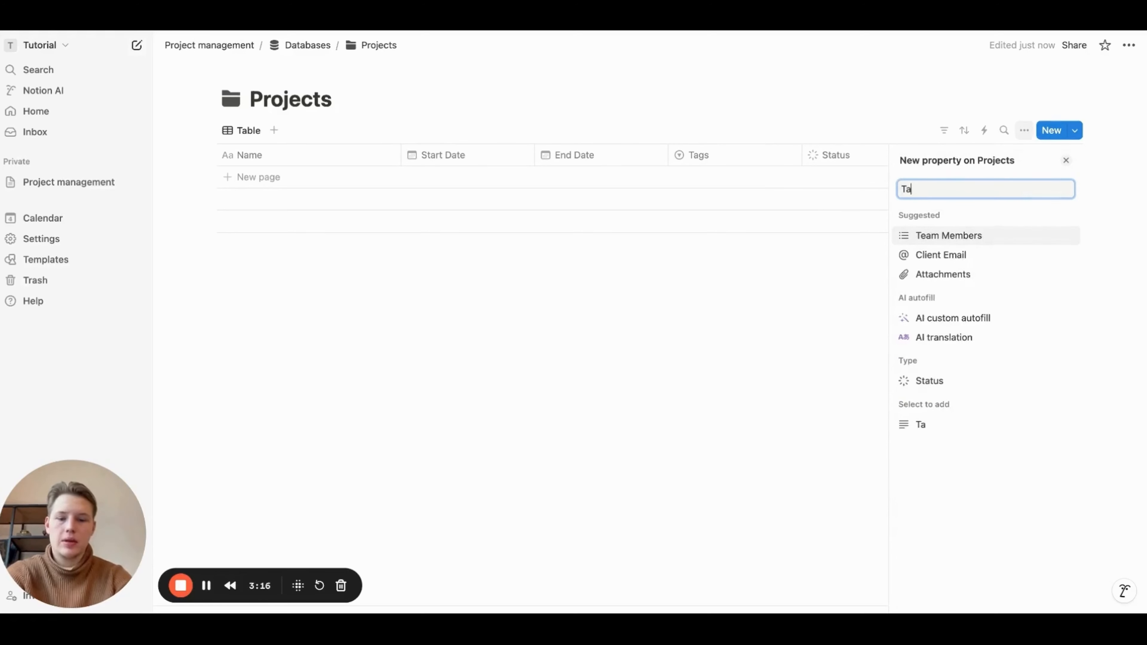
text(sks)
key(Return)
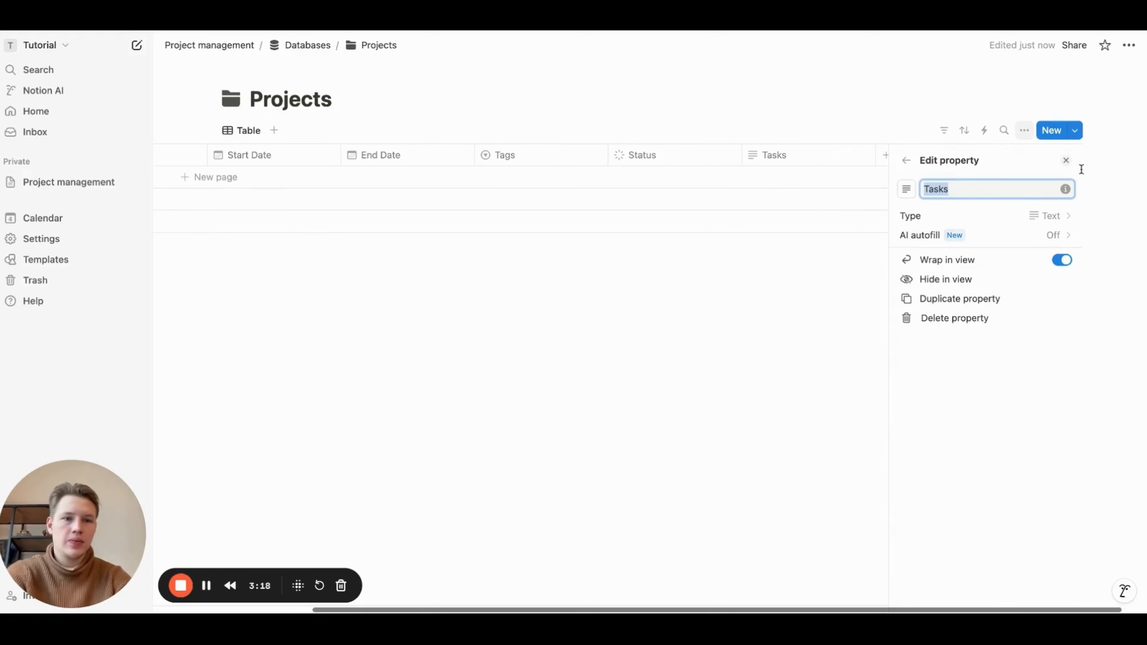
Turn the Tasks property into a two-way Relation to the Tasks database, naming the related property Project
click(1048, 220)
text(rela)
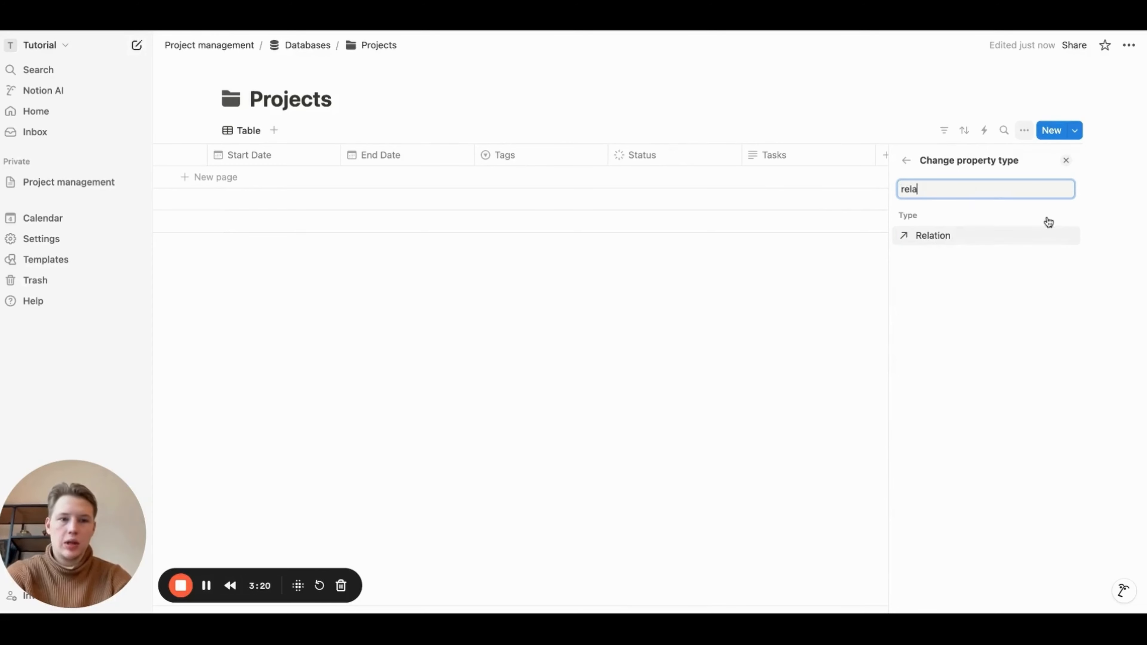
key(Return)
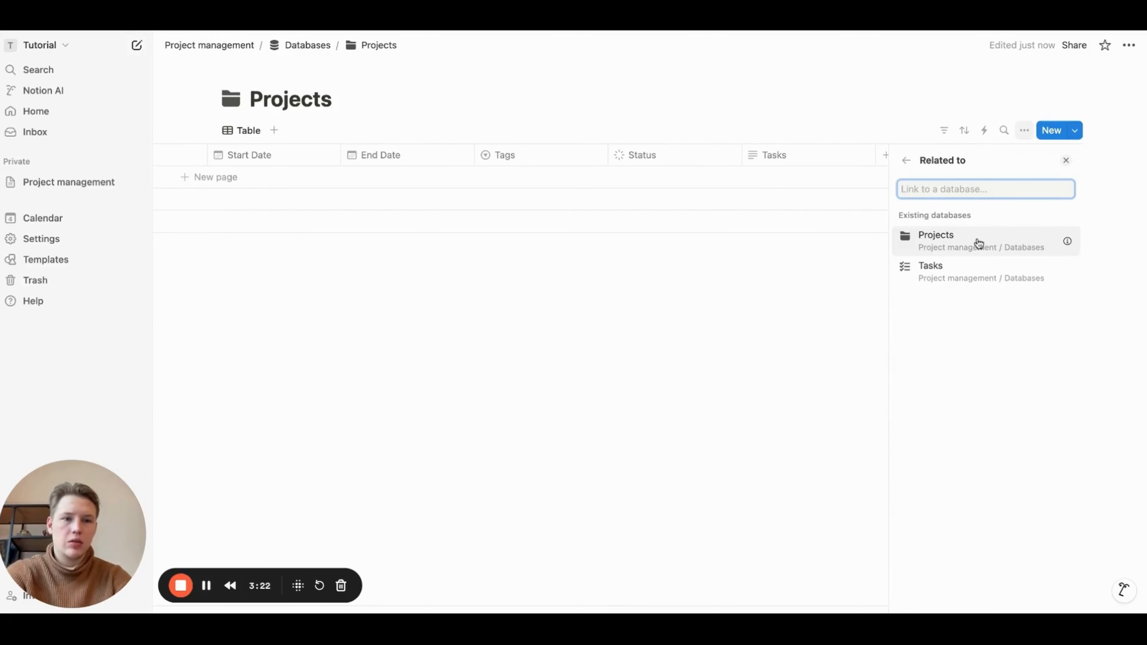
click(958, 276)
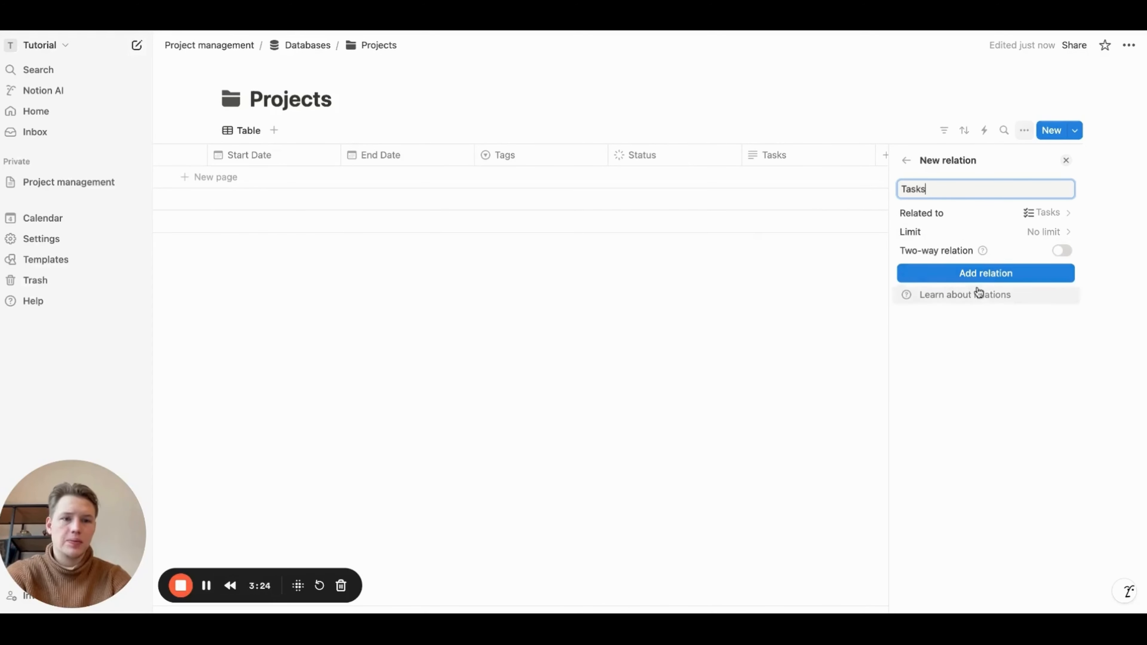
click(1062, 251)
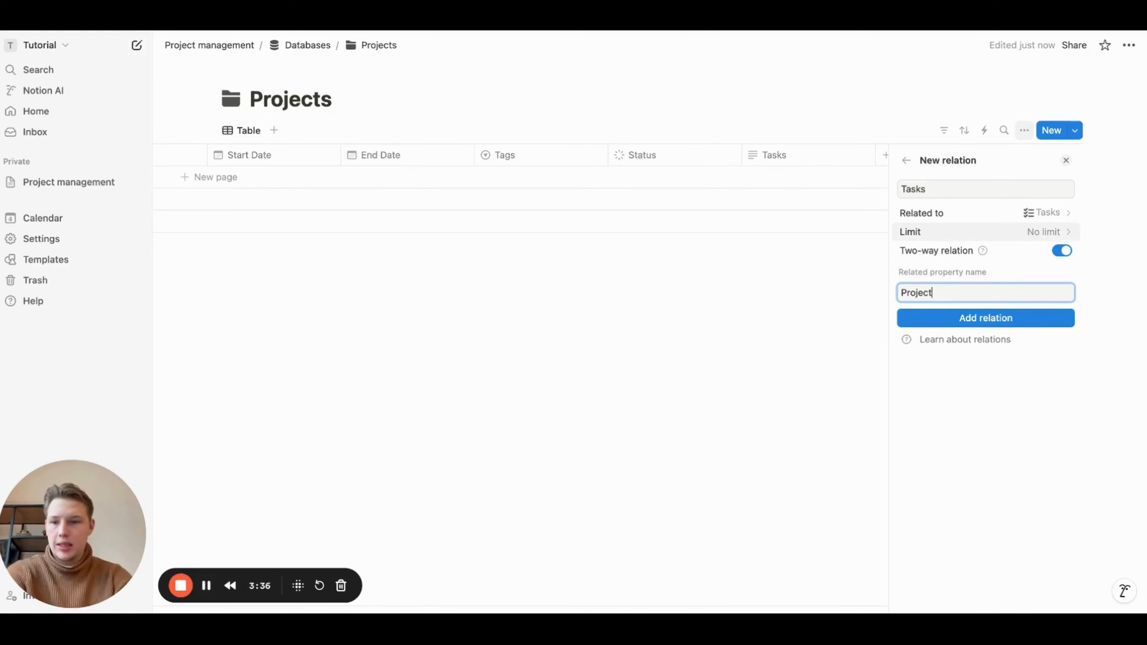
click(989, 321)
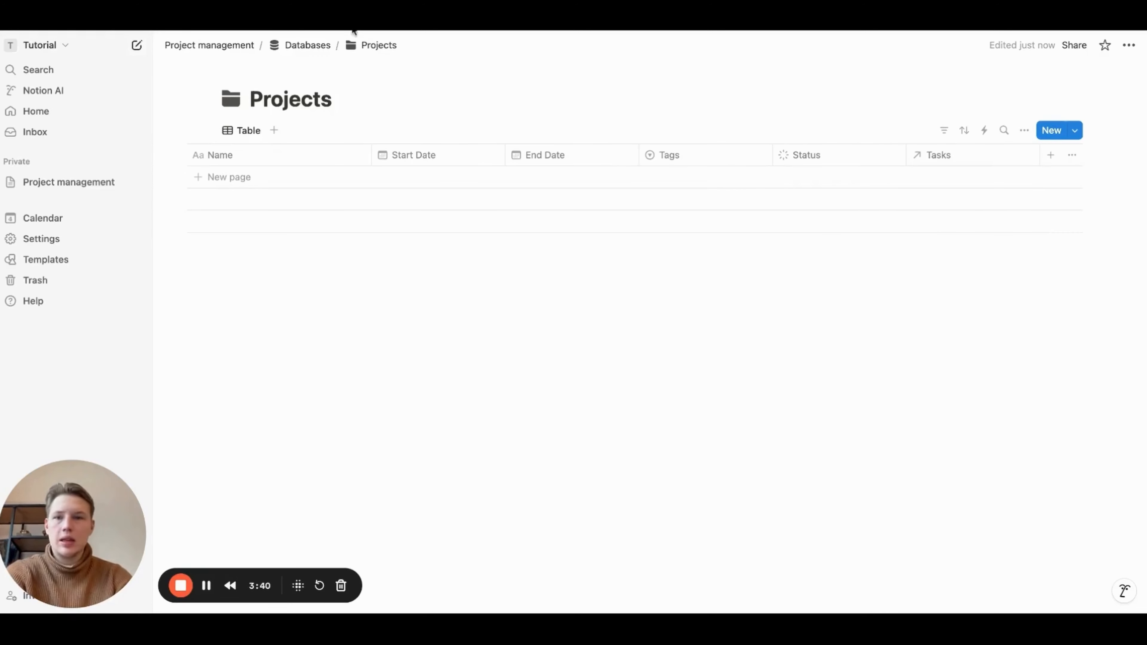
In the Tasks database, limit the Project relation to 1 page
click(321, 45)
click(440, 280)
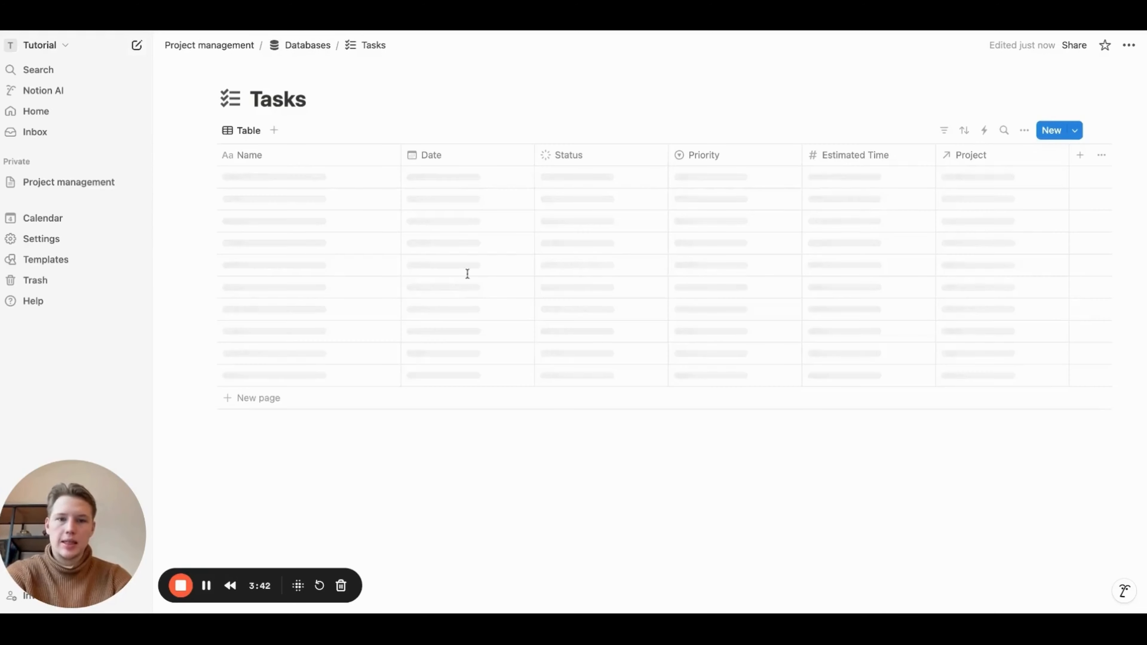
click(988, 156)
click(983, 206)
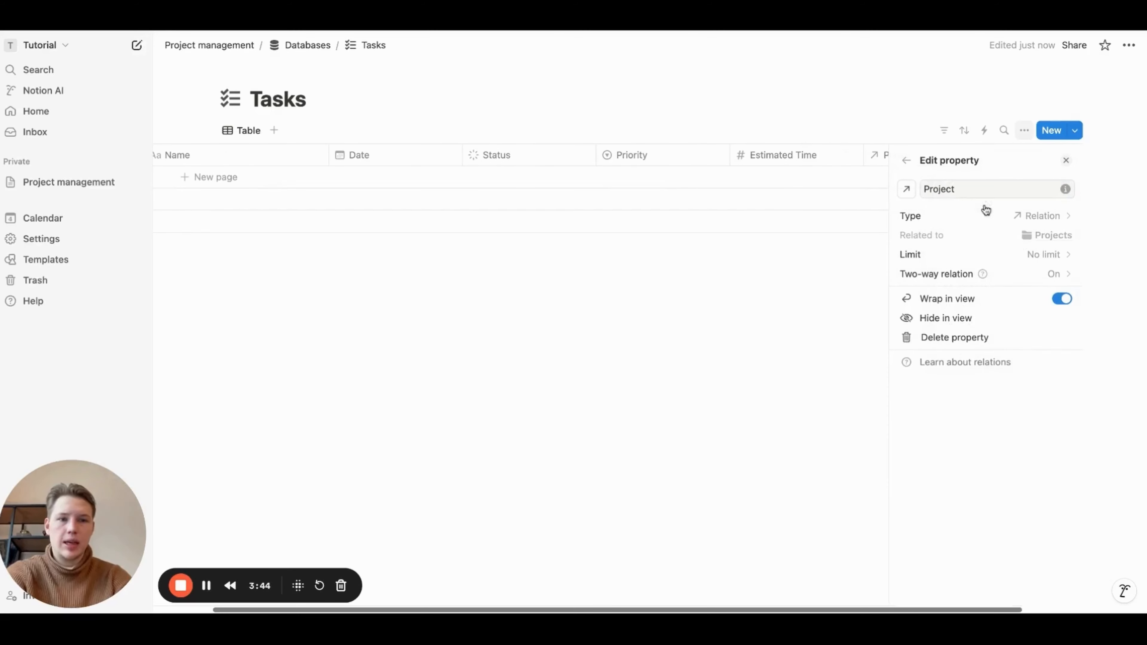
click(1005, 256)
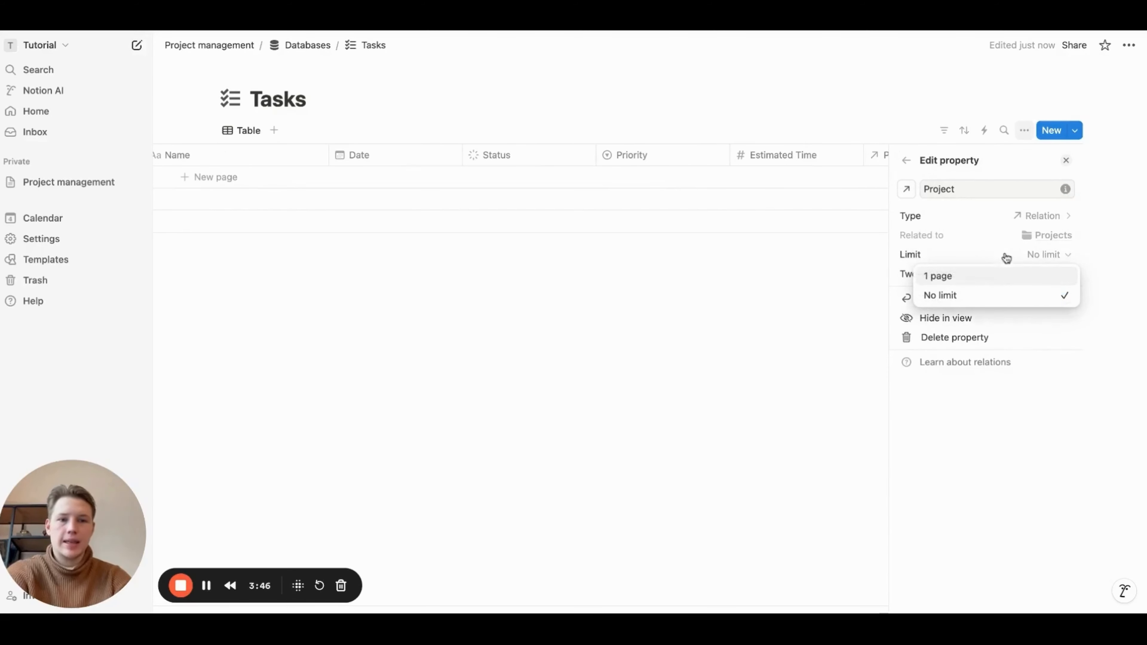
click(963, 282)
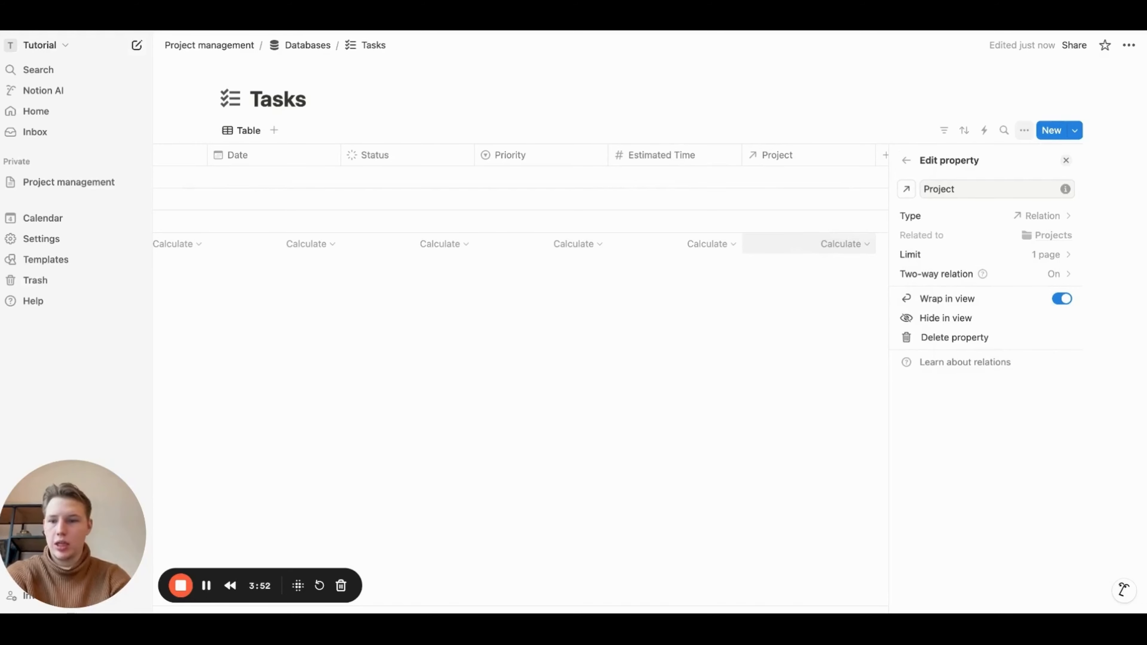
click(793, 346)
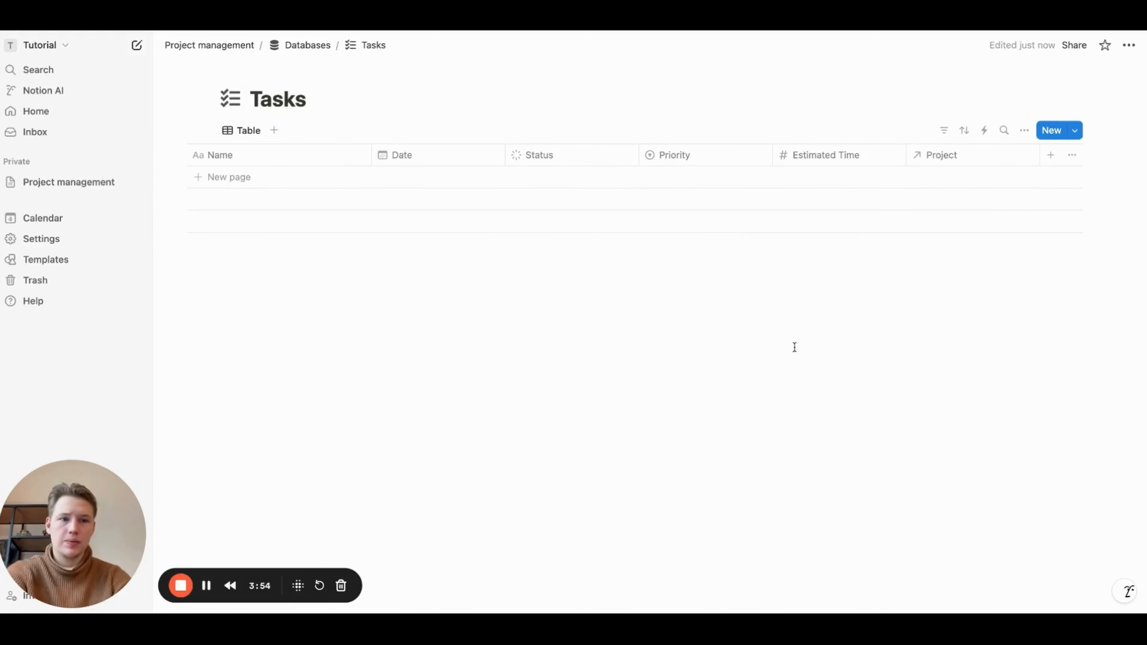
Open the Projects database from the Databases page and start a new template in it
click(296, 47)
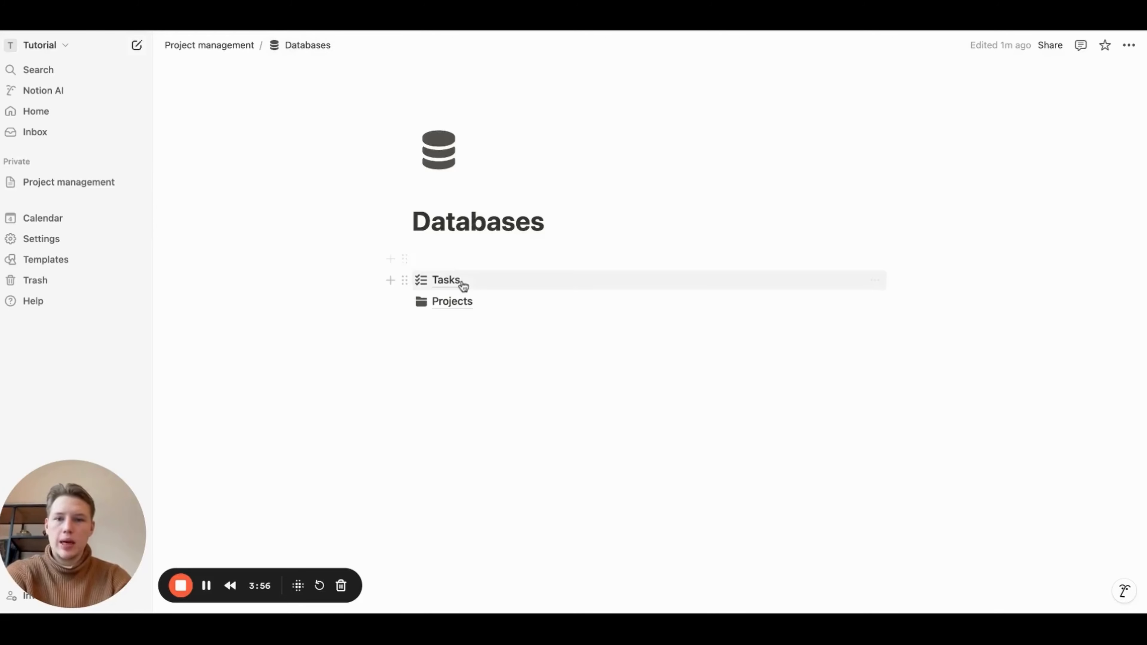
click(454, 302)
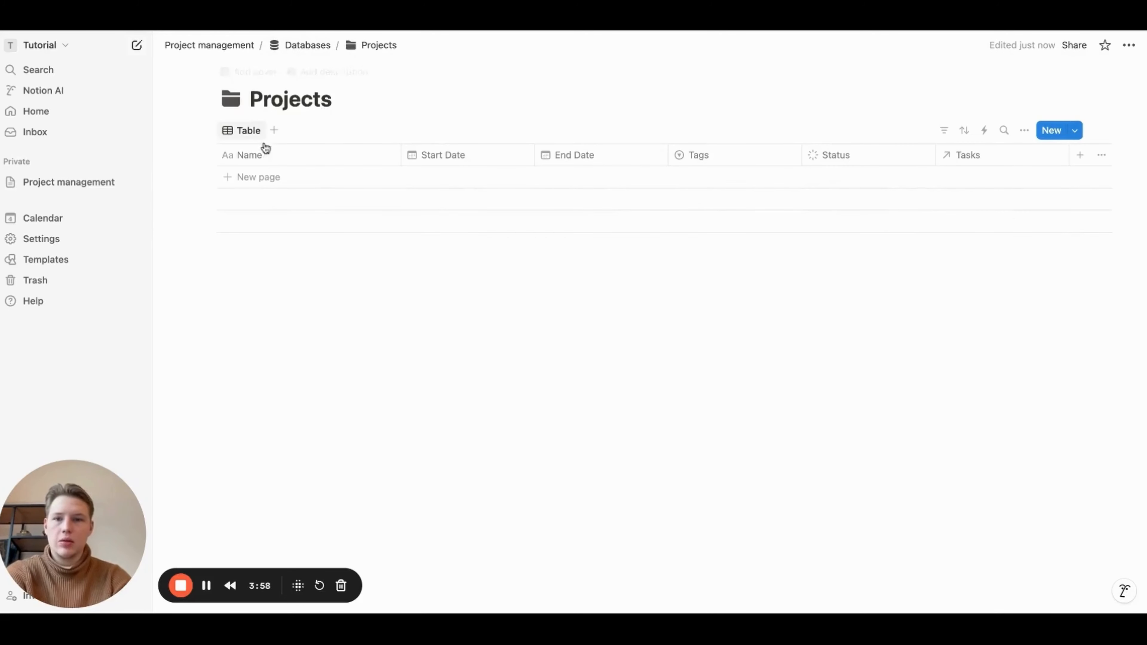
click(1075, 130)
click(944, 213)
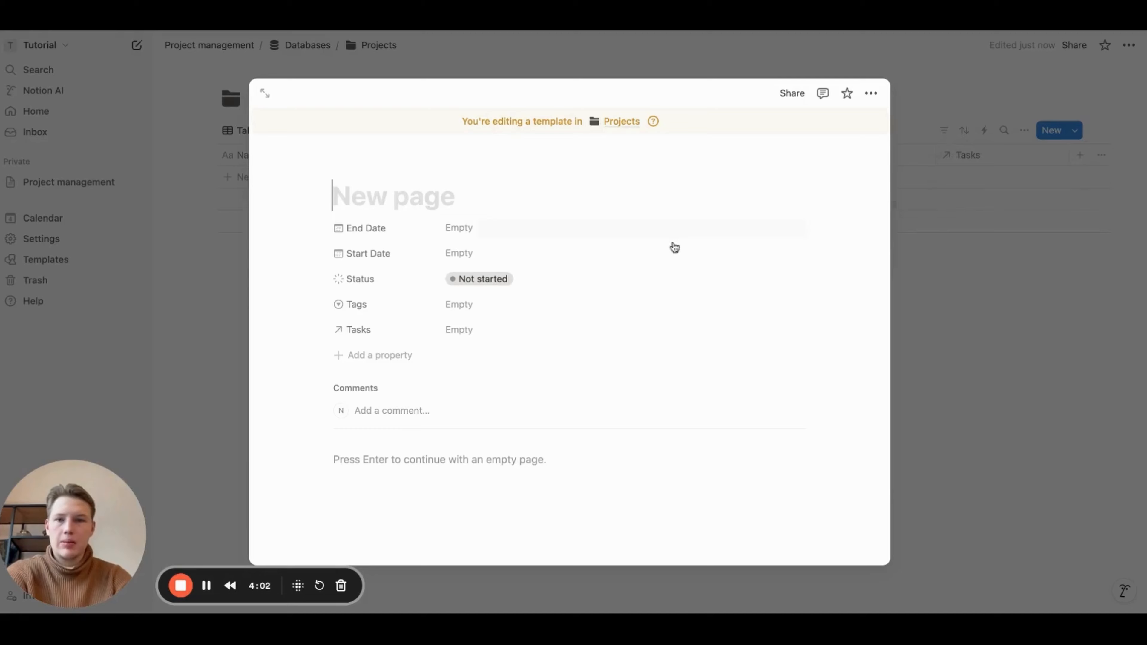
Give the project template the folder icon
click(349, 169)
click(357, 229)
click(278, 266)
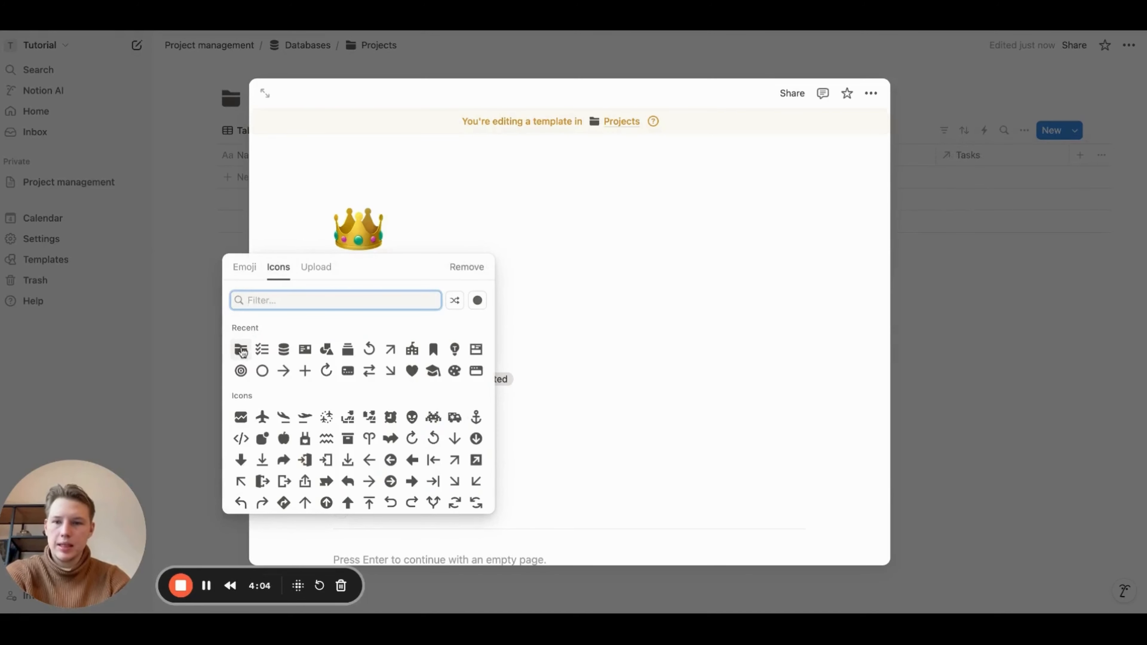
click(242, 350)
Place End Date below Start Date in the project template and hide the Tasks property
scroll(455, 308, down, 3)
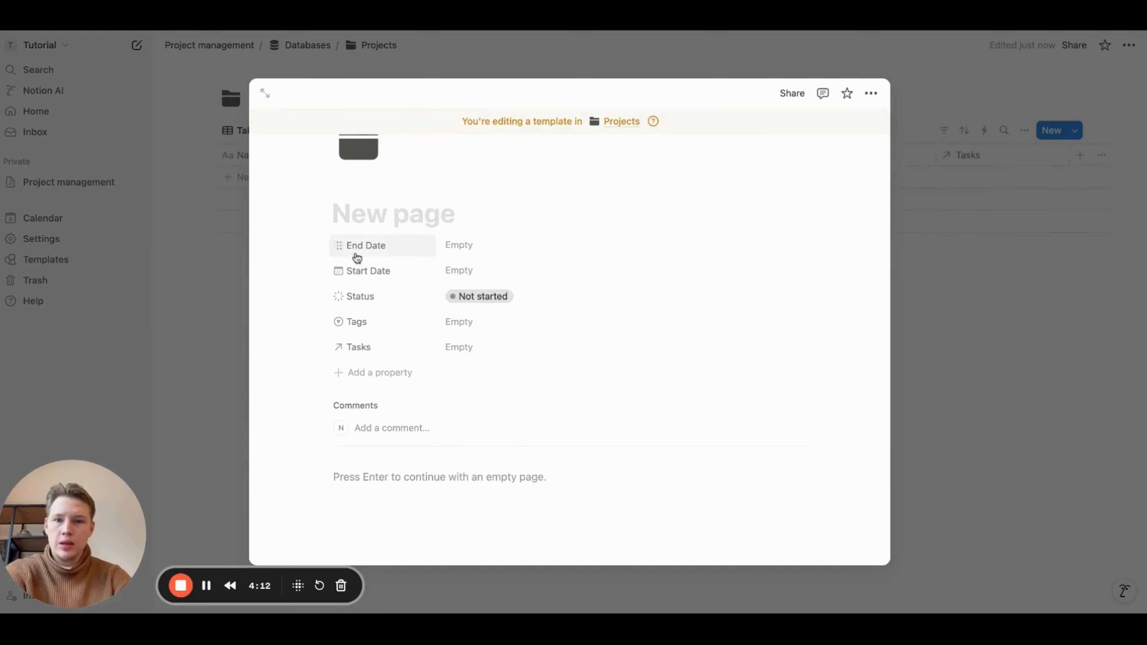
drag(337, 251, 332, 274)
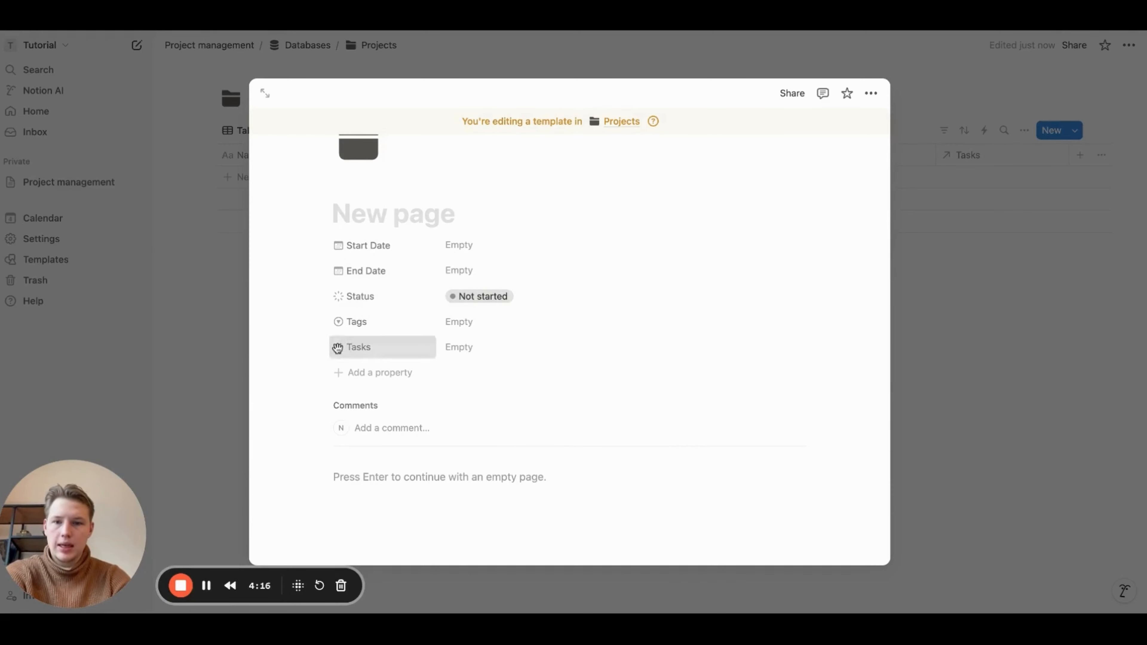
click(356, 347)
mouse_move(429, 415)
click(499, 433)
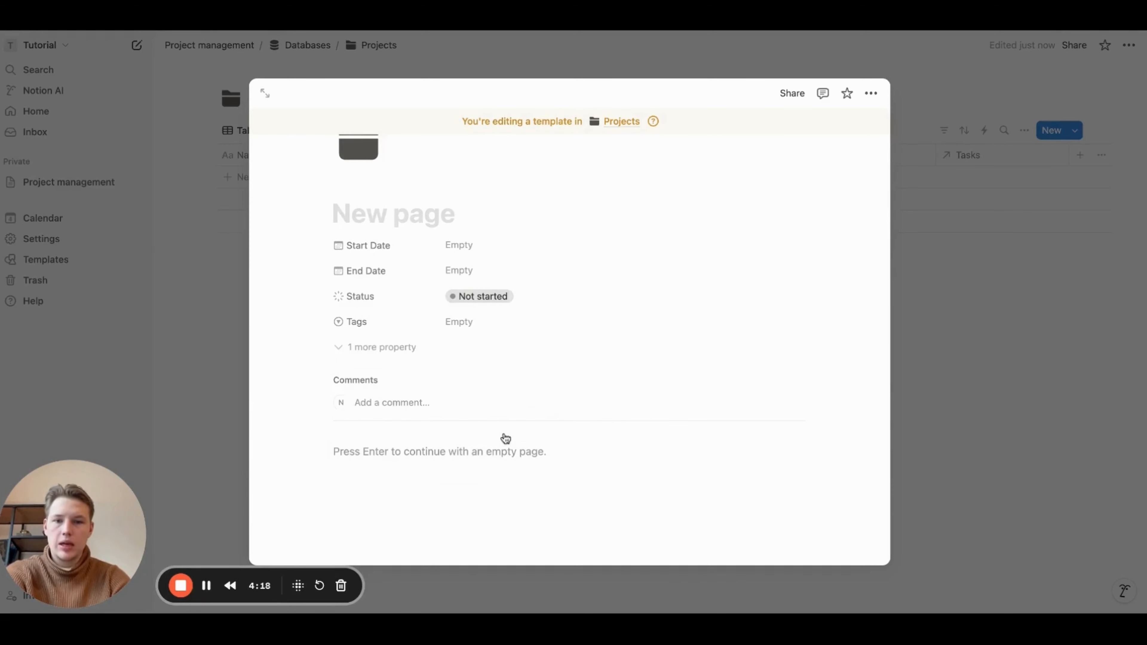
Add a Heading 3 reading Tasks to the body of the project template
scroll(505, 438, down, 2)
click(482, 384)
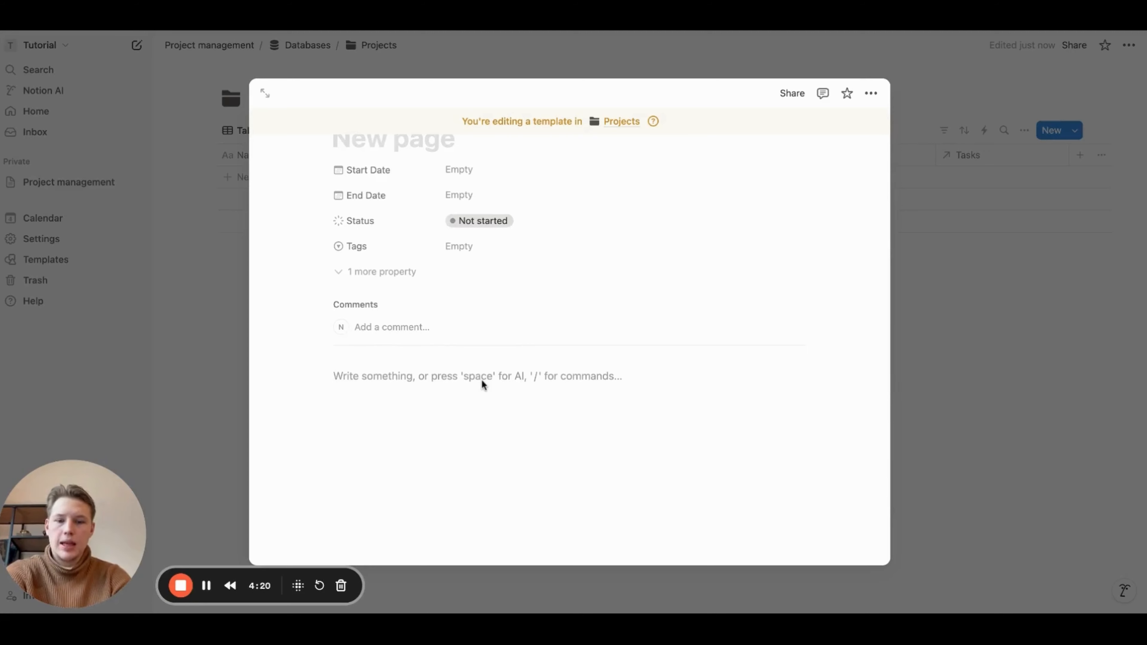
text(/hea)
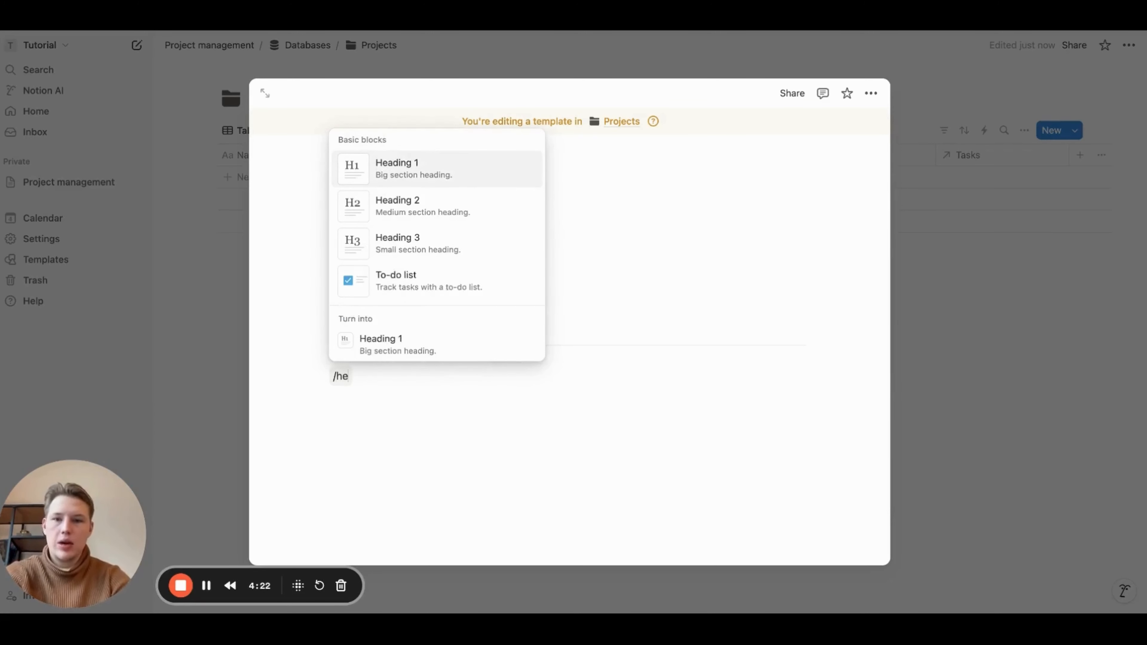
key(Down)
key(Down)
key(Return)
text(Tasks)
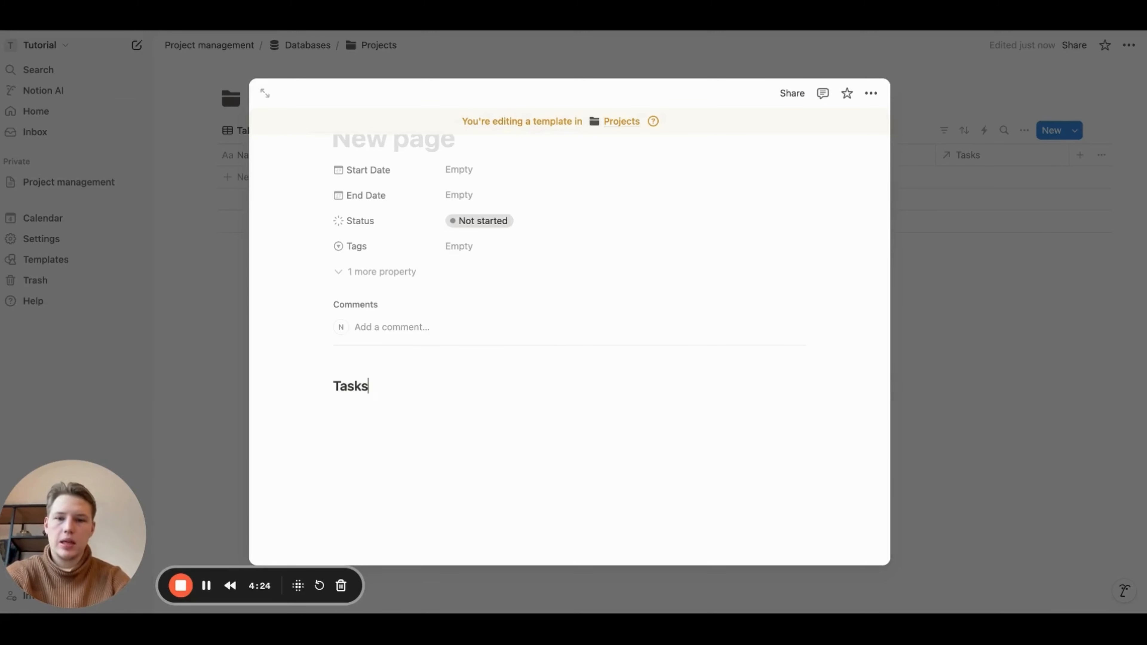
key(Return)
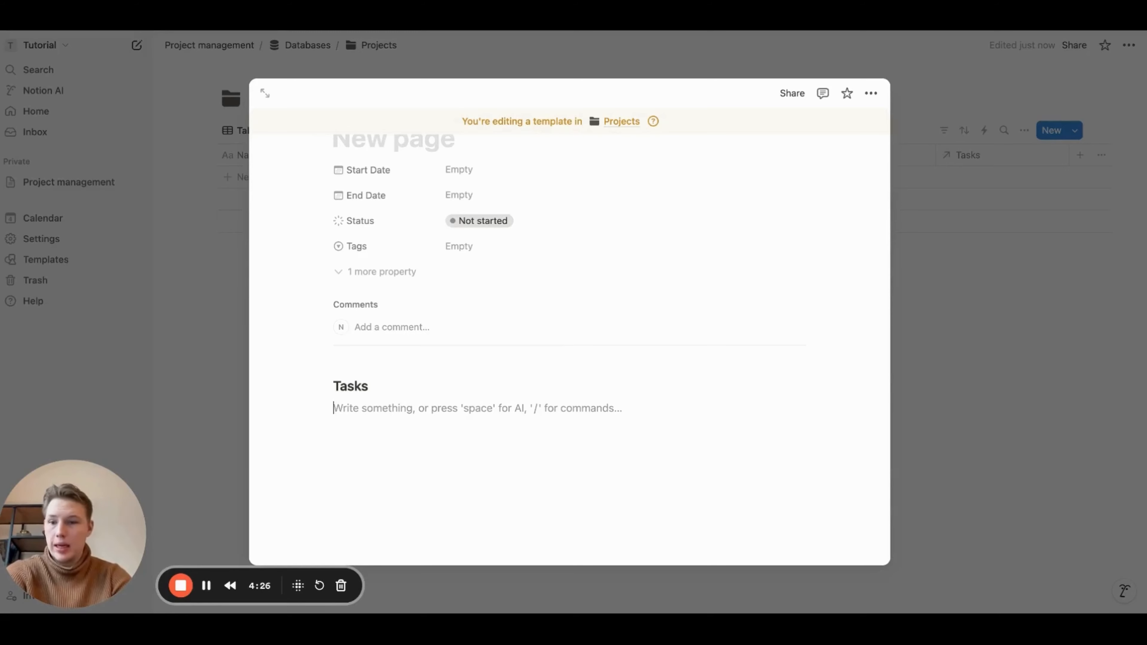
Insert a new table view of the existing Tasks database below the Tasks heading
text(/)
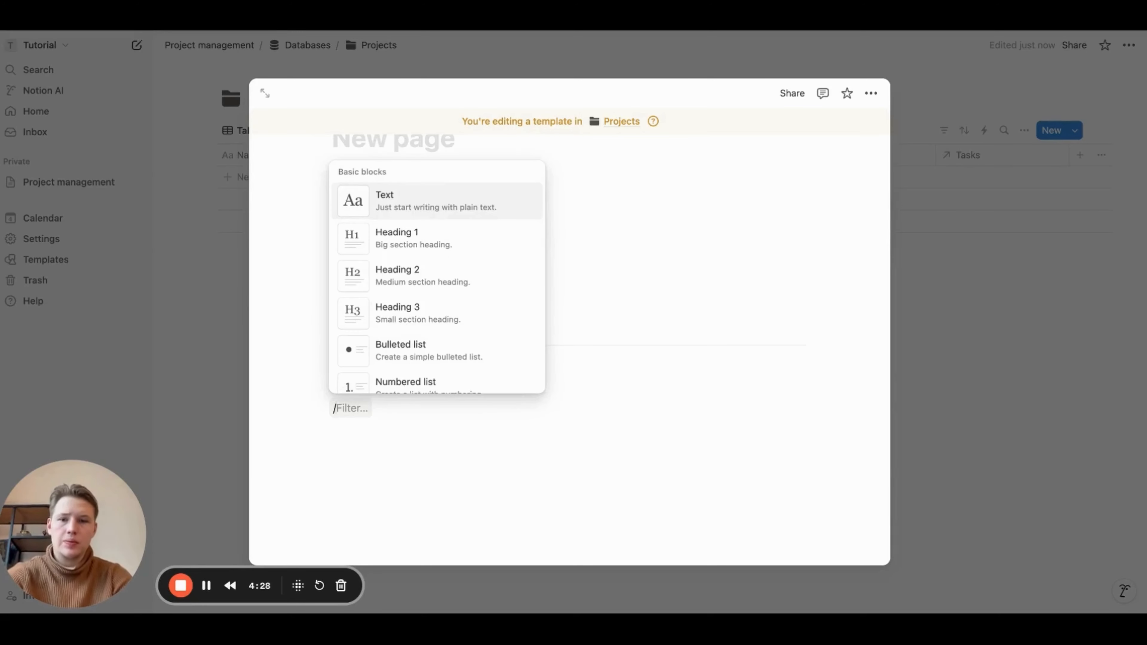
text(tab)
key(Down)
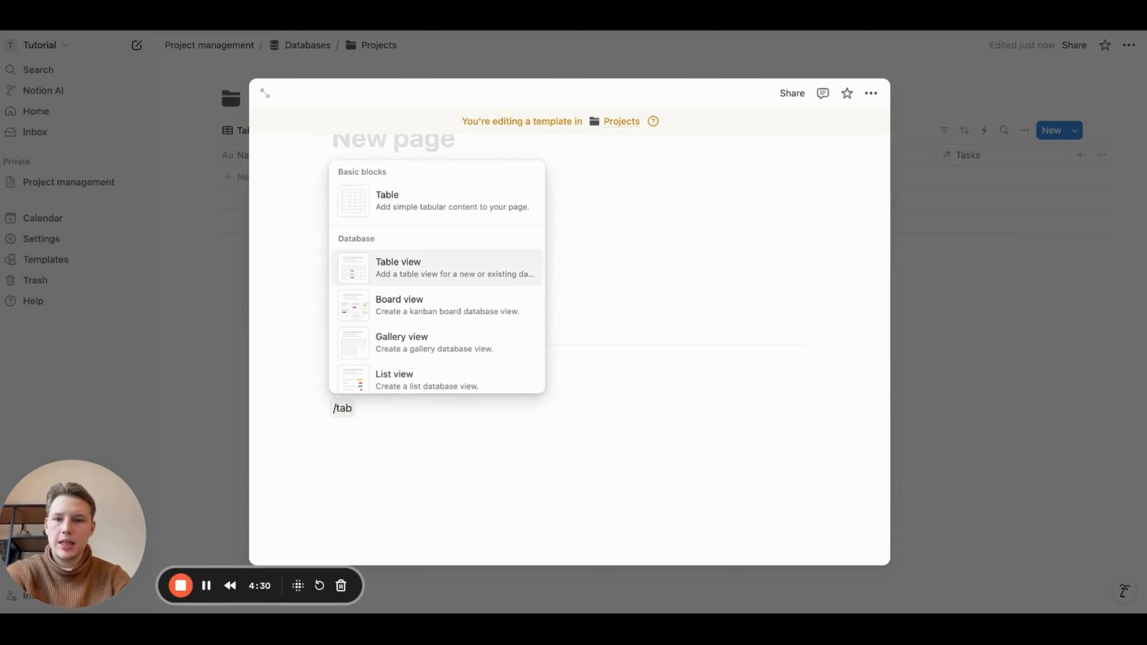
key(Return)
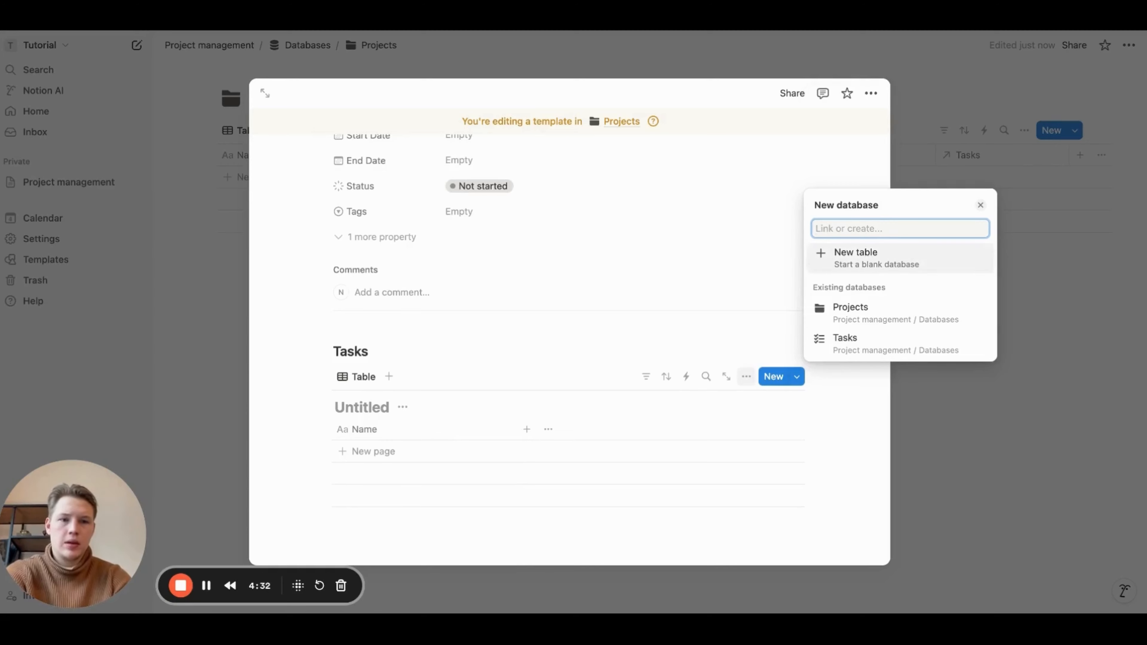
key(Down)
key(Down)
key(Return)
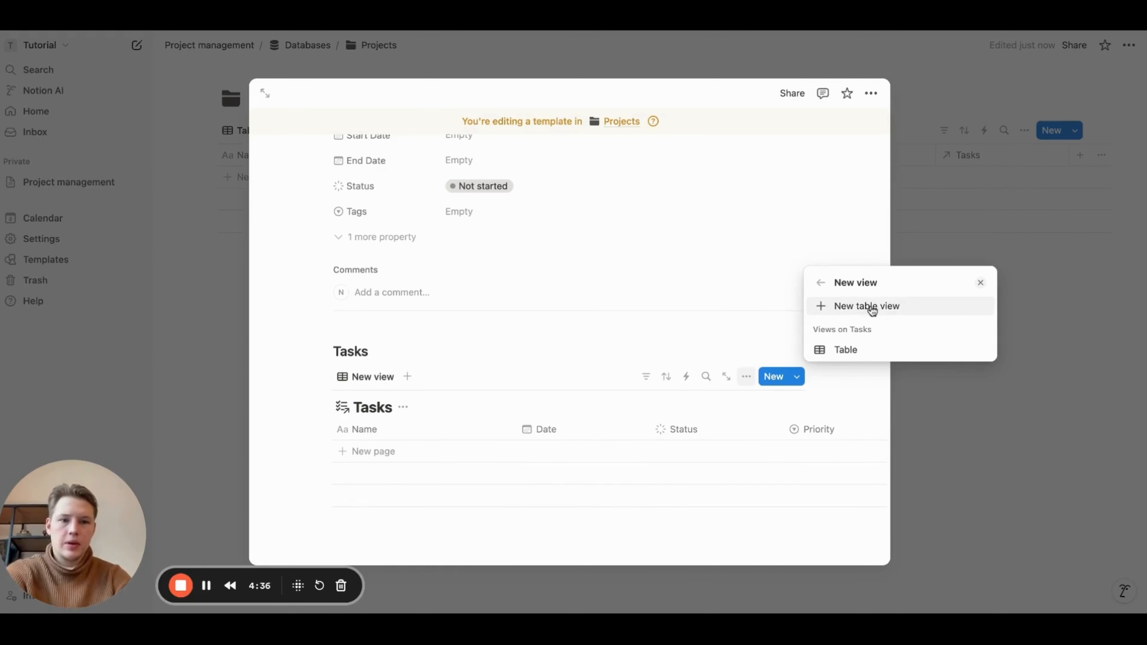
click(871, 310)
Hide the database title and the Project property in the template's Tasks table view
click(978, 224)
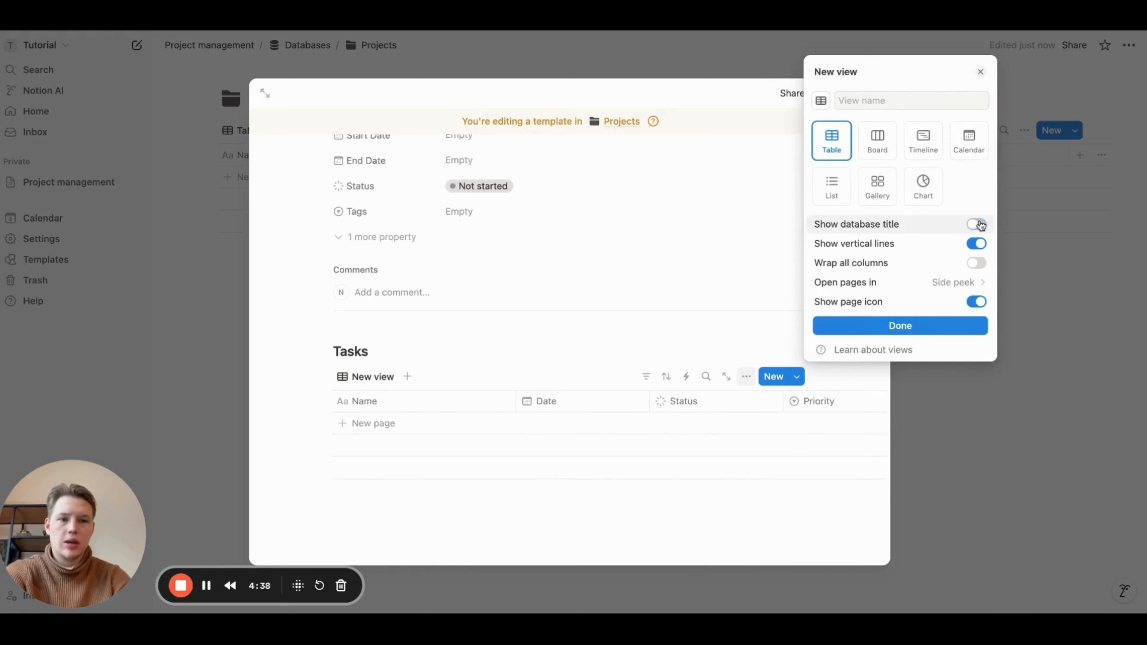
click(899, 326)
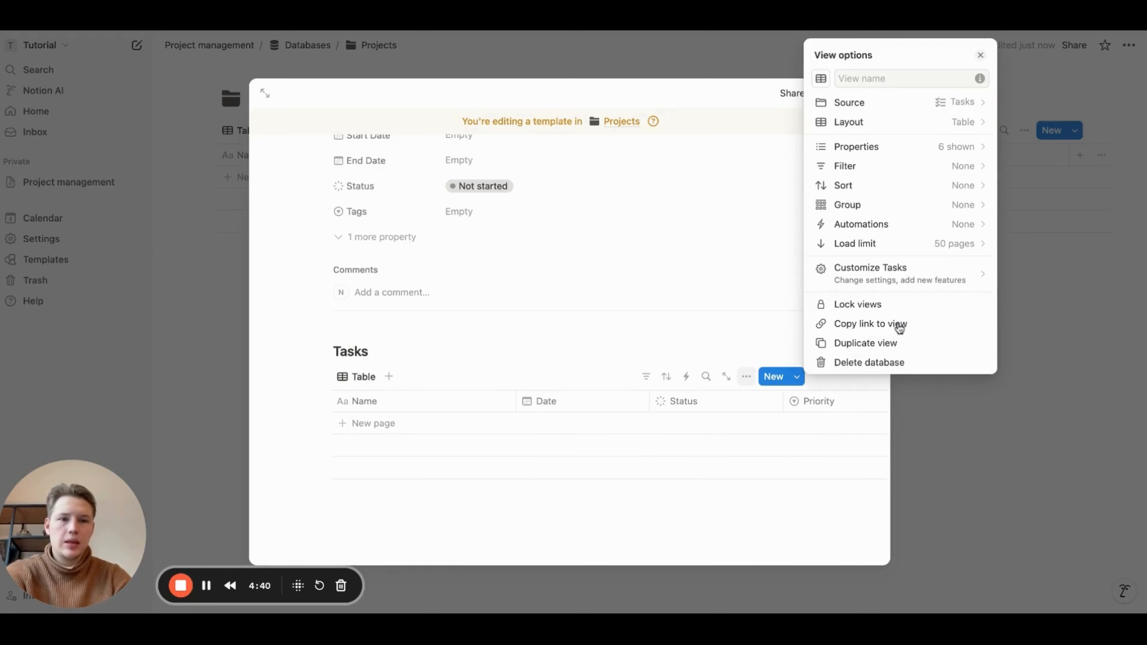
click(877, 155)
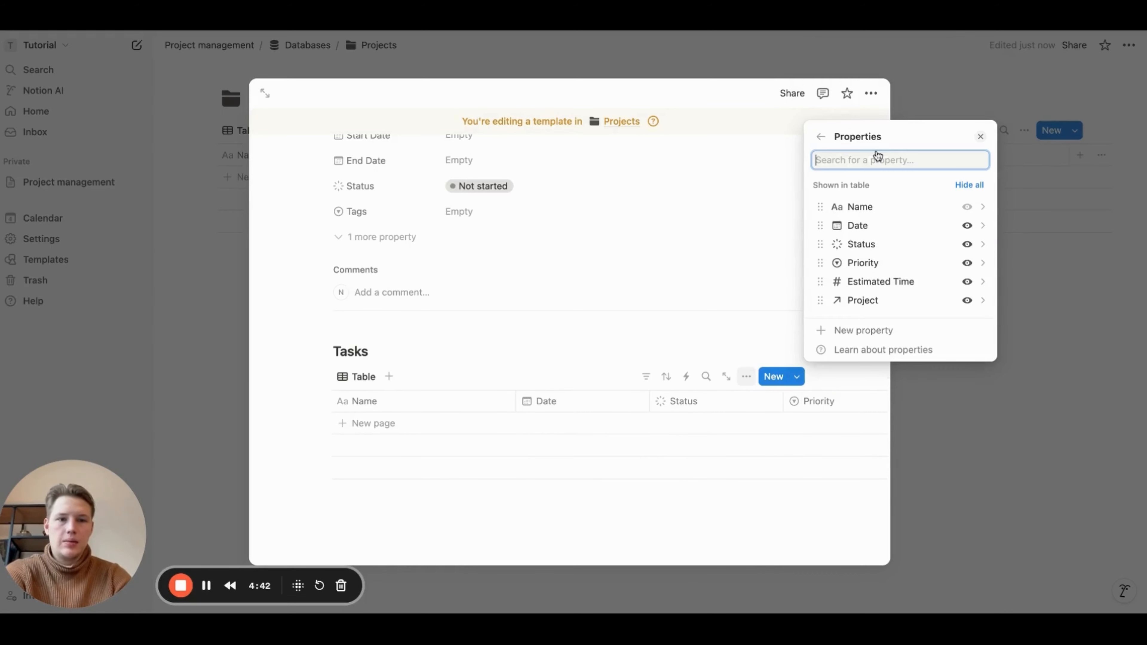
click(966, 300)
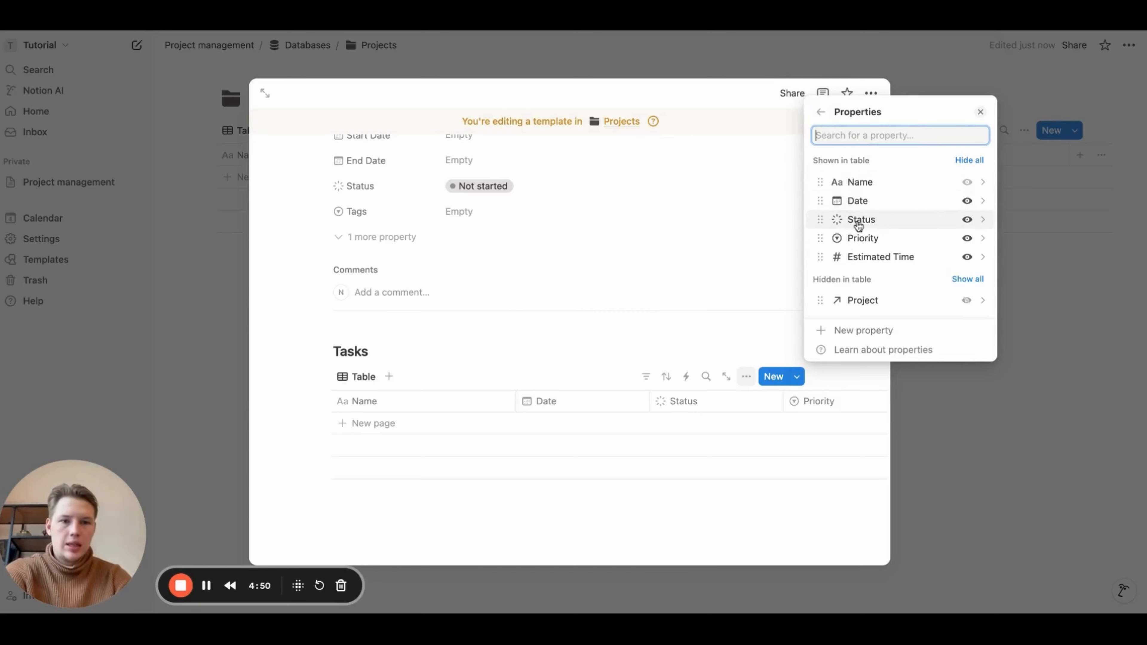
Filter the template's Tasks table view so that Project contains the New page template
click(820, 111)
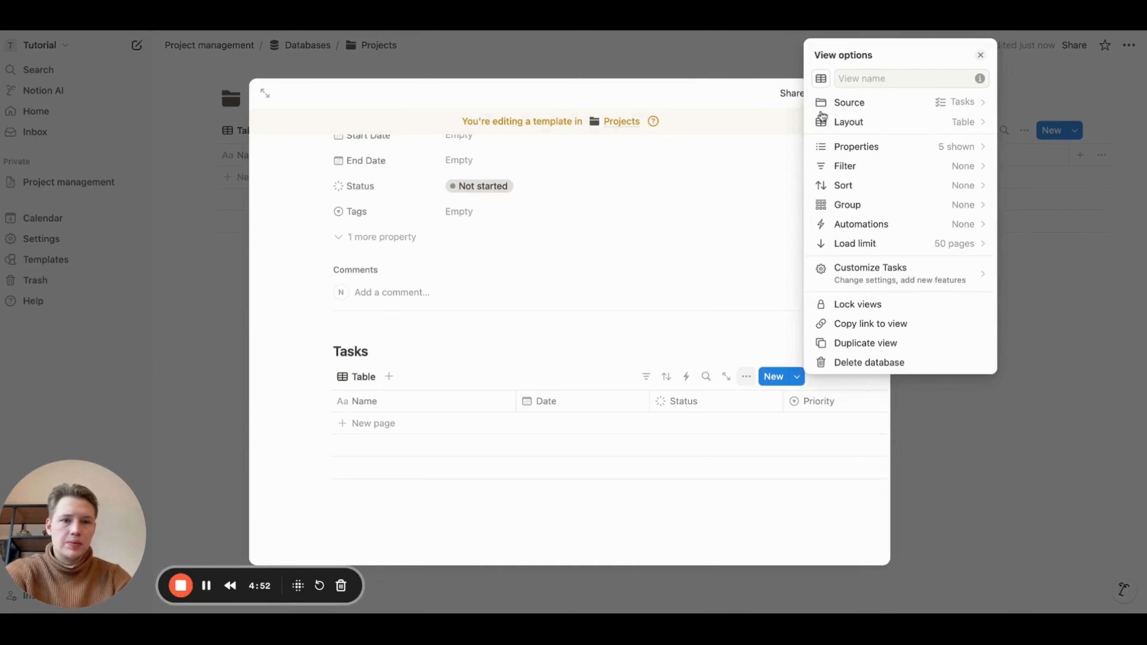
click(883, 167)
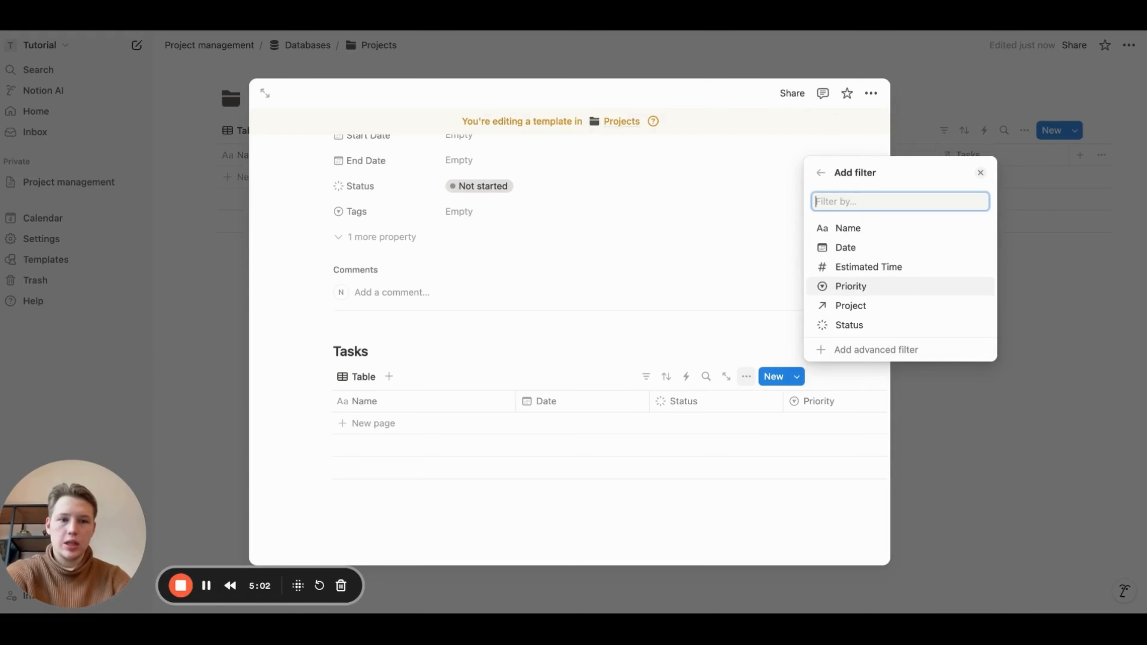
click(863, 307)
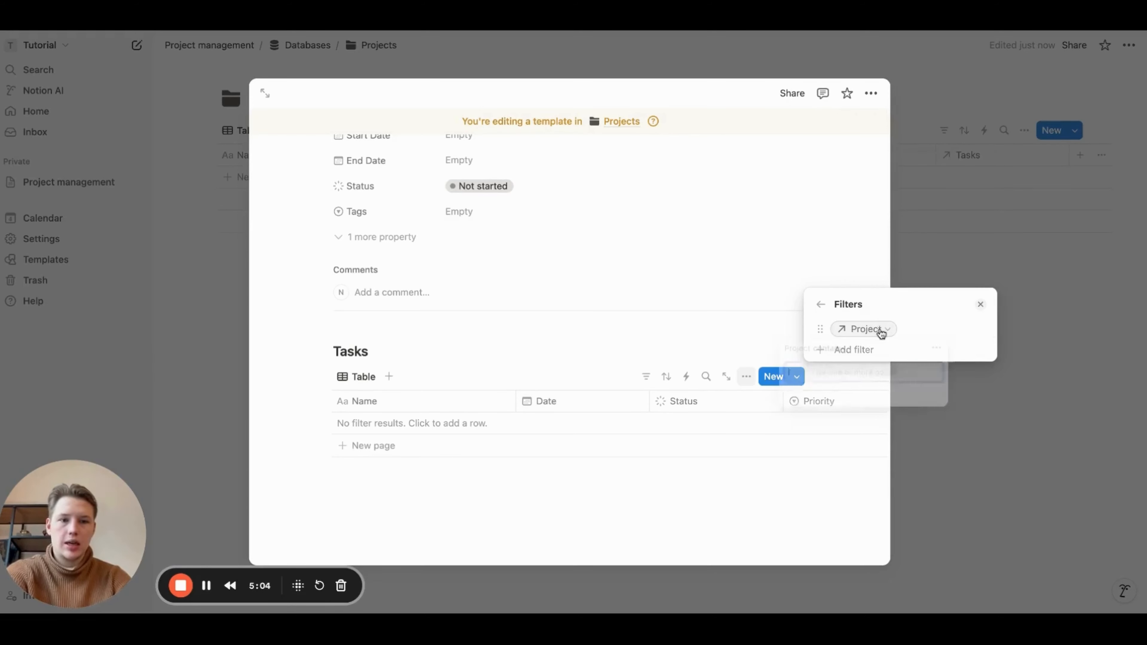
click(819, 398)
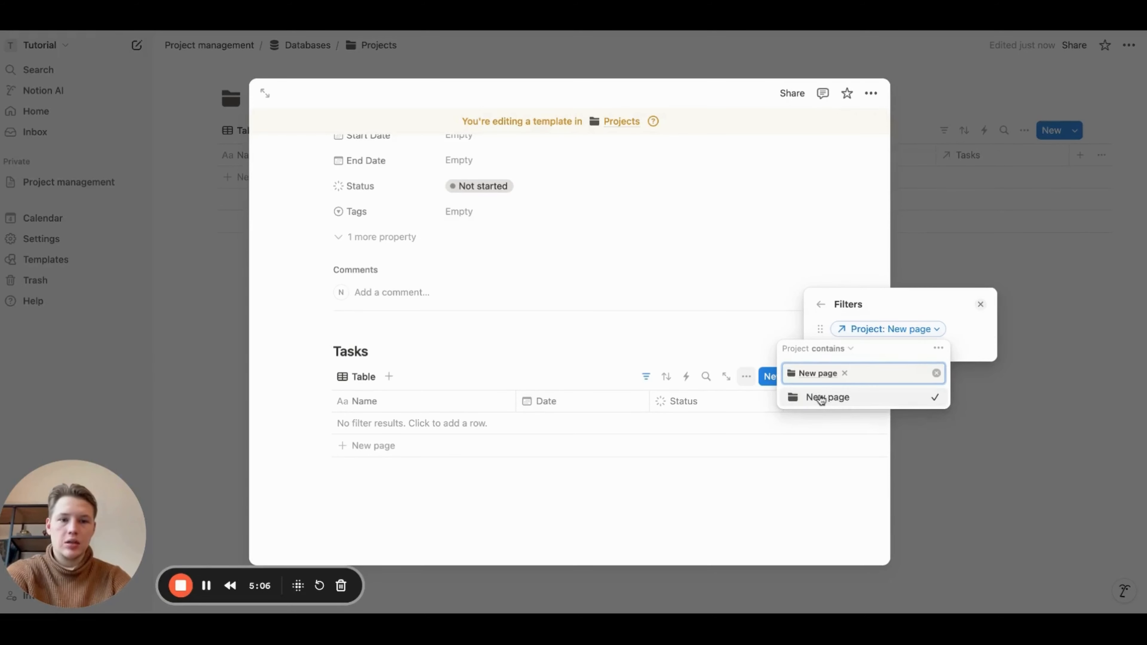
click(900, 309)
click(820, 304)
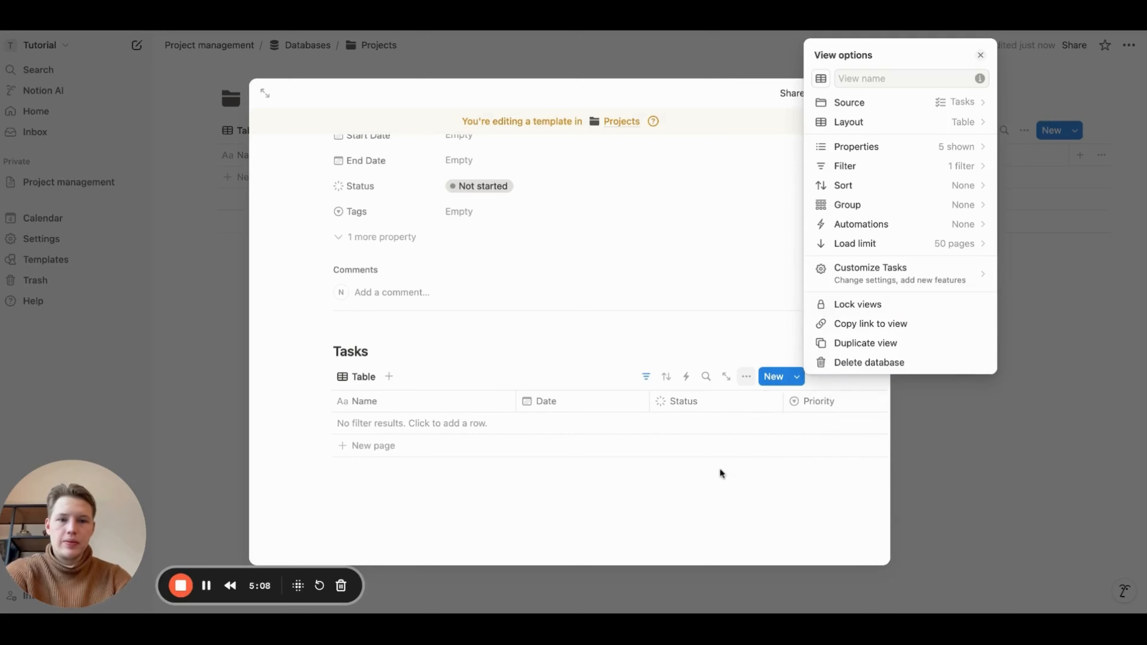
click(715, 487)
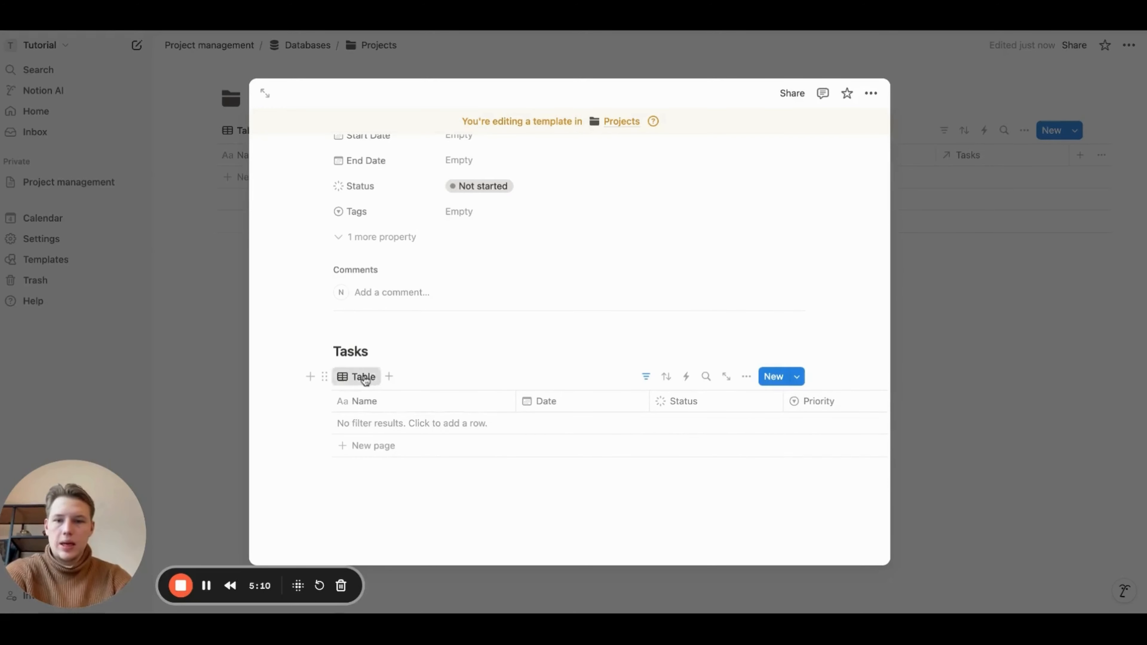
Rename the template's Tasks table view to All
click(364, 378)
click(392, 401)
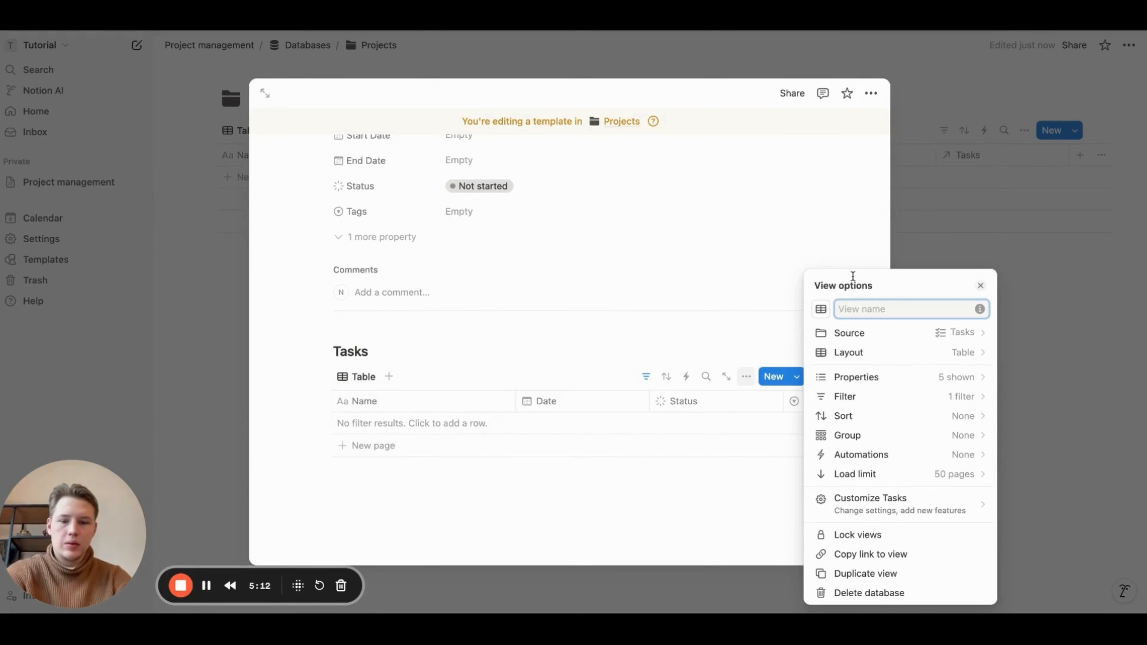
text(All)
click(619, 497)
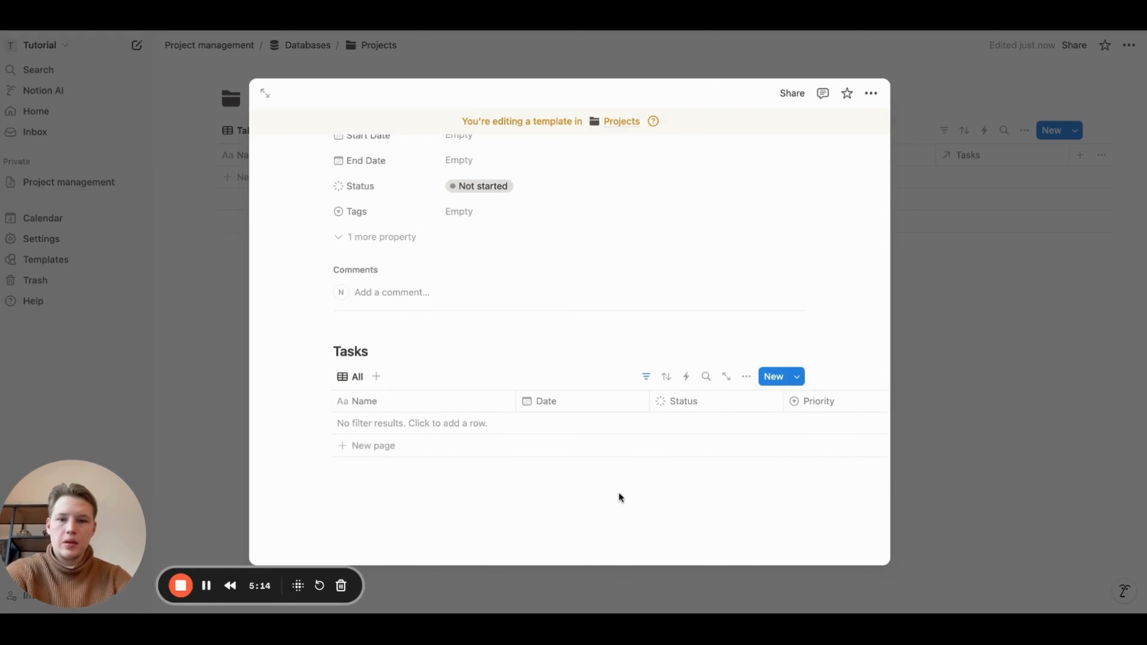
Duplicate the All view of the template's Tasks table and name the copy Not started
click(356, 377)
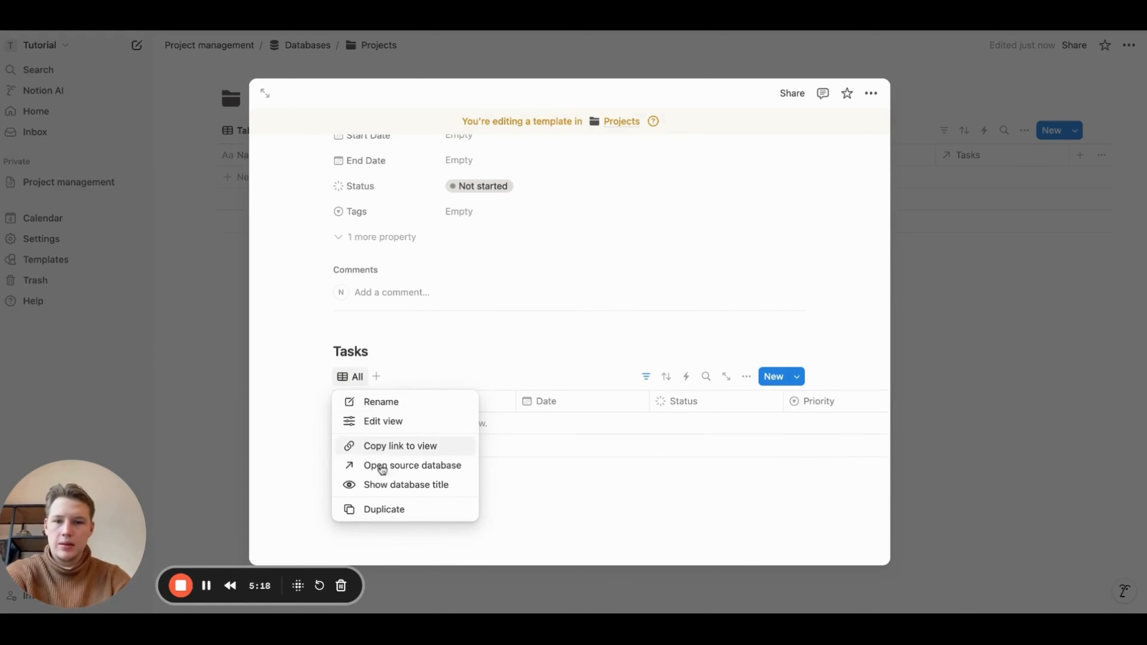
click(399, 509)
key(BackSpace)
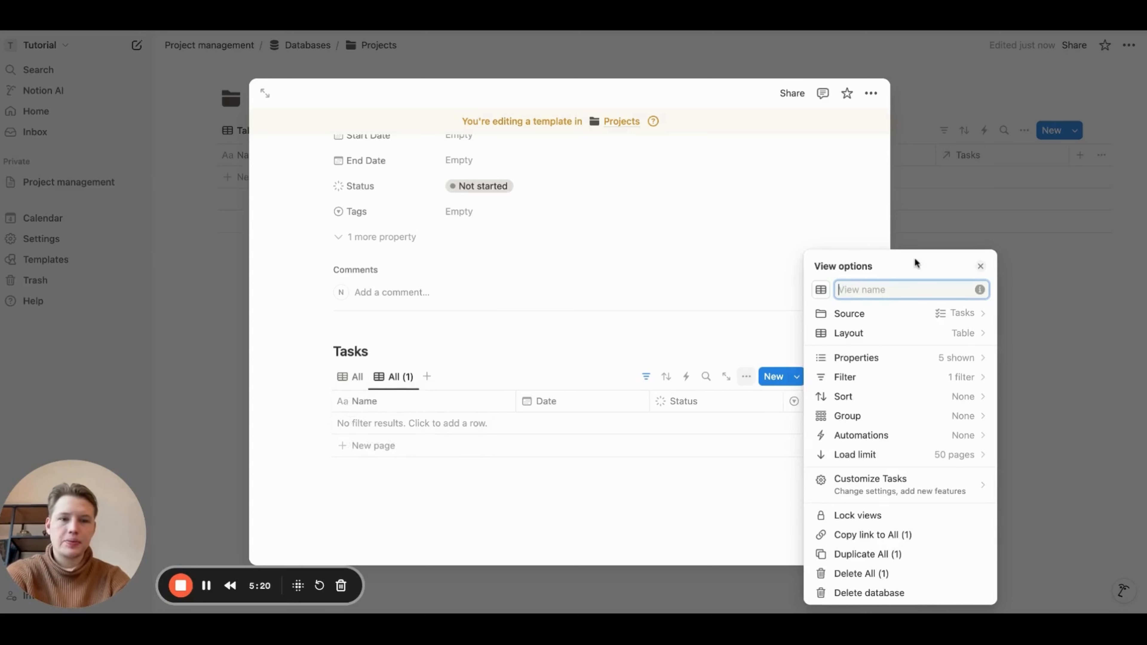
text(Not )
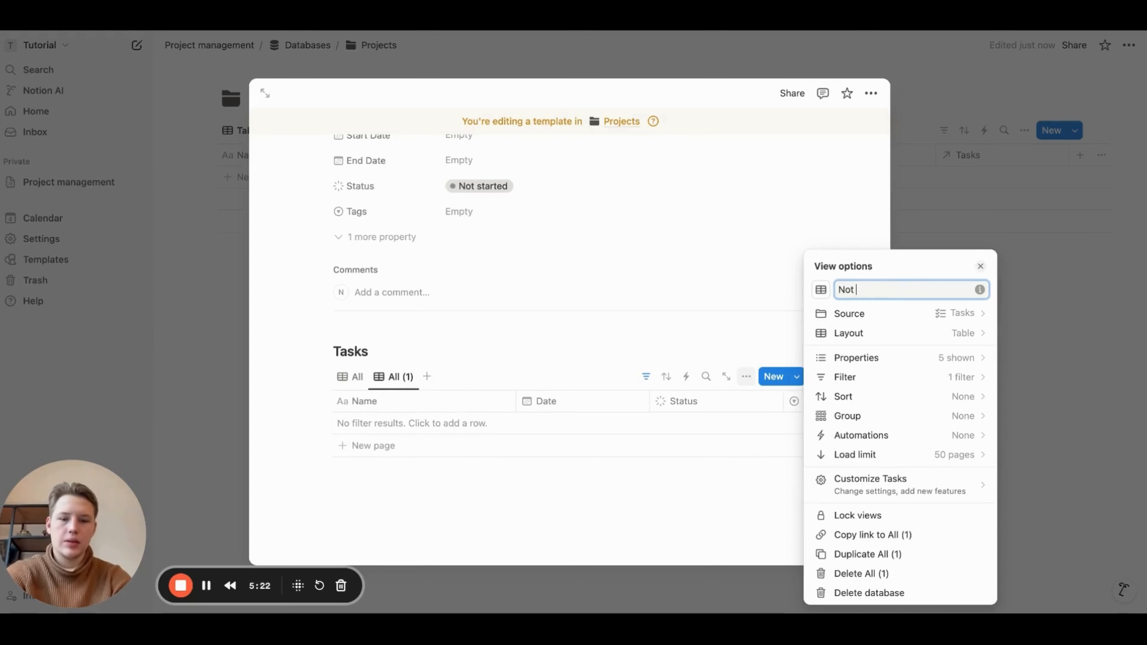
text(started)
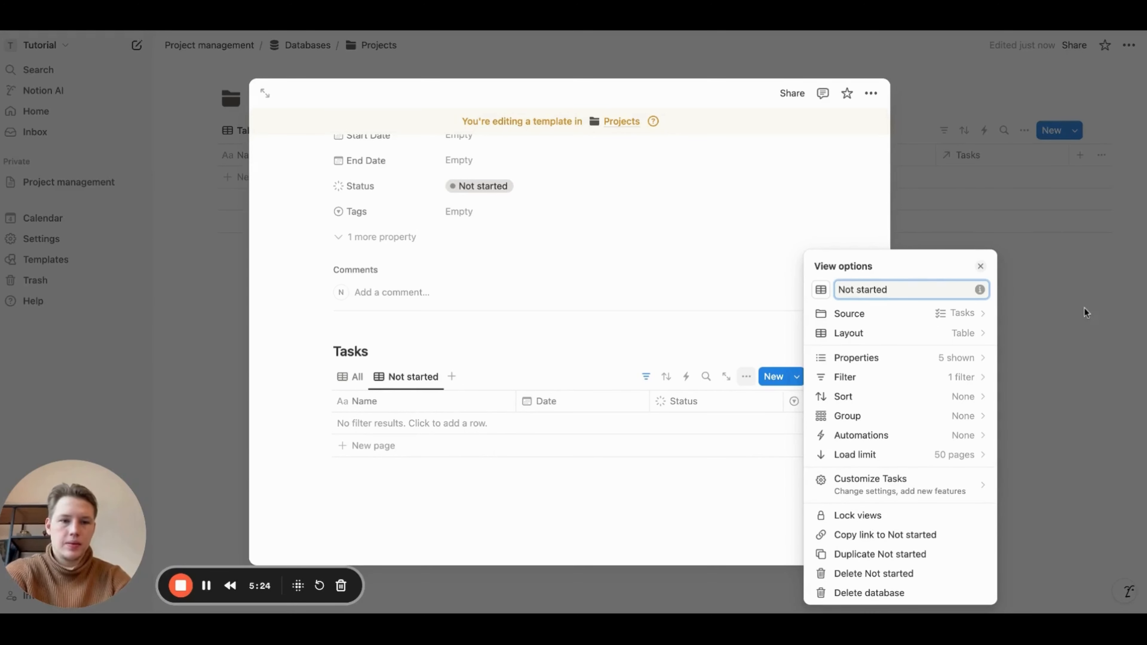
Add a Status filter to the Not started view that includes only the To-do group
click(919, 378)
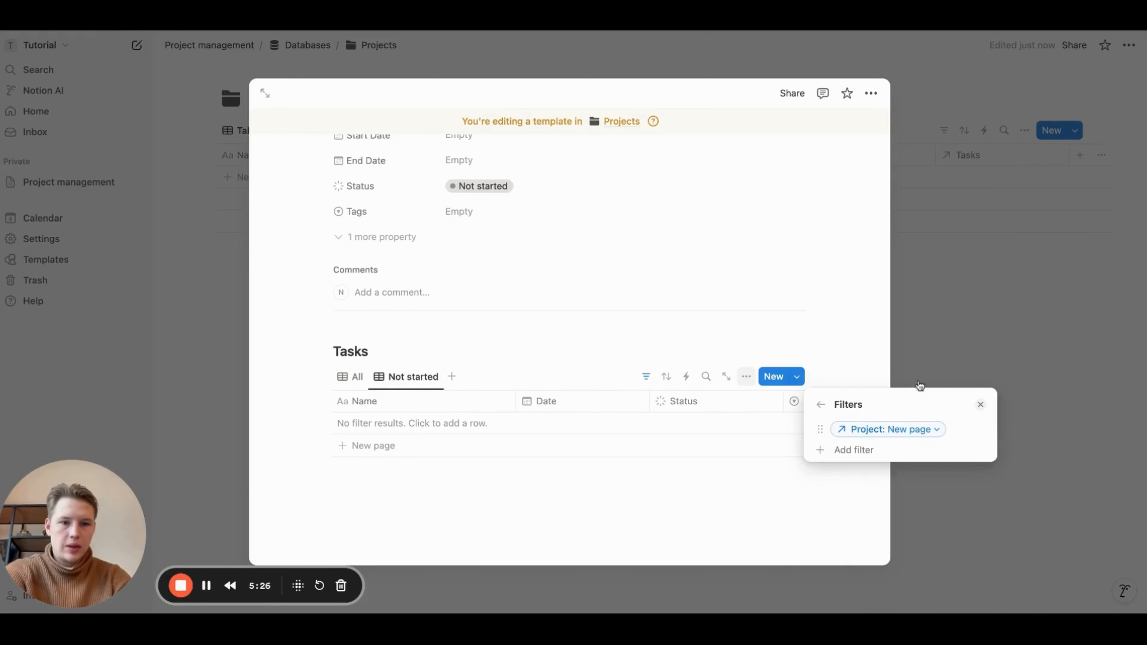
click(865, 450)
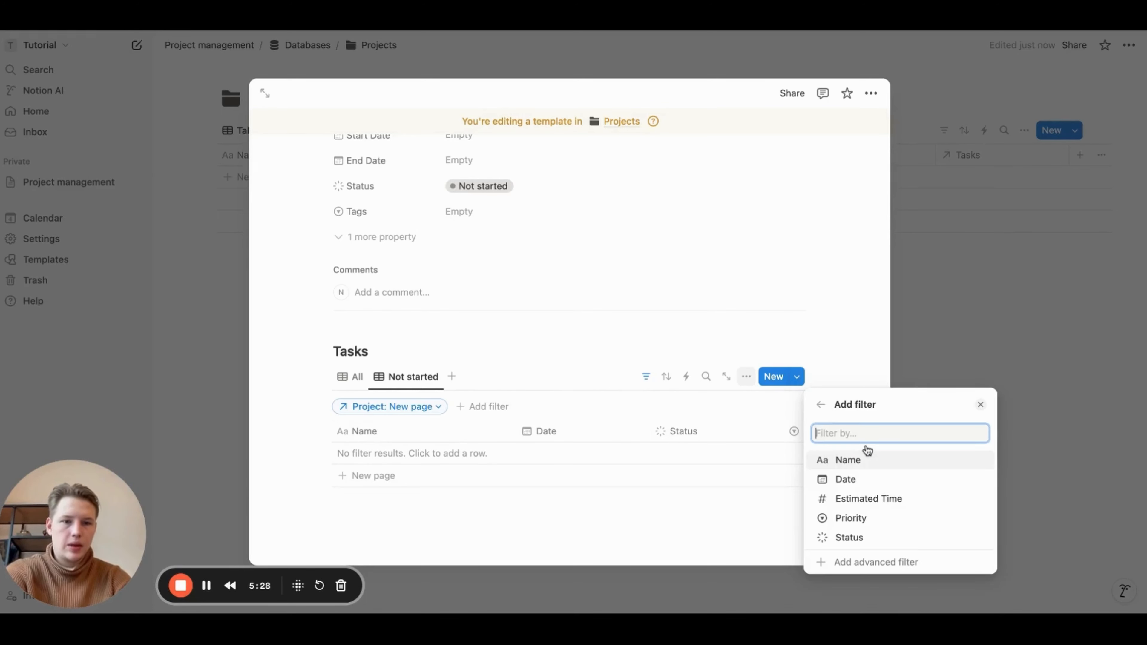
click(857, 538)
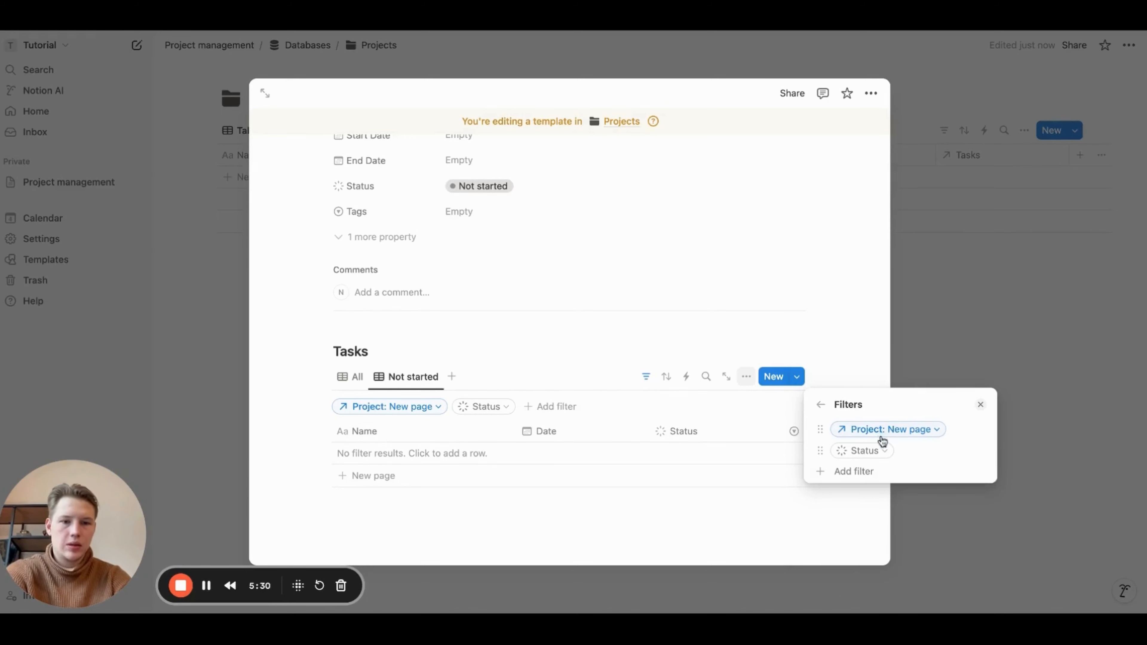
click(871, 450)
click(789, 307)
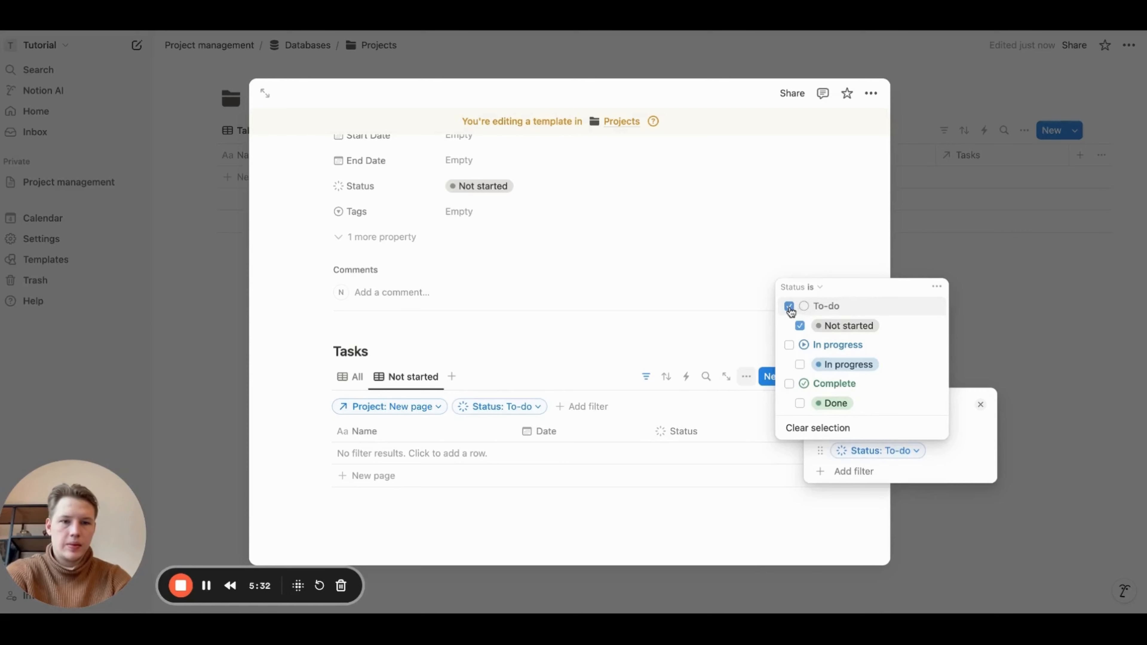
click(683, 524)
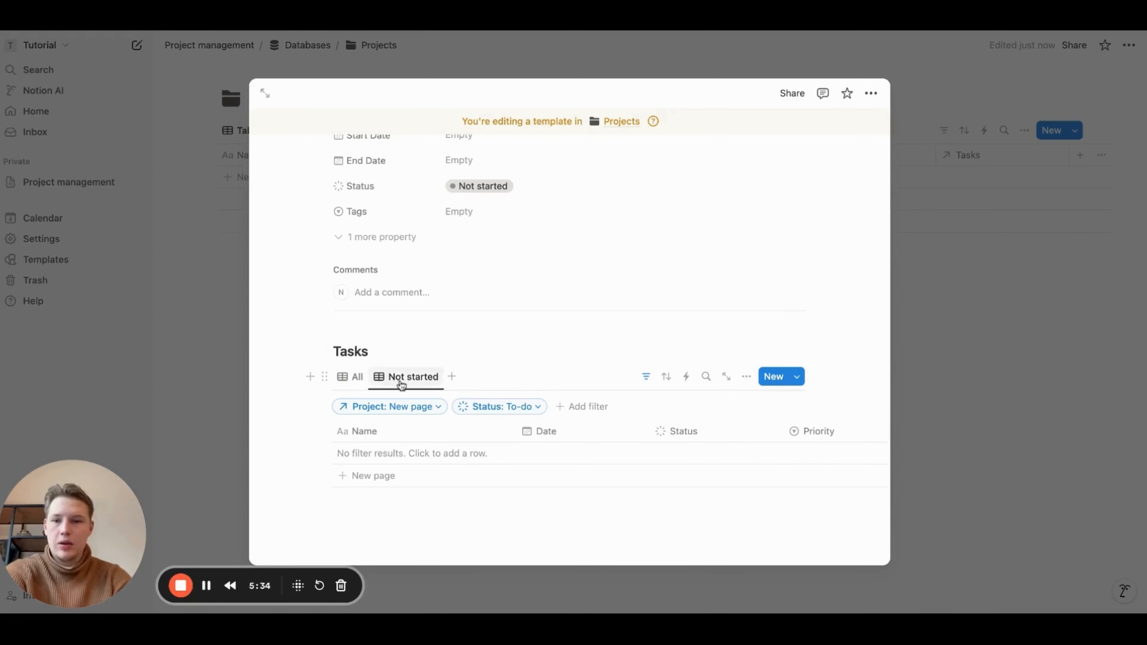
Switch the template's Tasks table back to the All view and close the project template
scroll(427, 379, down, 1)
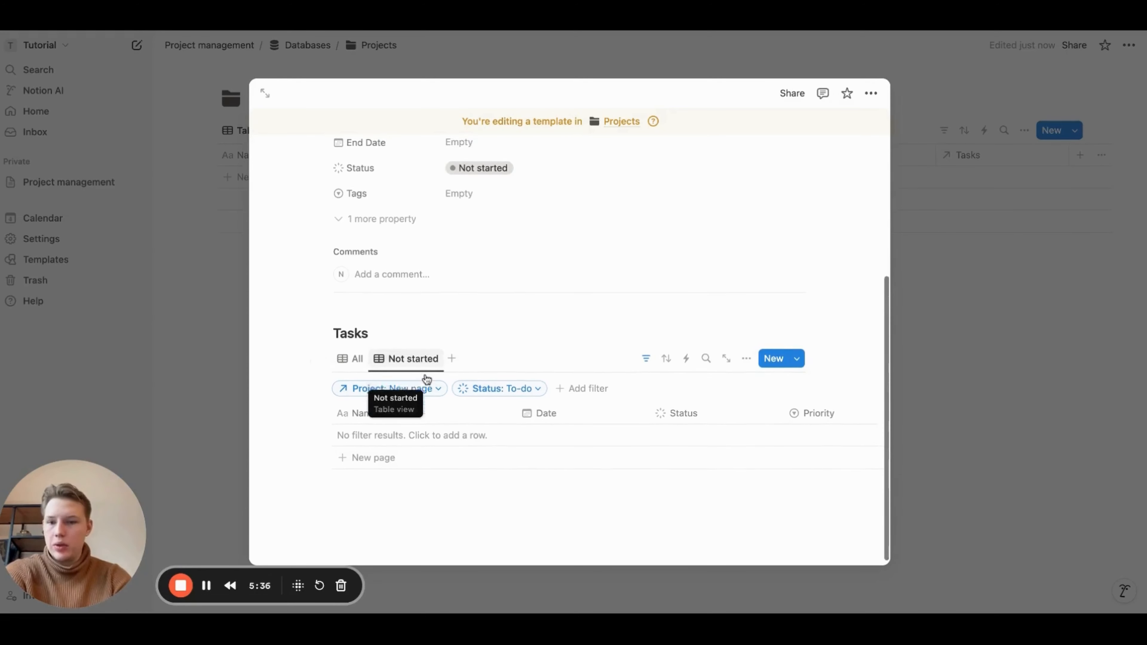
scroll(427, 379, down, 1)
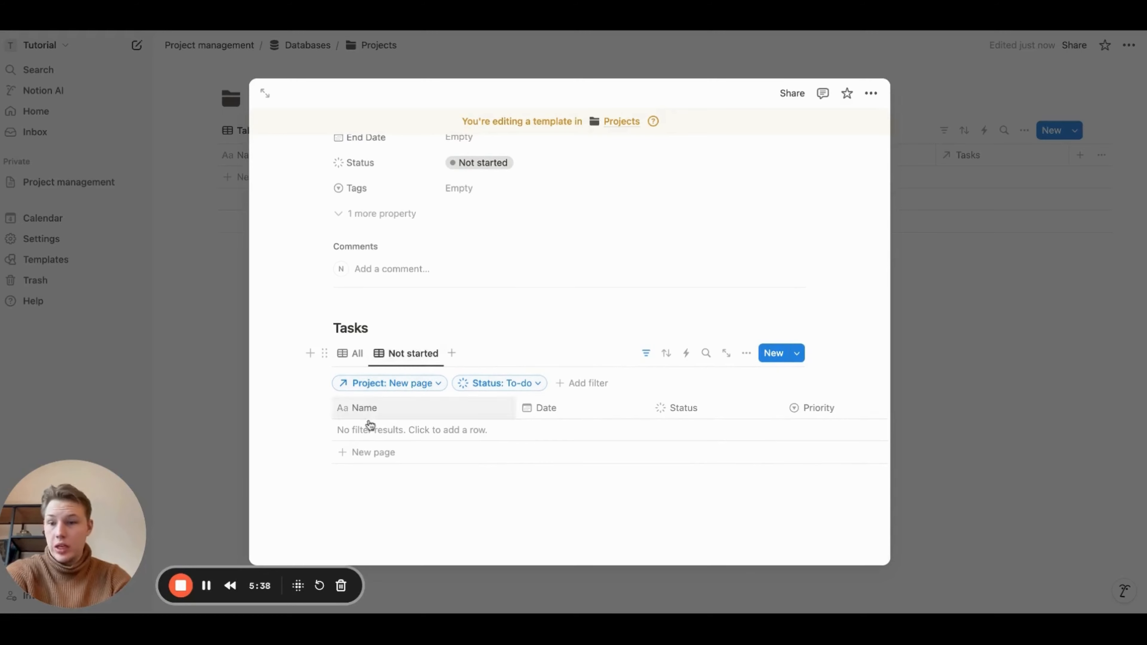
click(355, 354)
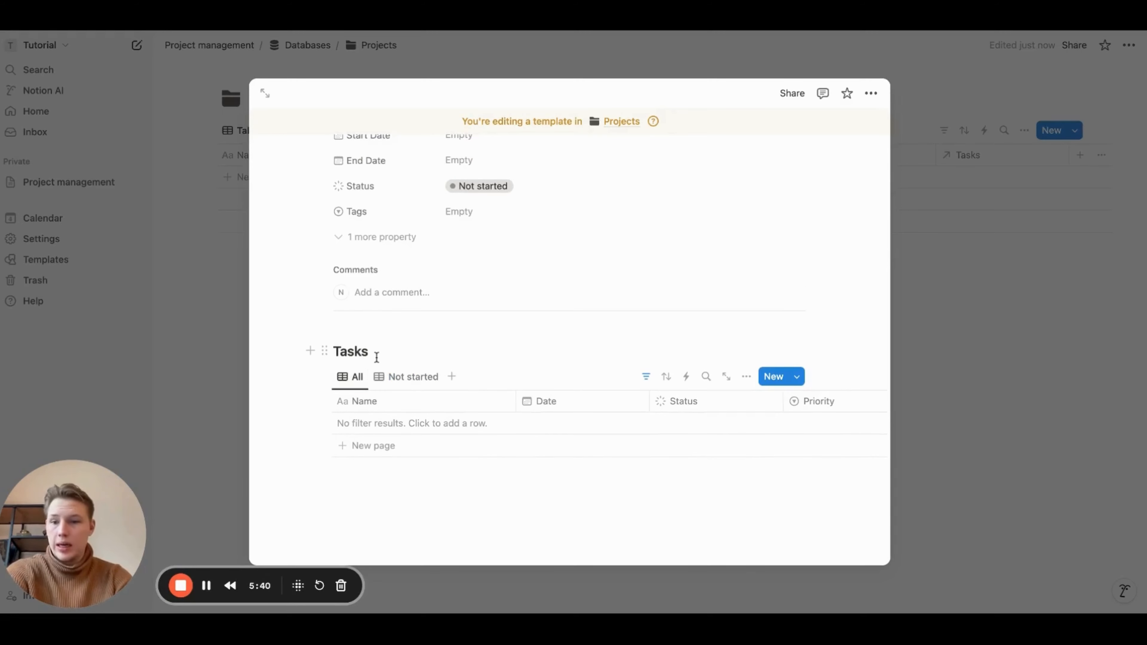
scroll(569, 353, up, 4)
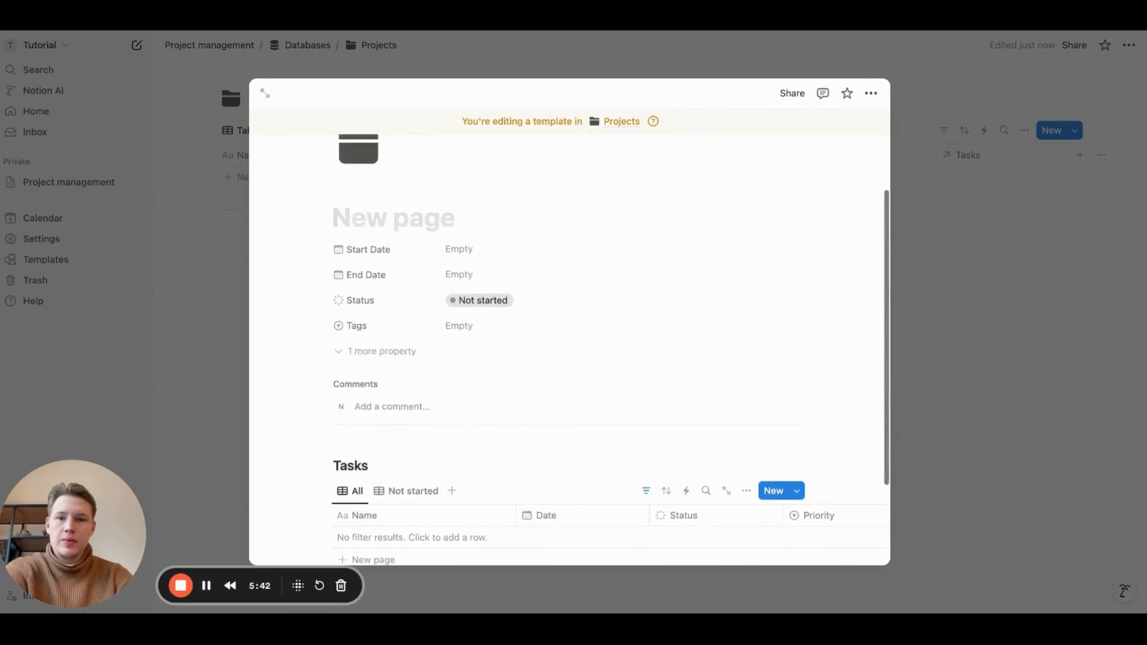
click(975, 289)
Set the New page template as the default for all views in Projects
click(1074, 131)
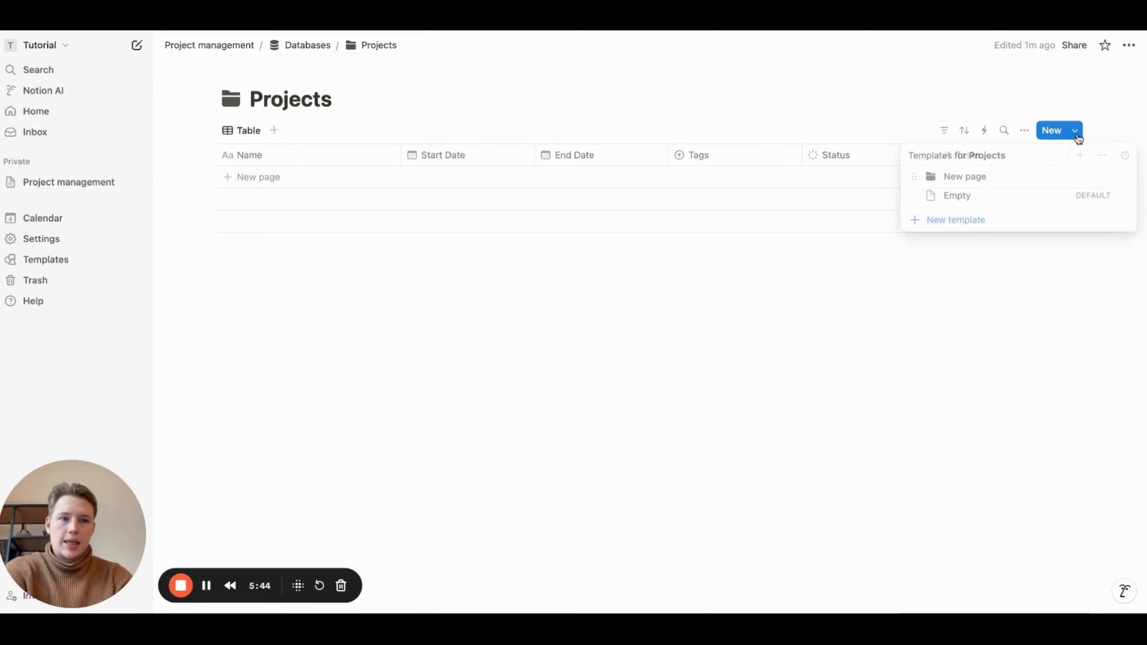
click(1122, 177)
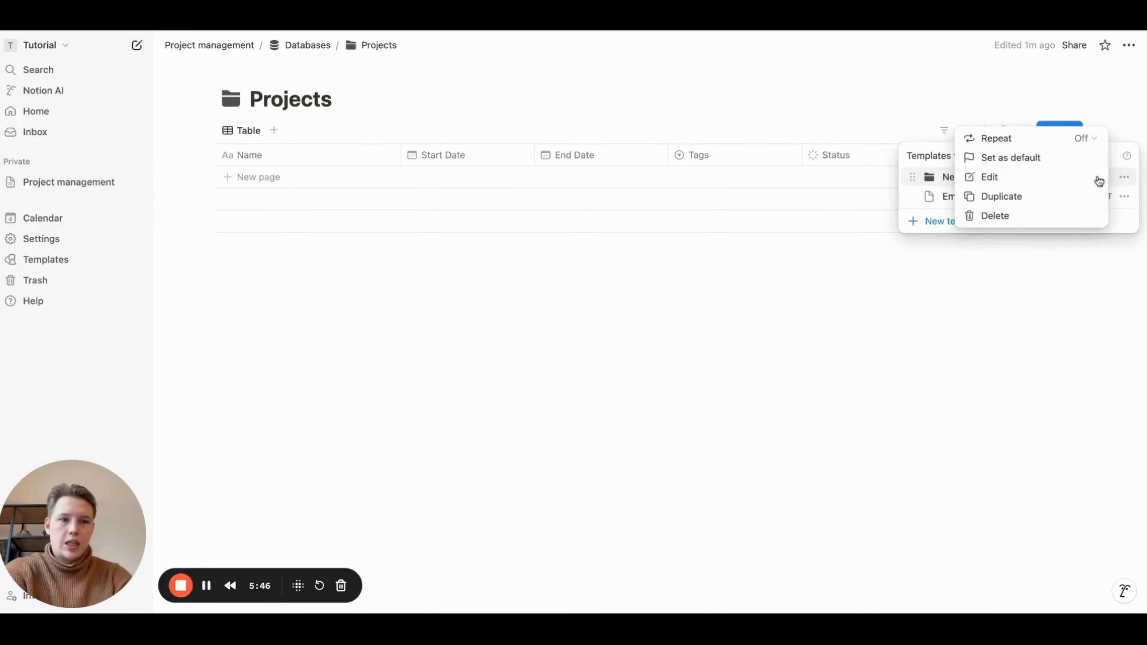
click(1031, 160)
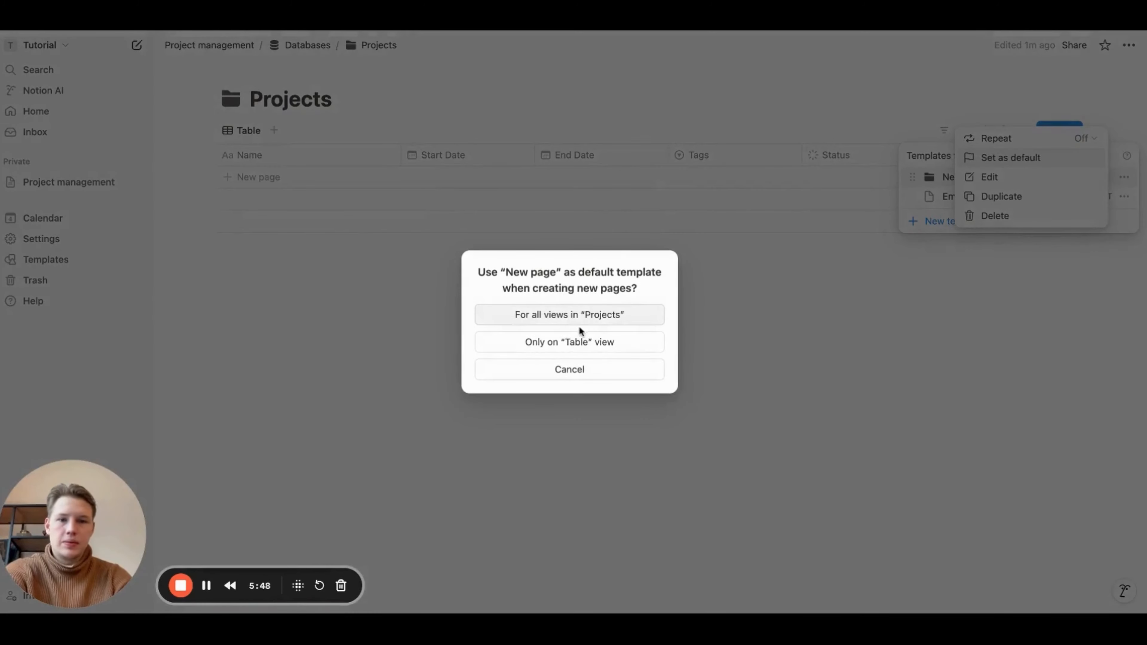
click(586, 323)
click(587, 324)
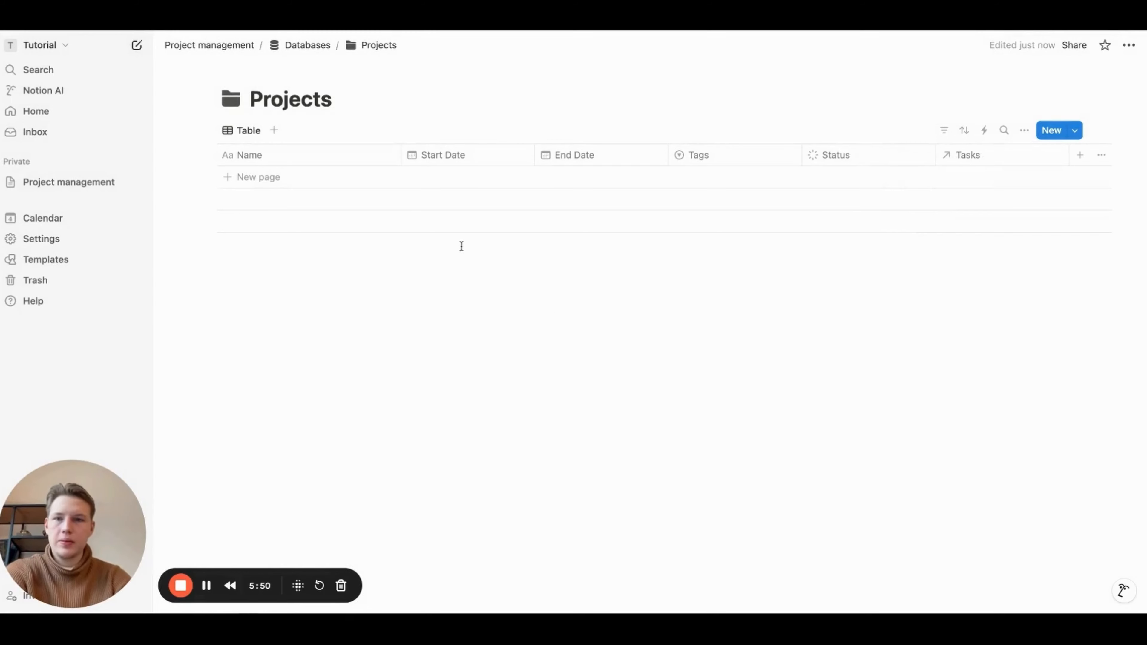
Add an empty line below the title of the Project management page and set the page to full width
click(221, 47)
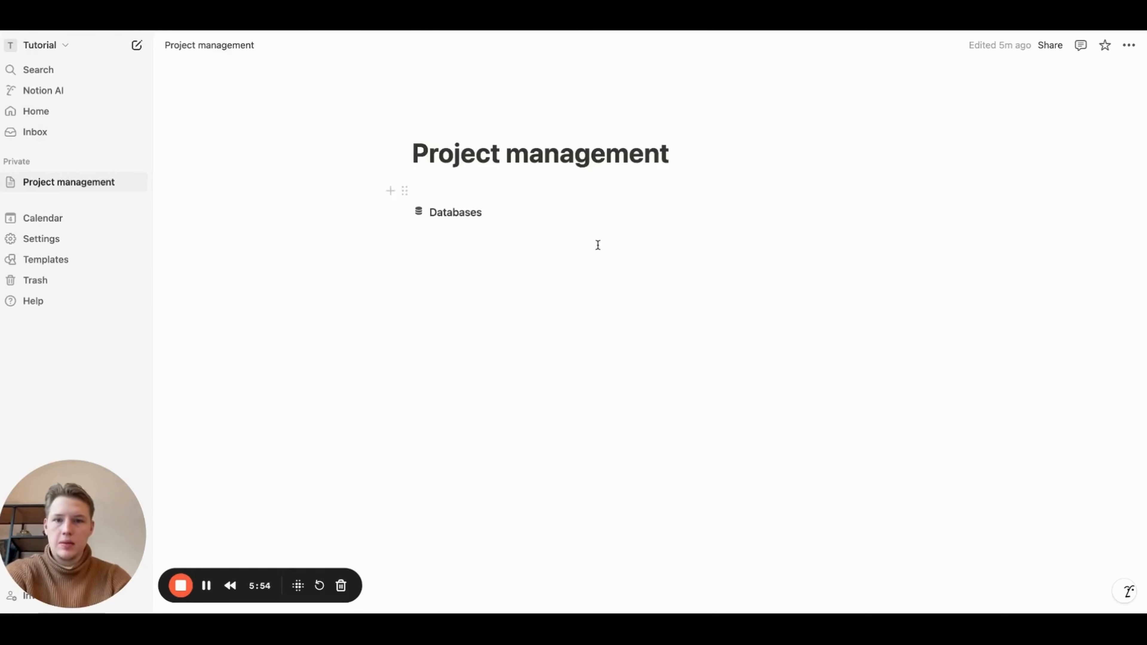
click(703, 156)
key(Return)
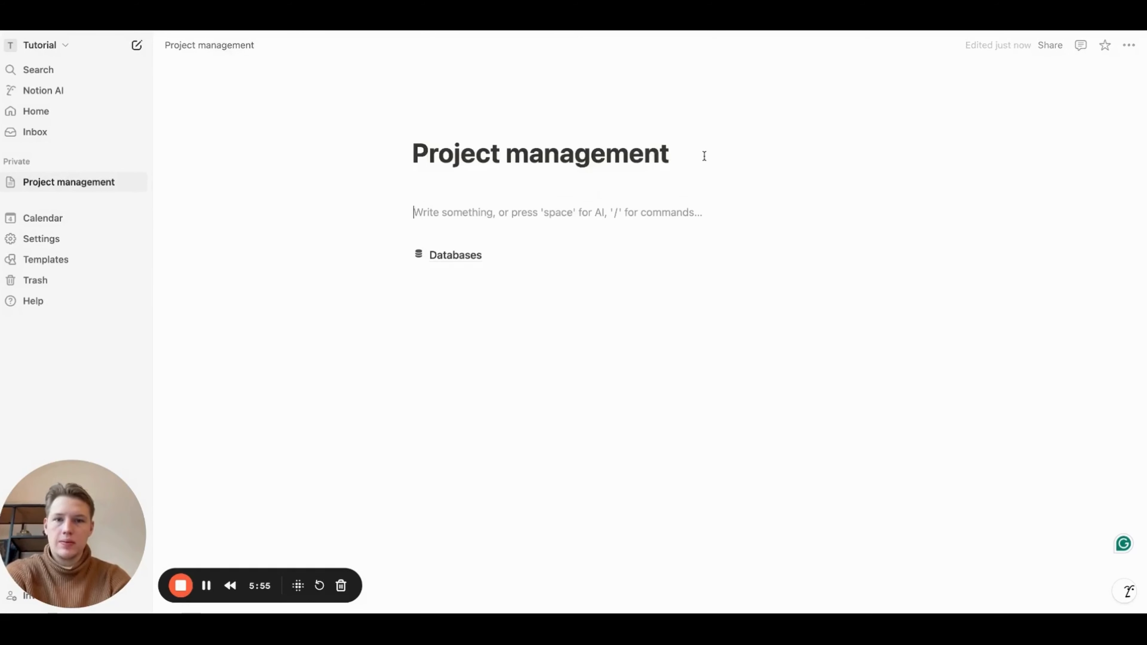
click(1128, 45)
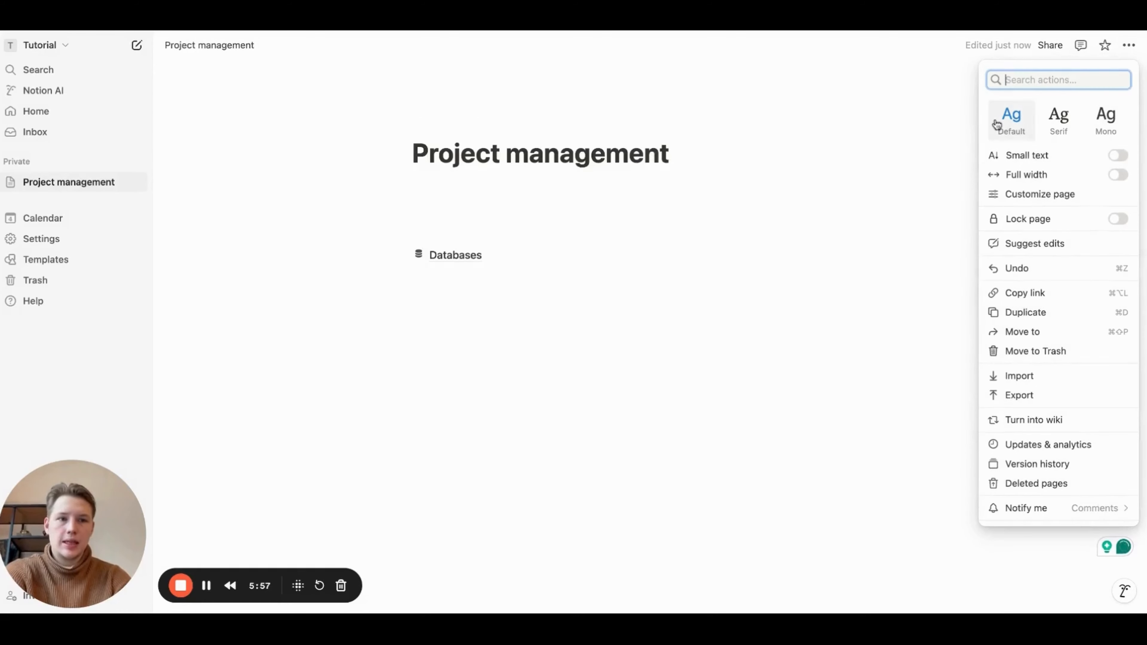
click(1117, 175)
Add a Heading 3 reading Tasks above the Databases link on the Project management page
click(597, 176)
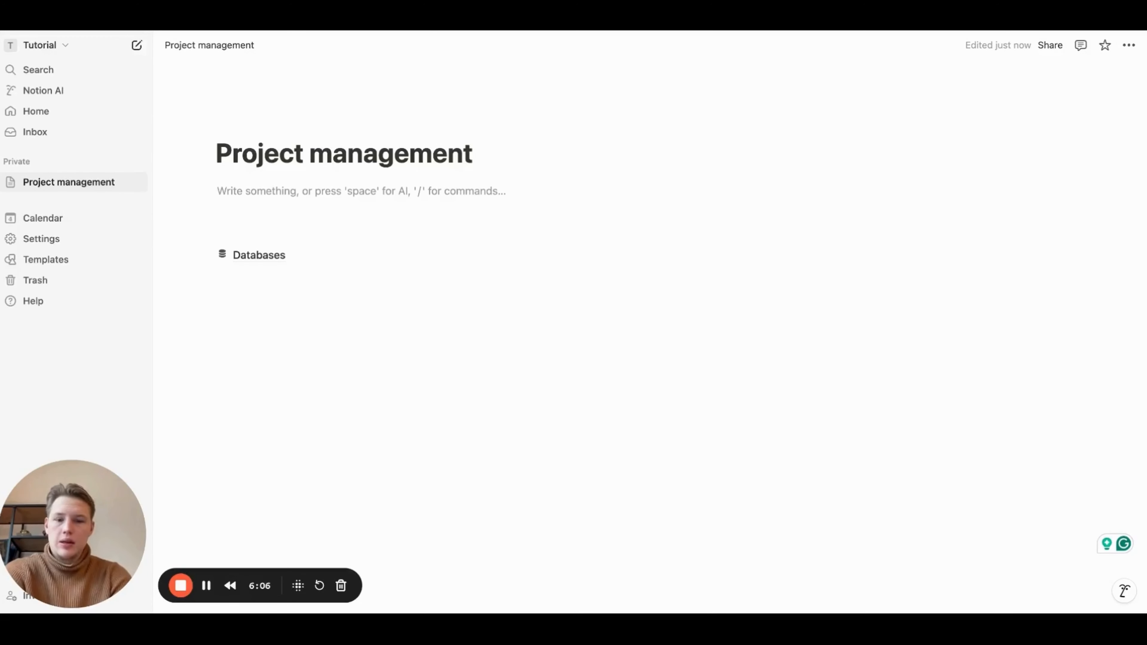
key(Return)
text(/)
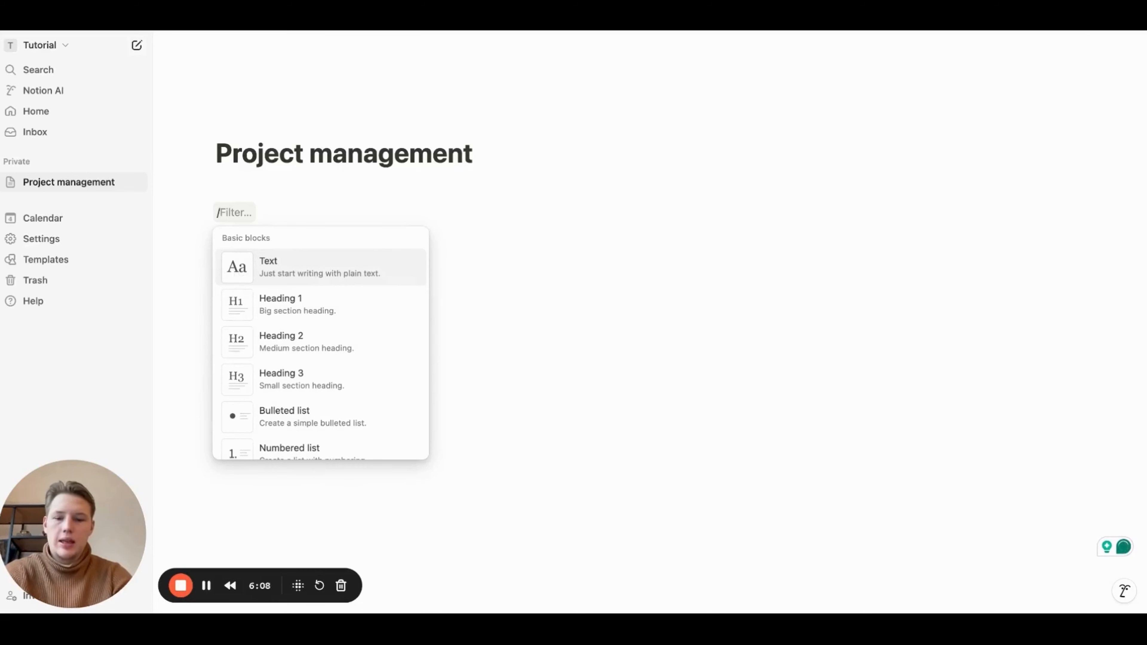
key(Down)
key(Down)
key(Return)
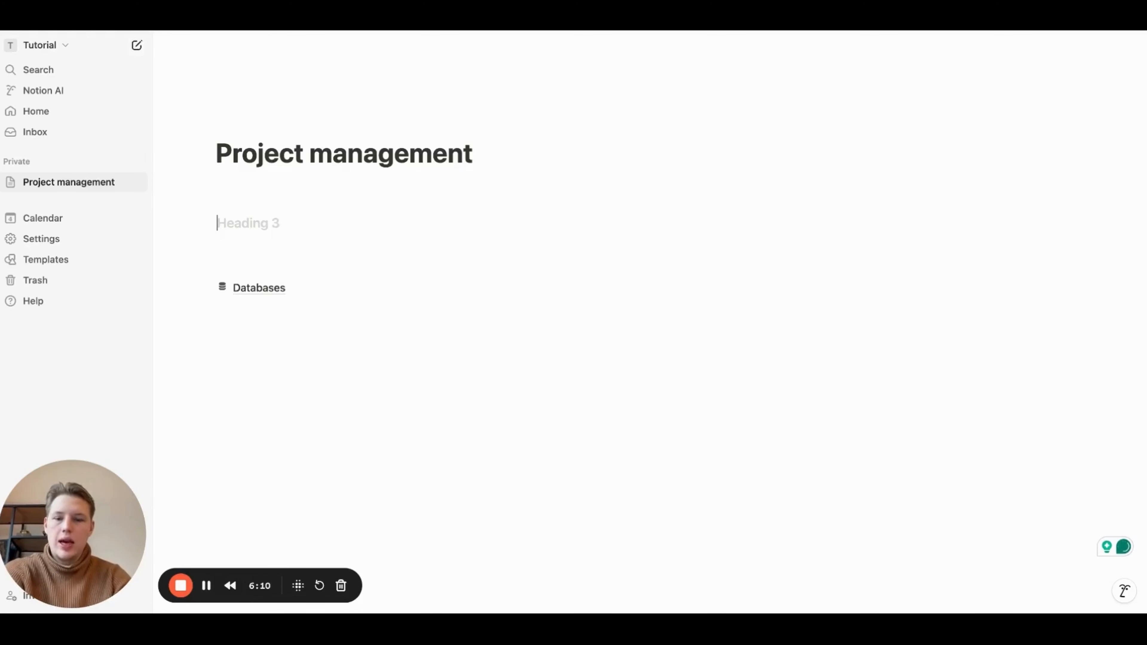
text(Tasks)
Insert a new table view of the existing Tasks database below the Tasks heading on the Project management page
key(Return)
text(/)
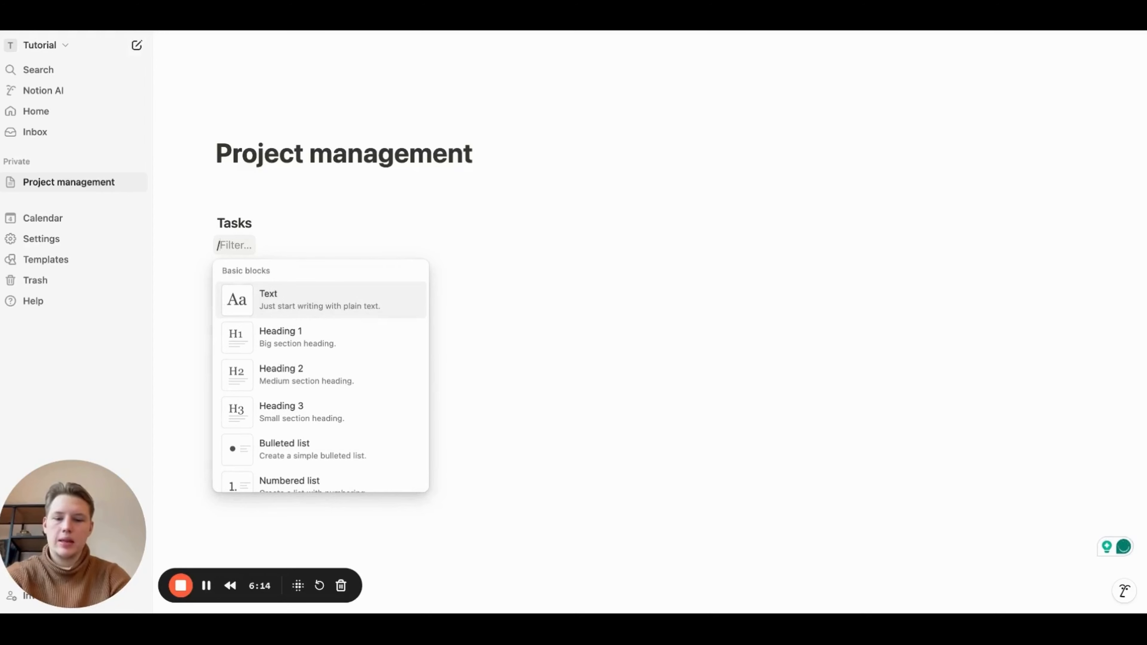
text(tab)
key(Down)
key(Return)
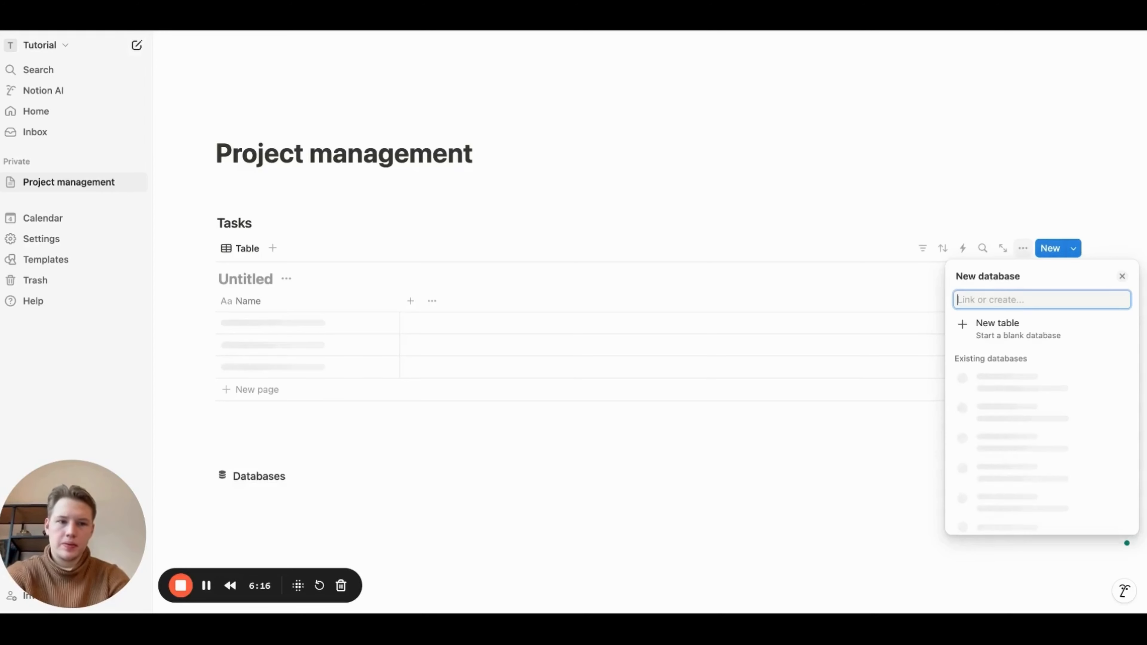
key(Down)
key(Down)
key(Return)
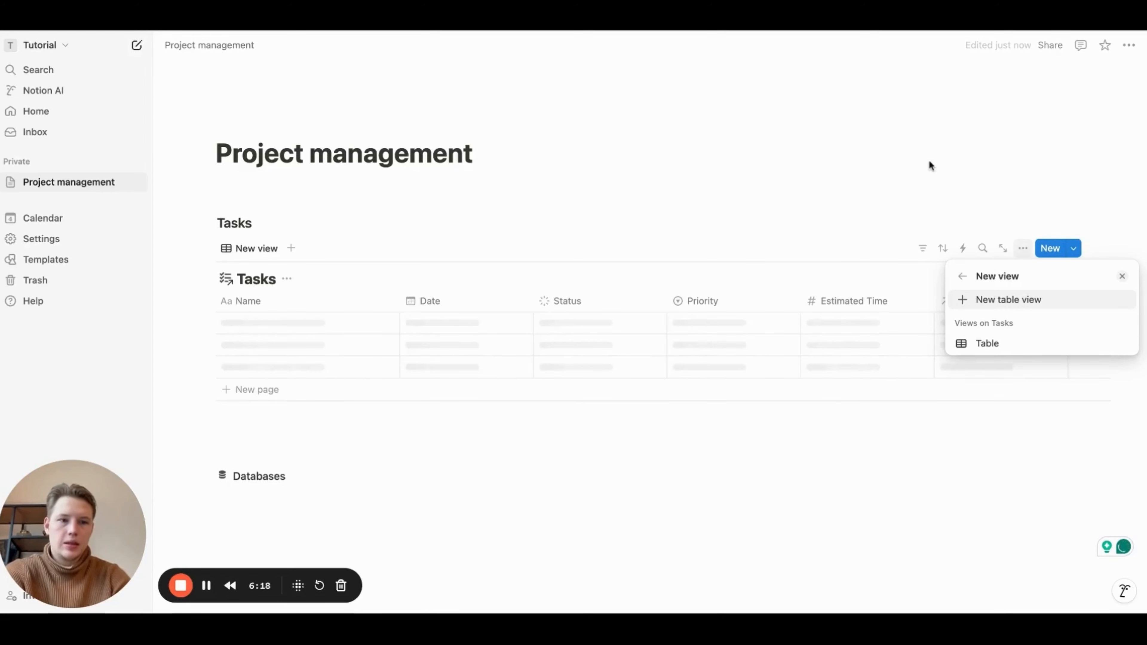
click(994, 301)
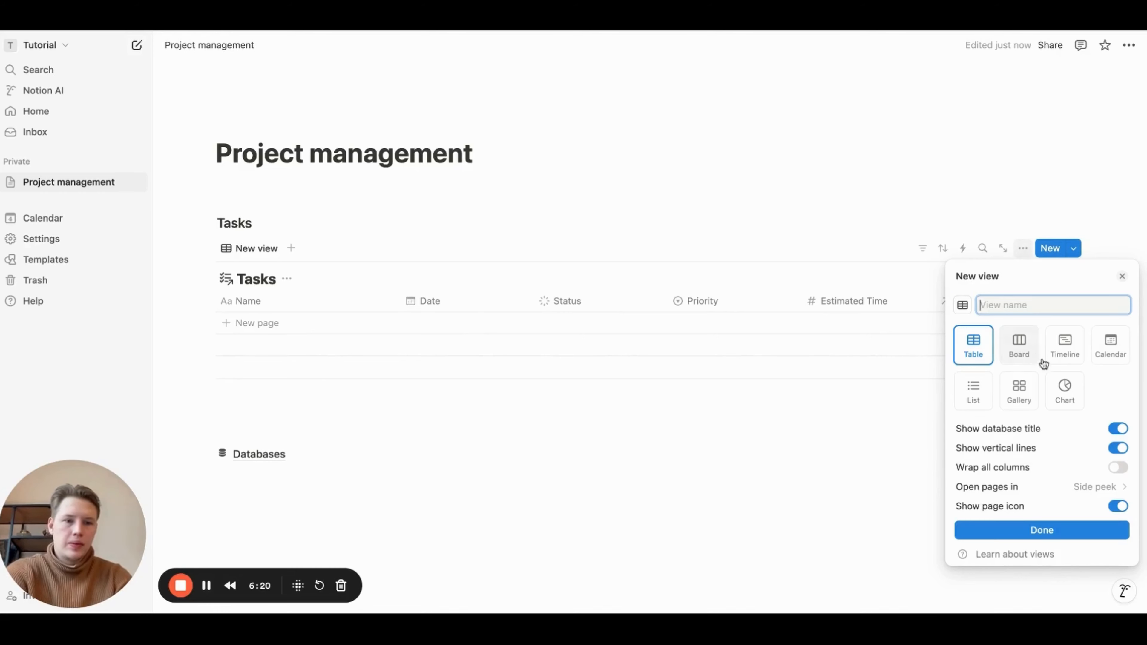
Hide the database title of the new Tasks table view and name the view Today's agenda
click(1119, 429)
click(998, 307)
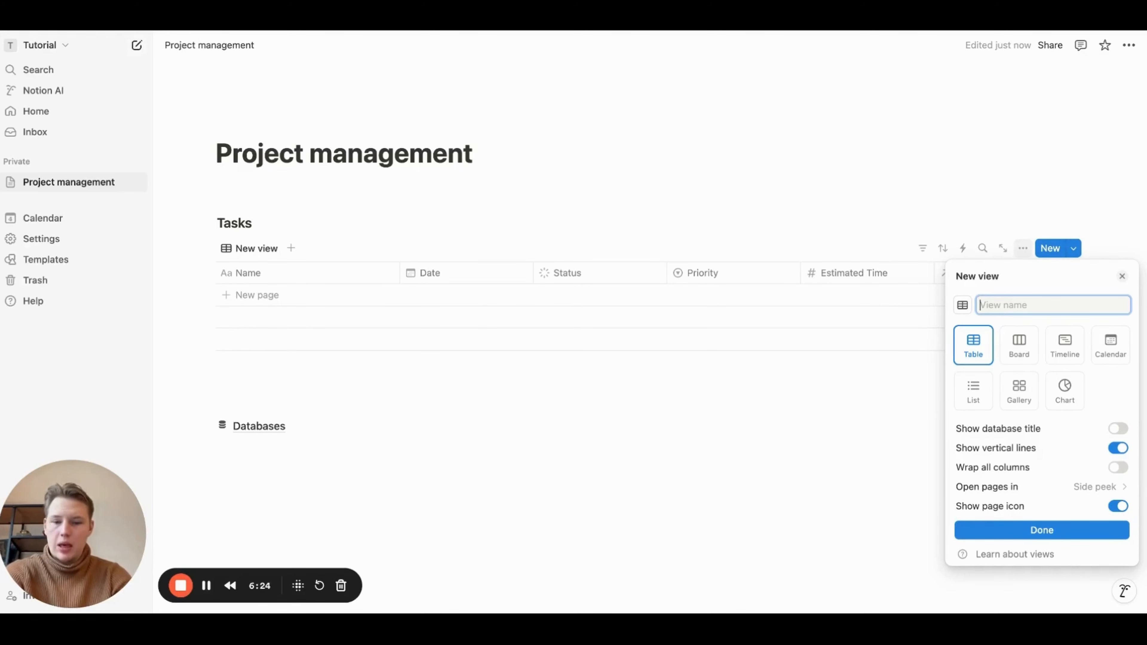
text(Today's agenda)
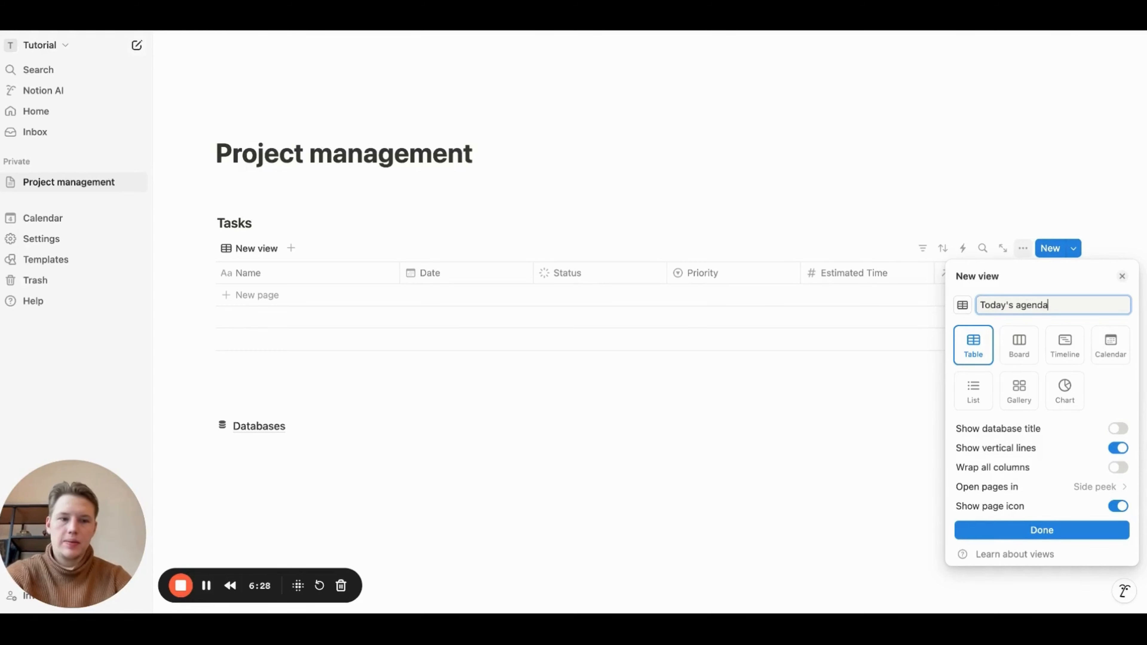
key(Return)
Filter the Today's agenda view by Date, relative to today, set to This day
click(1047, 386)
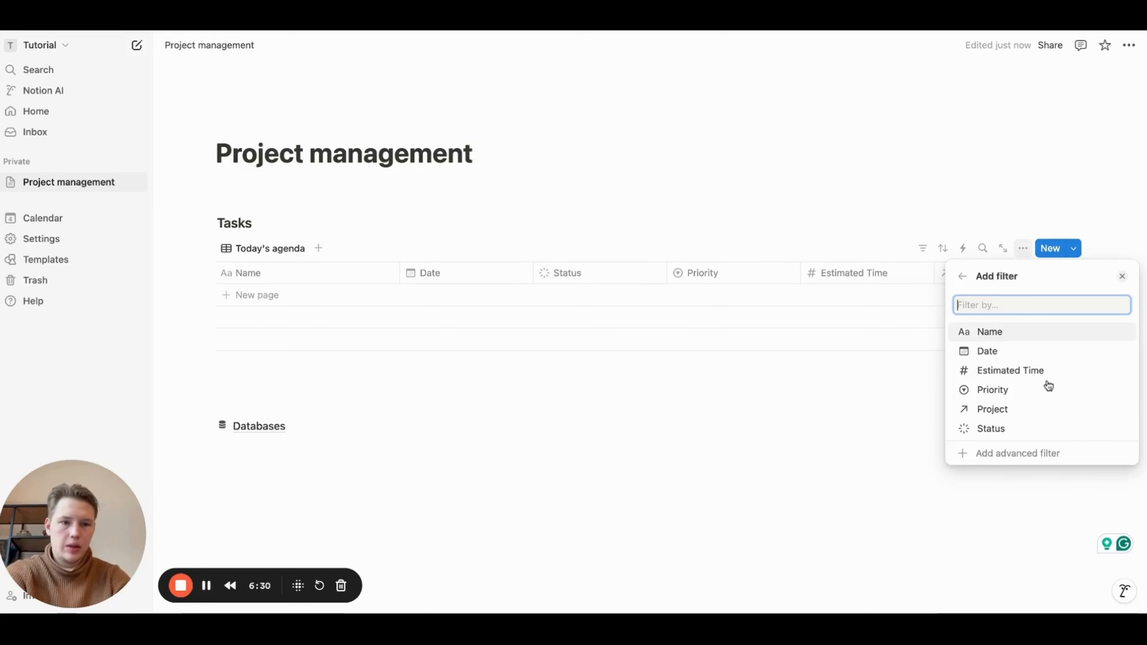
click(1009, 349)
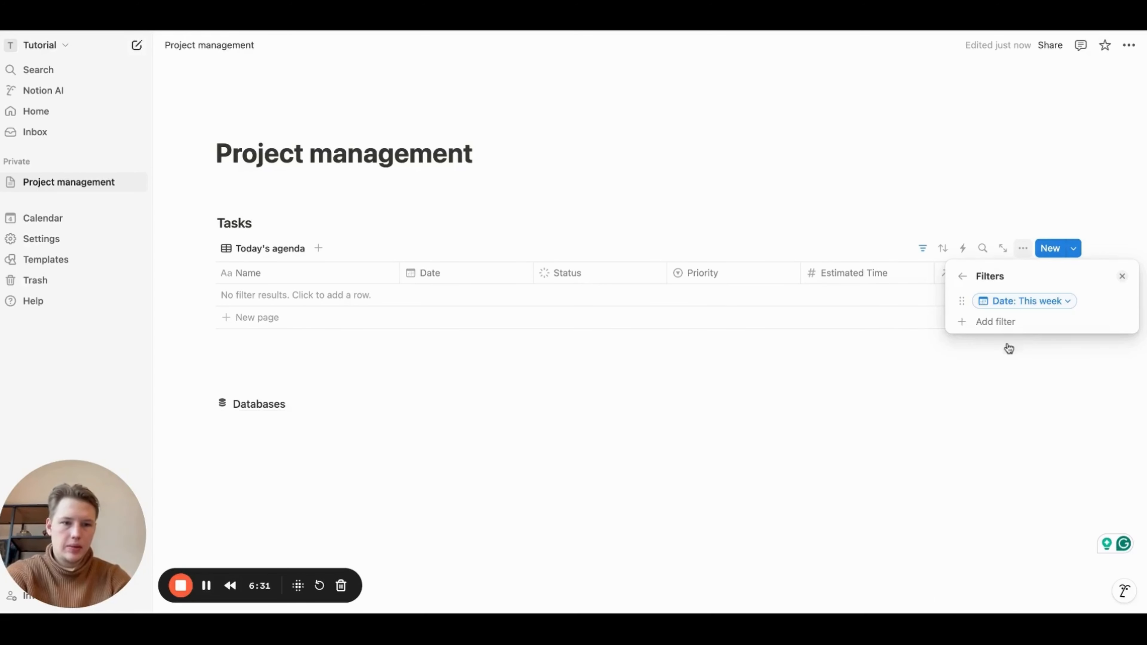
click(1057, 302)
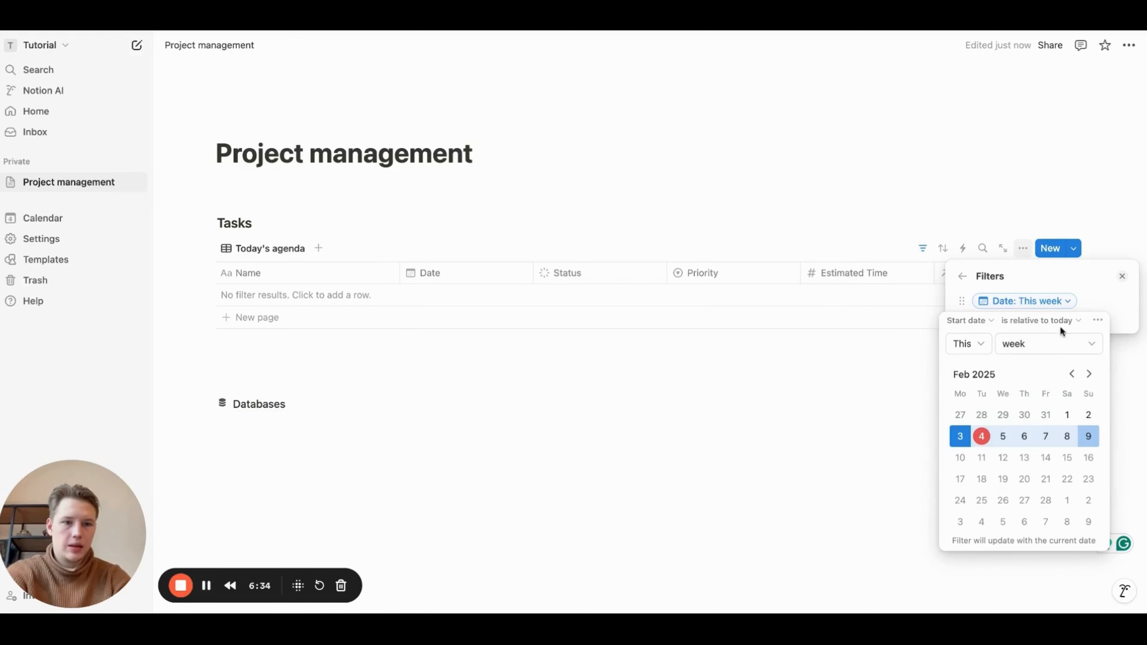
click(1041, 346)
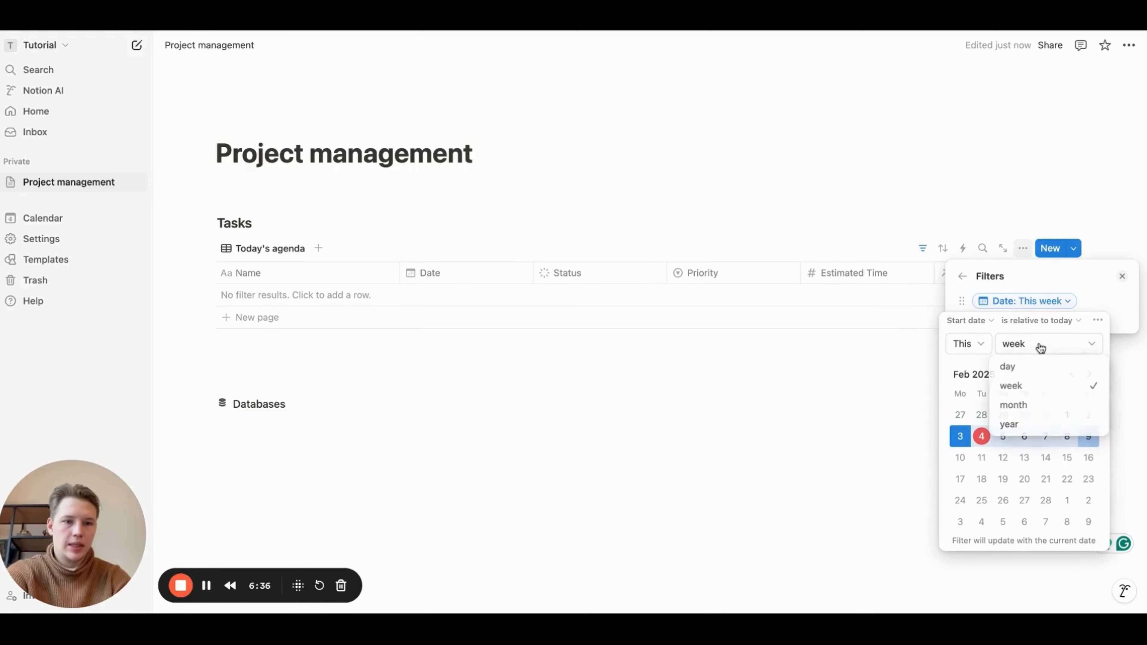
click(1031, 370)
click(687, 358)
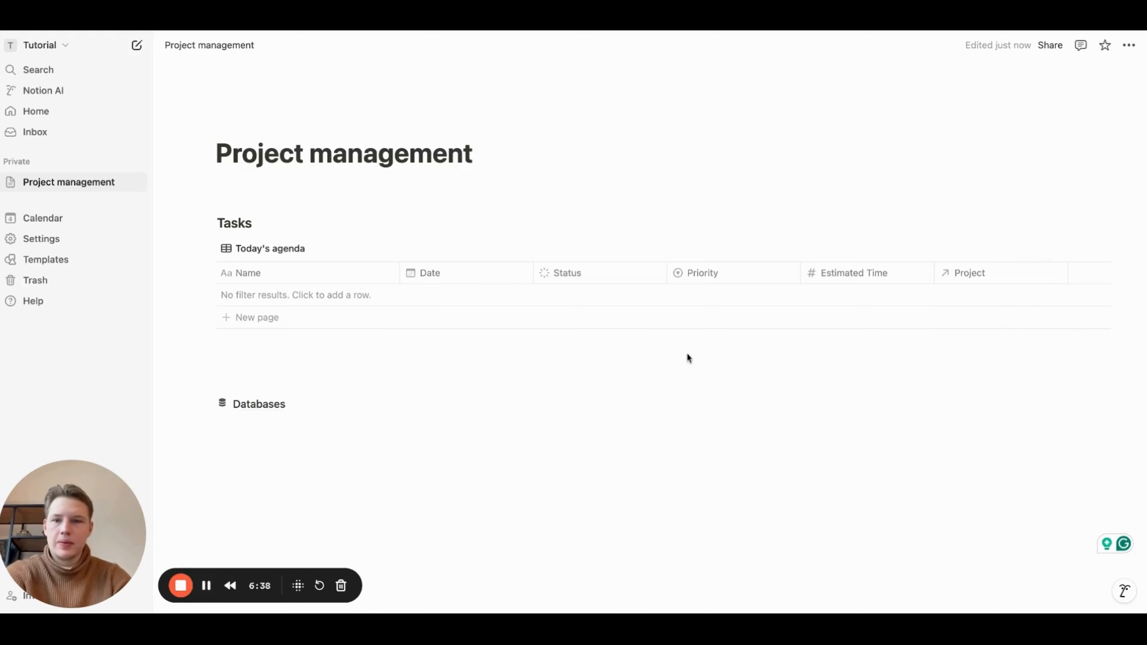
Duplicate the Today's agenda view and name the copy All
click(288, 249)
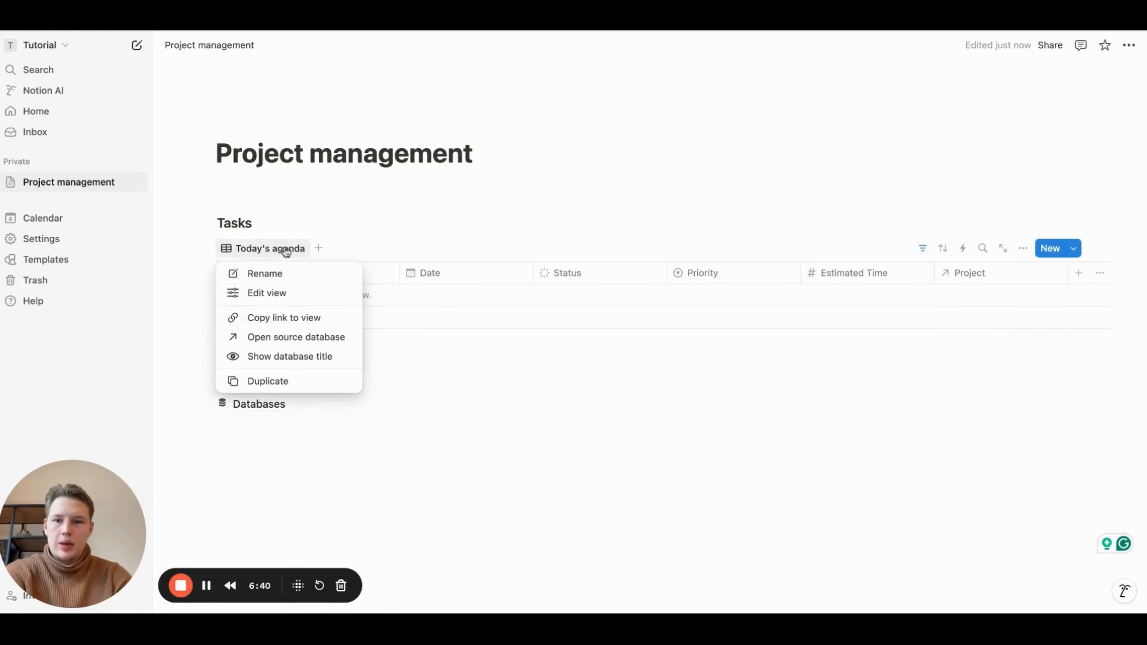
click(280, 383)
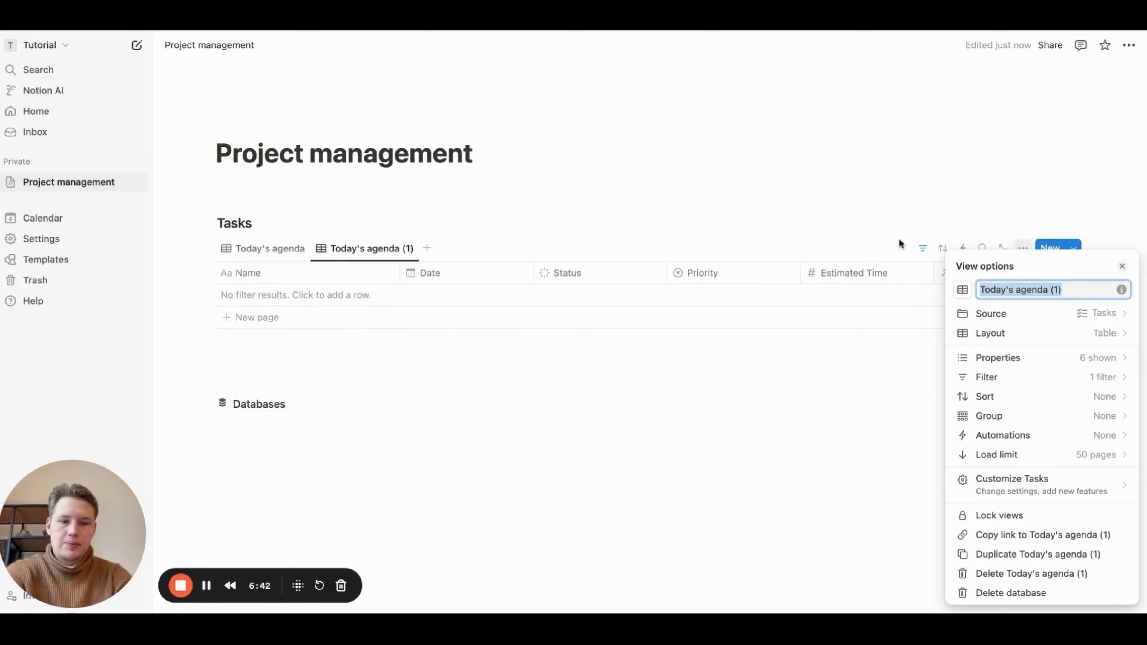
text(All)
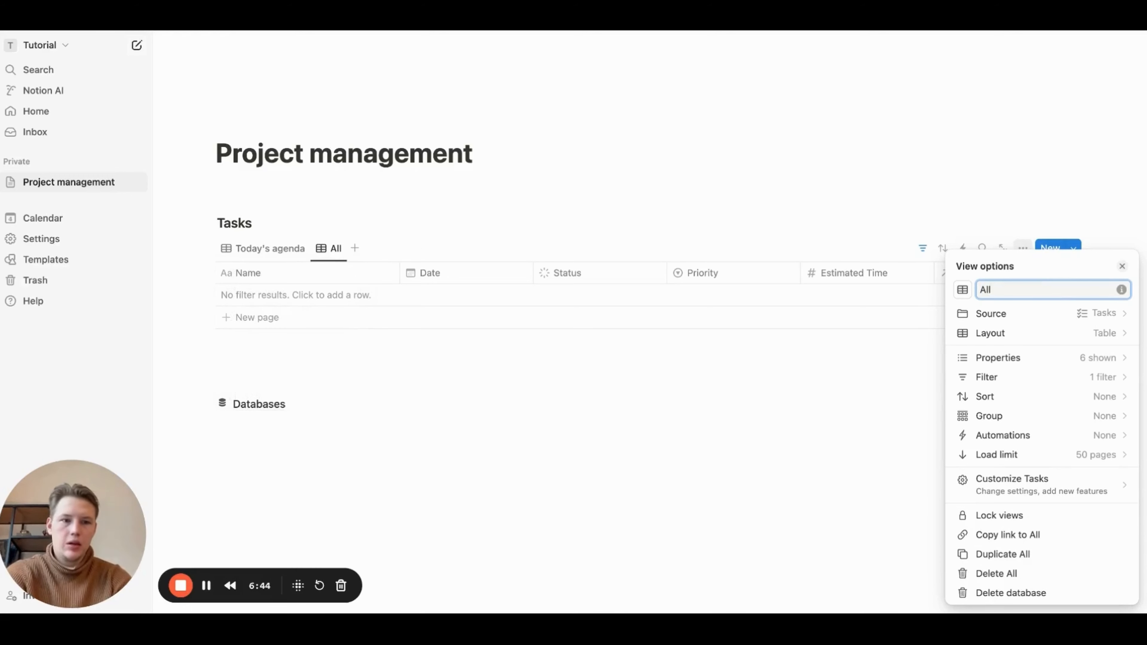
Delete the Date filter from the All view
click(1101, 377)
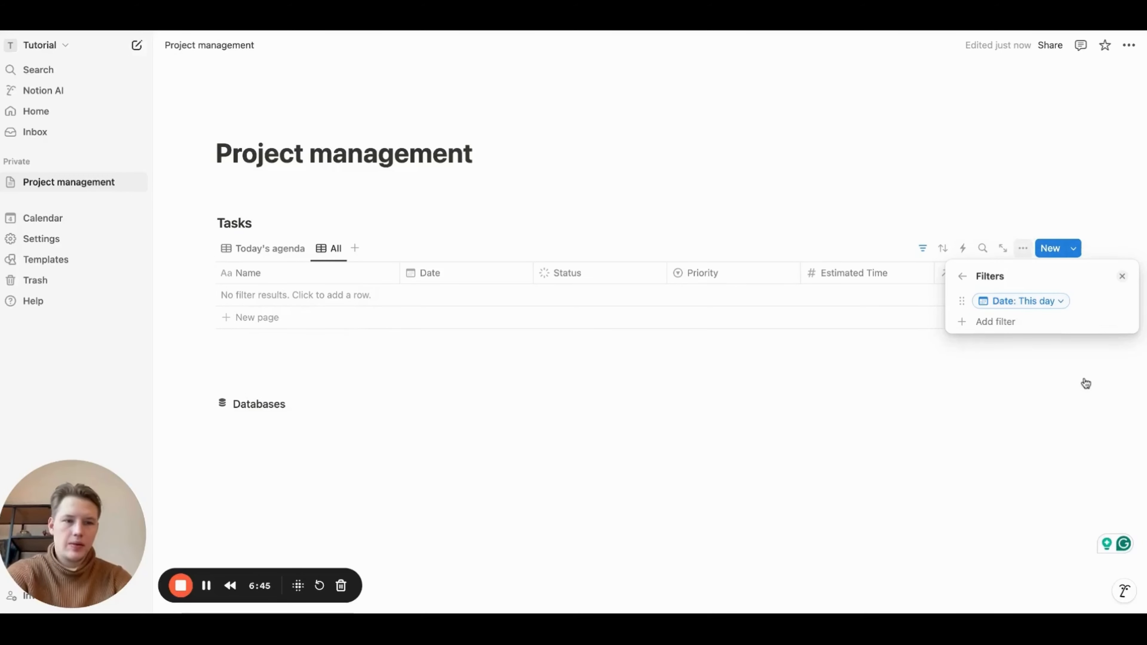
click(1063, 308)
click(1094, 322)
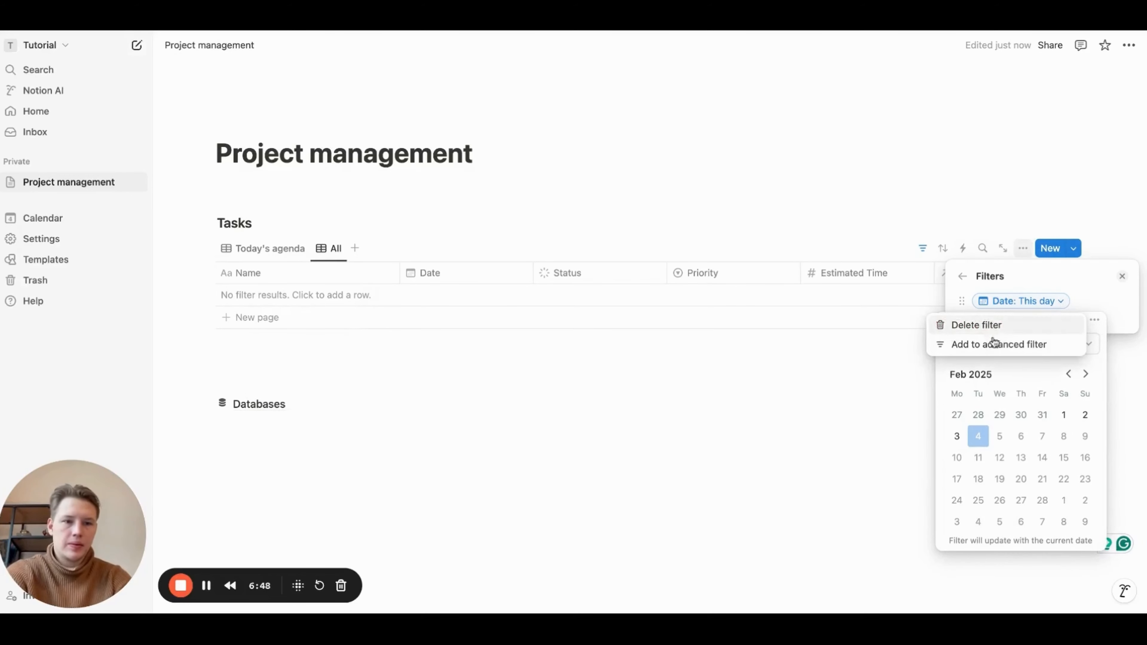
click(1002, 325)
click(449, 390)
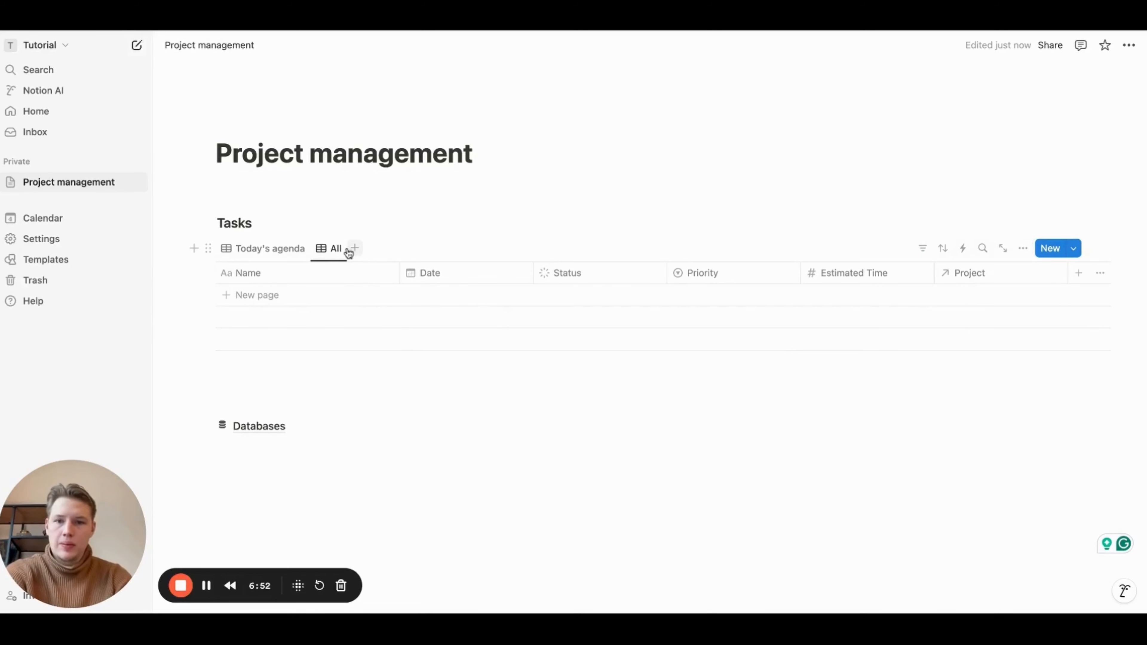
Duplicate the All view and group the copy by Project
click(358, 249)
click(334, 249)
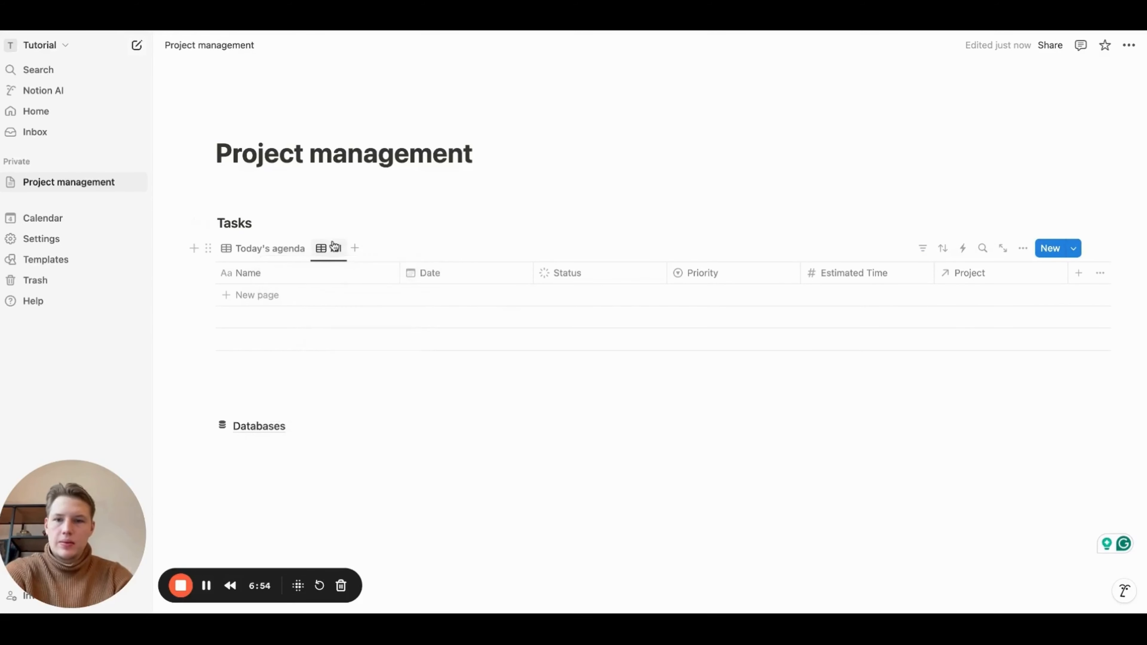
click(335, 248)
click(370, 382)
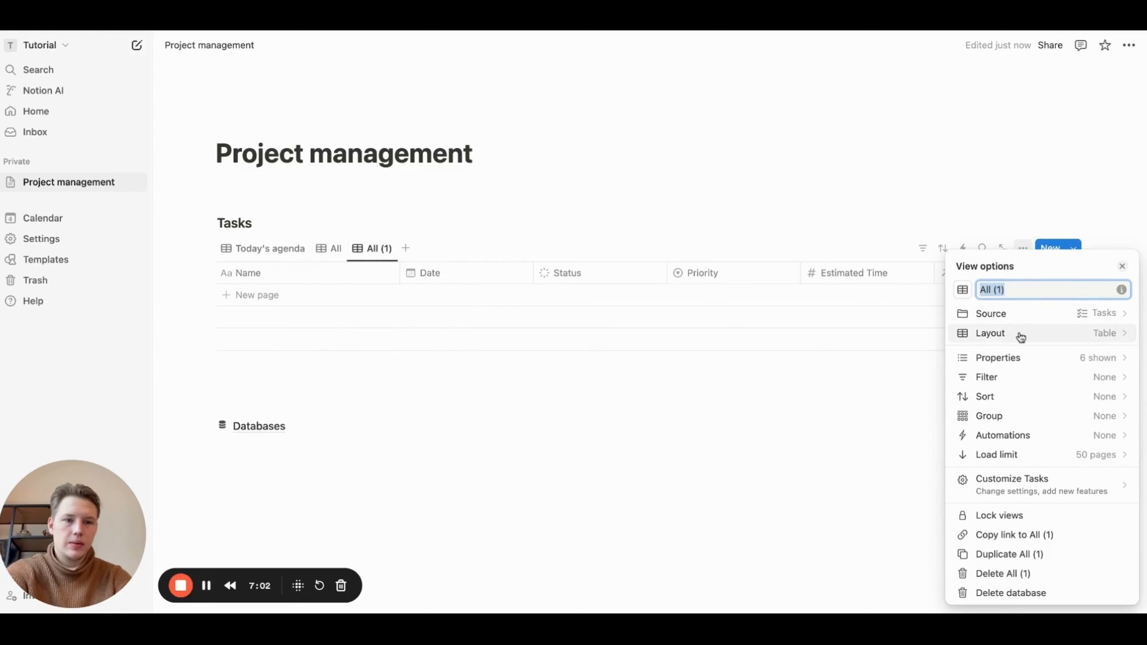
click(1031, 419)
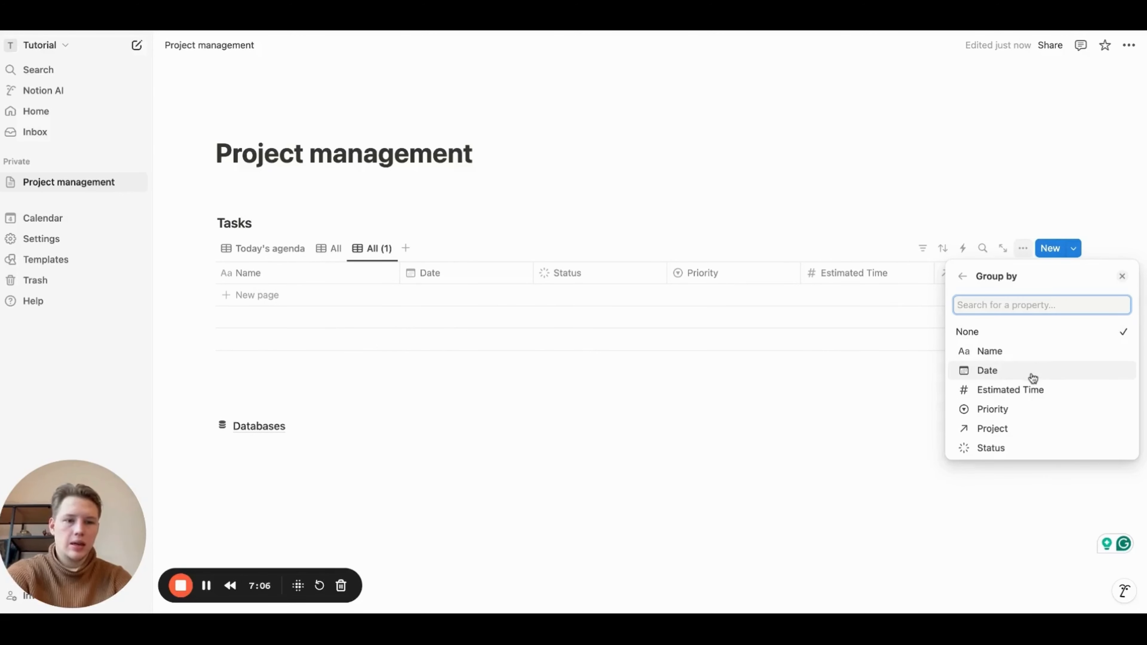
click(997, 429)
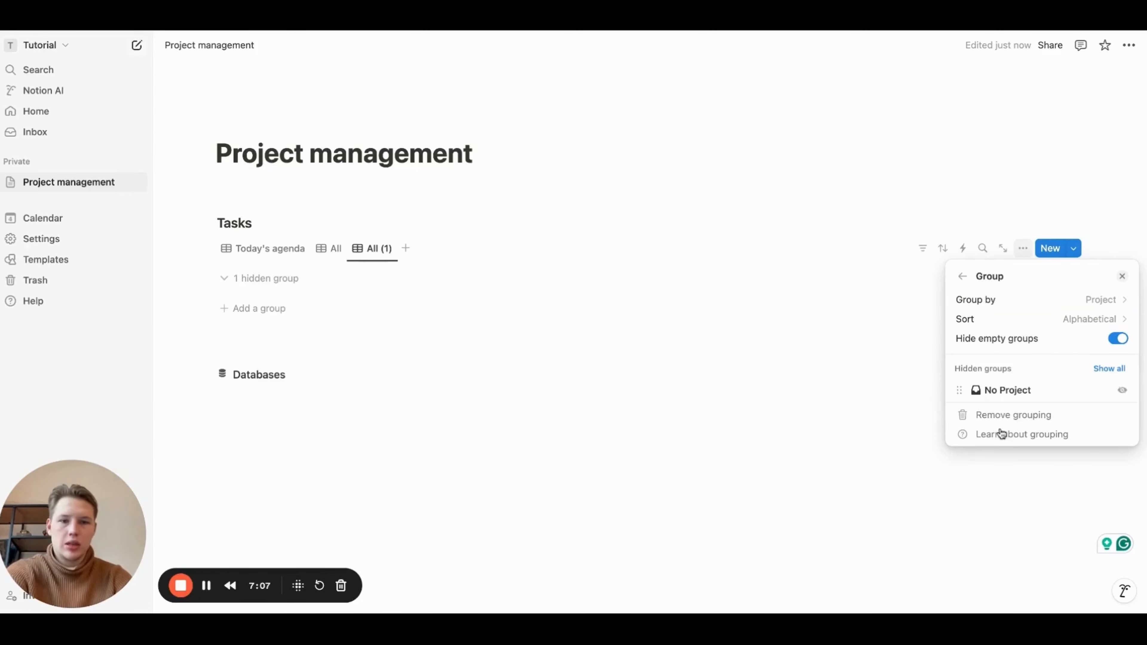
Rename the view grouped by Project as By project
click(964, 278)
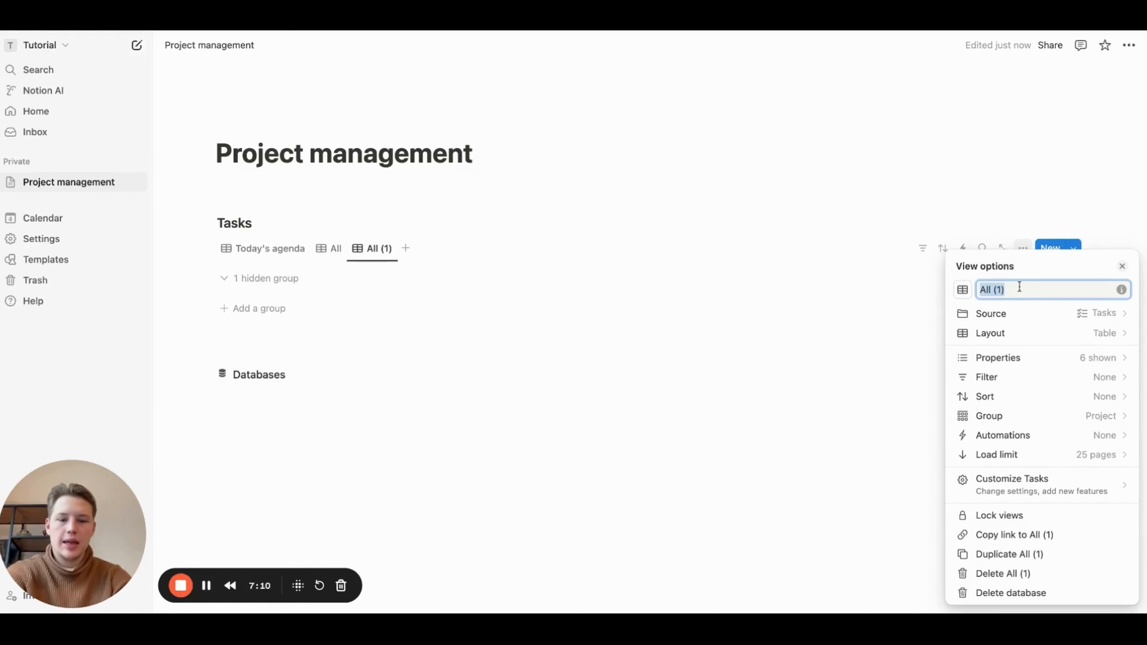
text(By project)
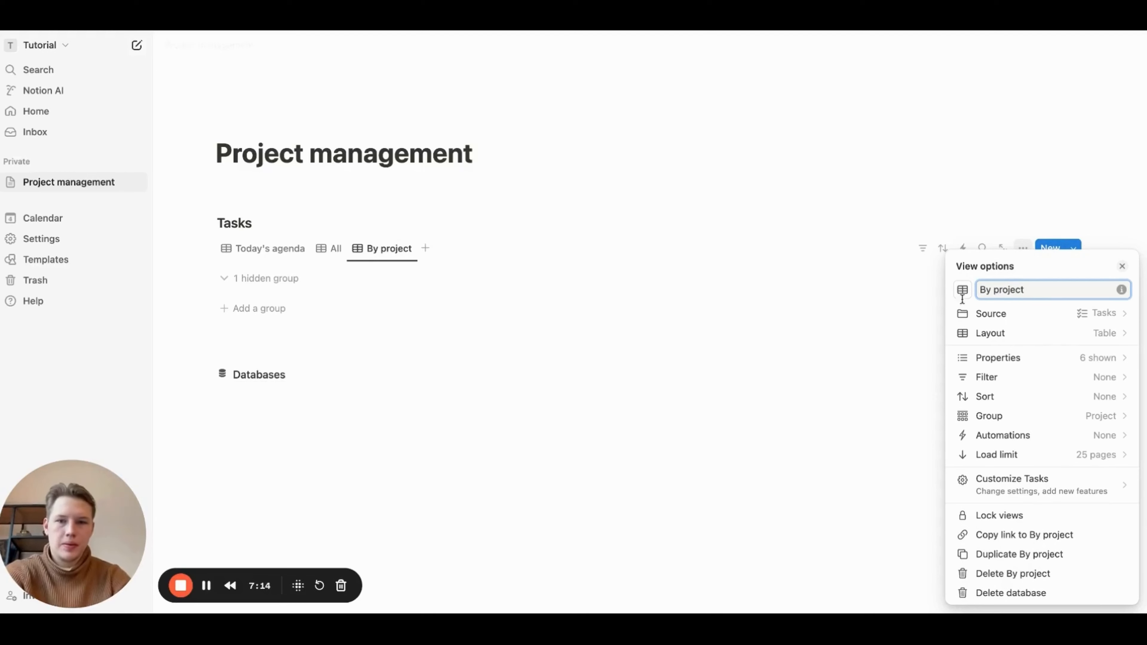
click(351, 317)
Insert a calendar view of the existing Tasks database below the Tasks table, with its database title hidden
click(281, 334)
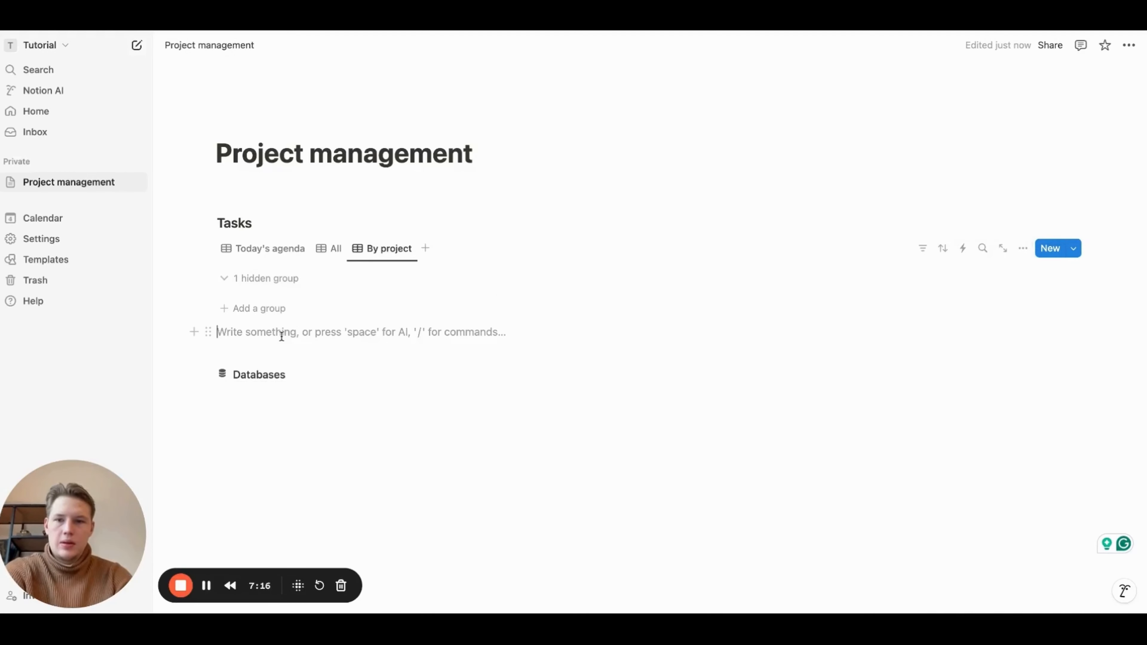
key(Return)
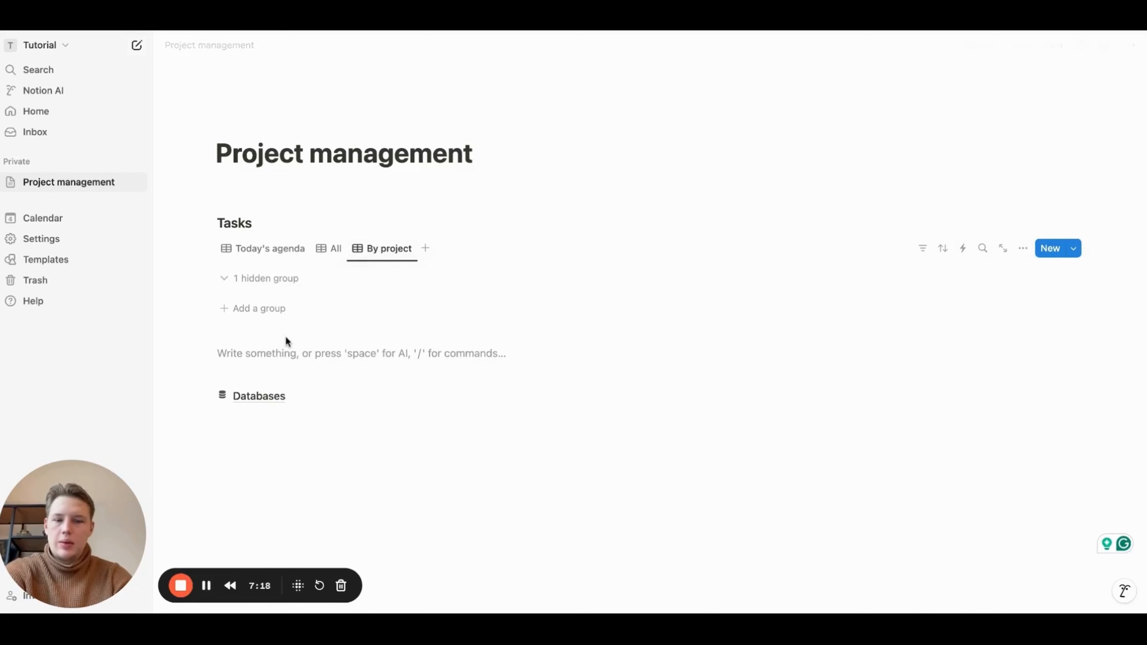
key(BackSpace)
text(/ca)
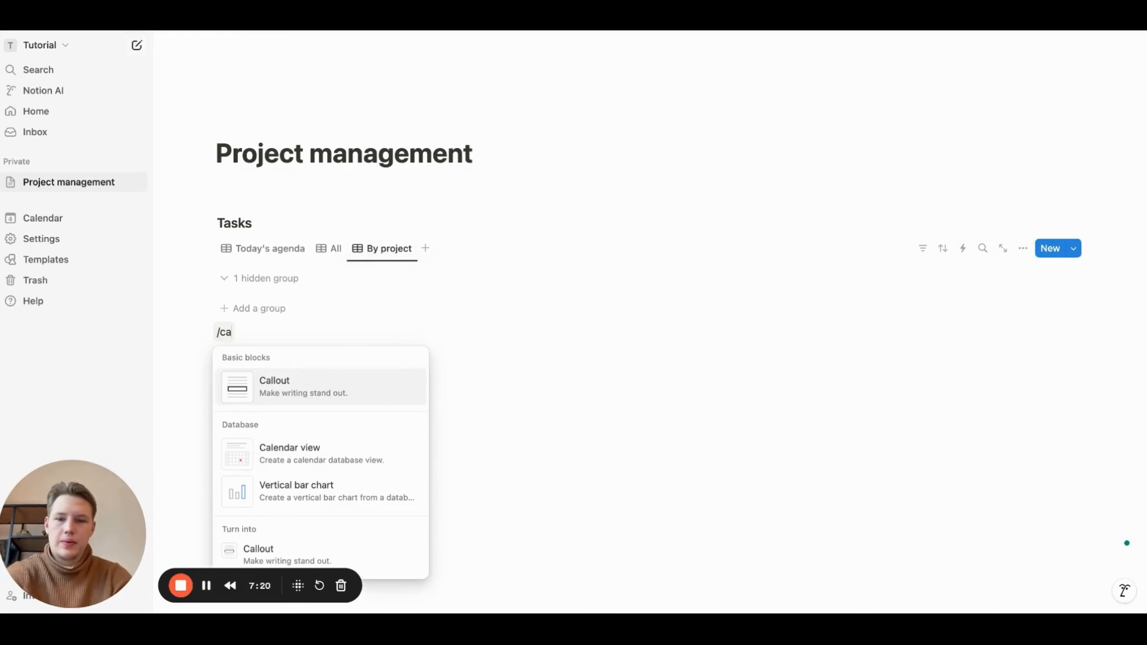
key(Down)
key(Return)
key(Down)
key(Down)
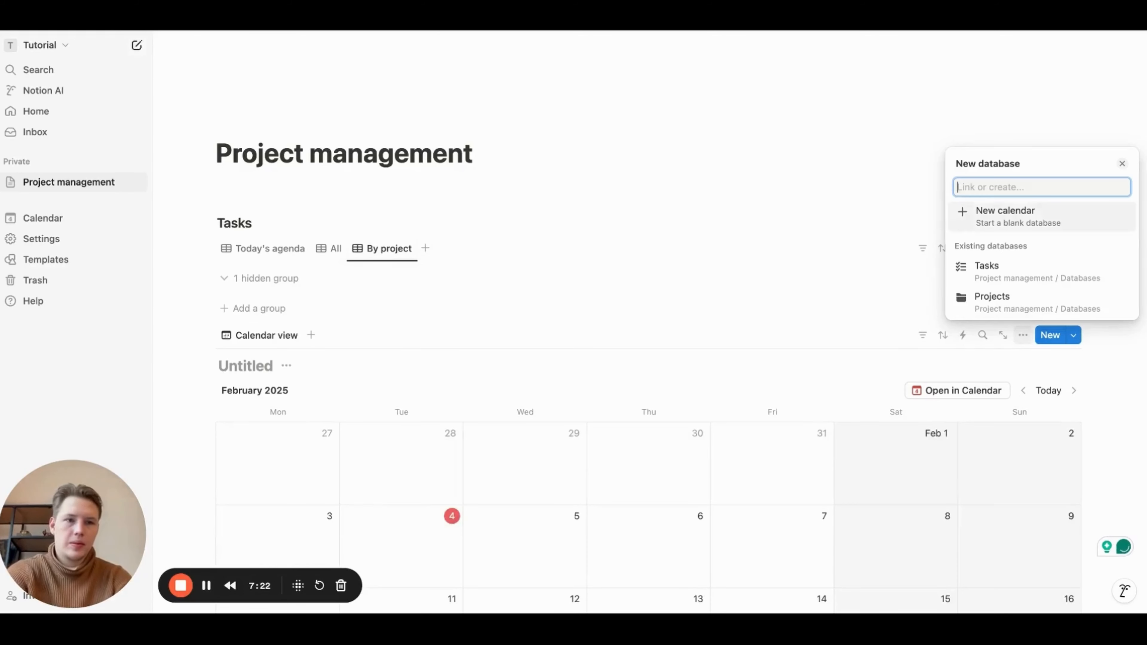
key(Return)
key(Return)
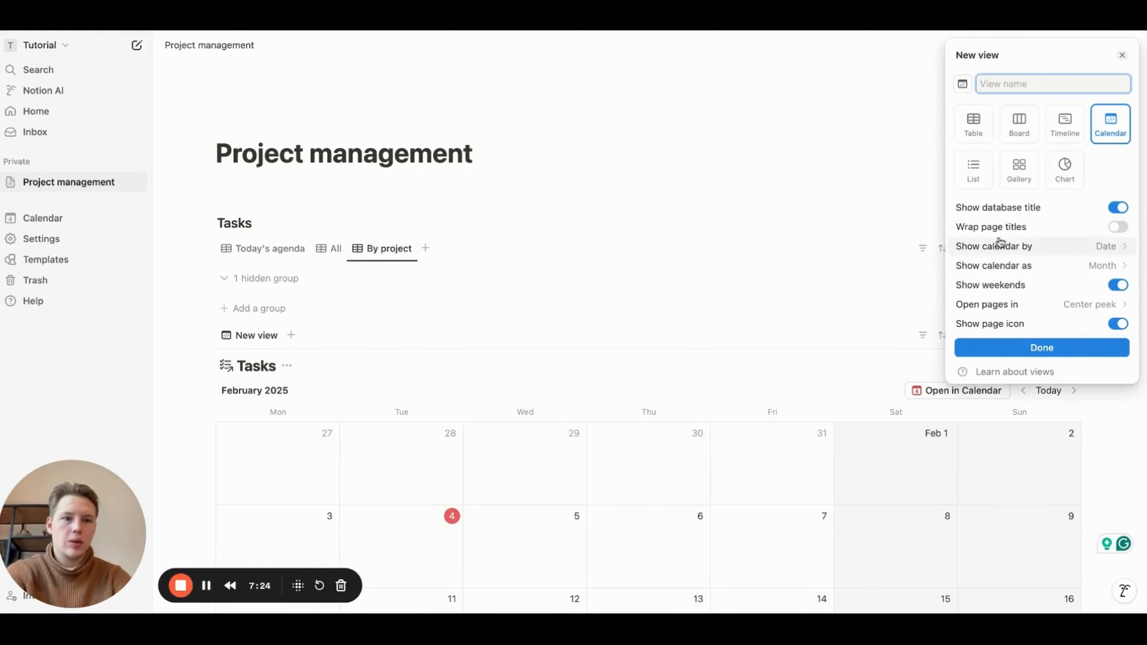
click(1118, 207)
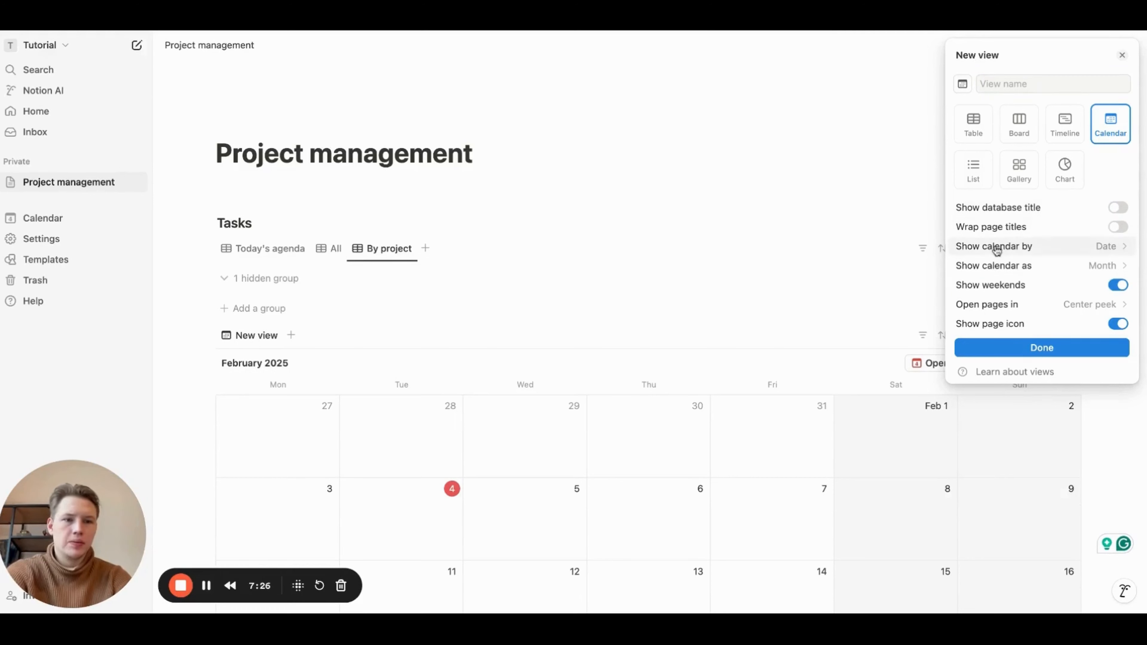
click(1048, 349)
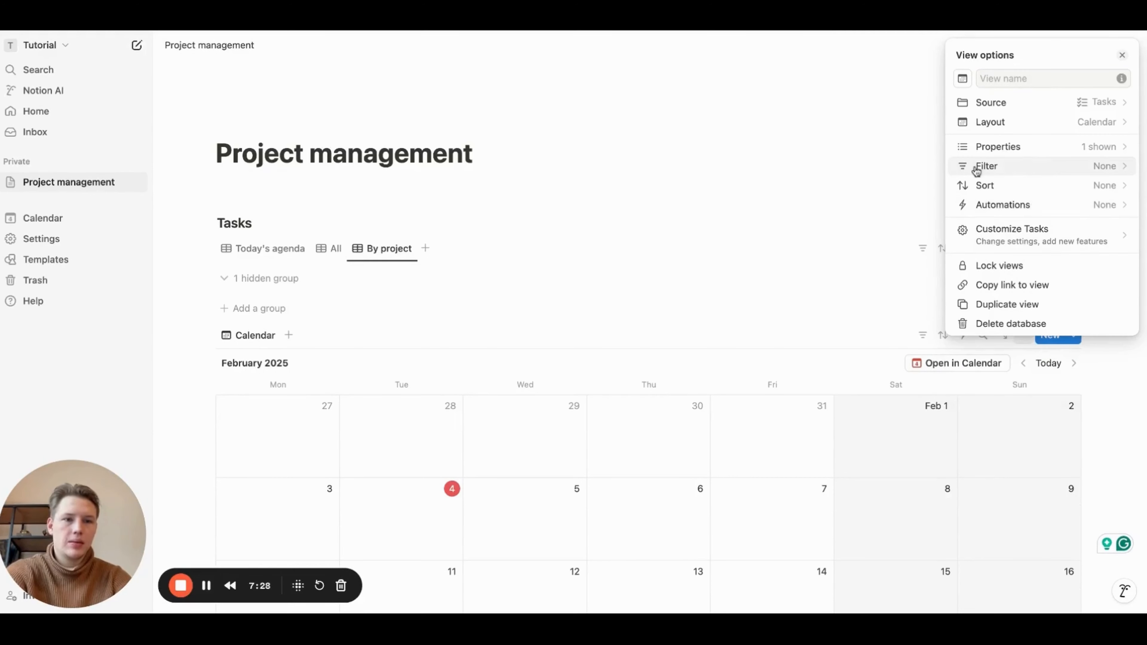
Show the Status, Priority, Project and Estimated Time properties in the Tasks calendar view
click(1046, 152)
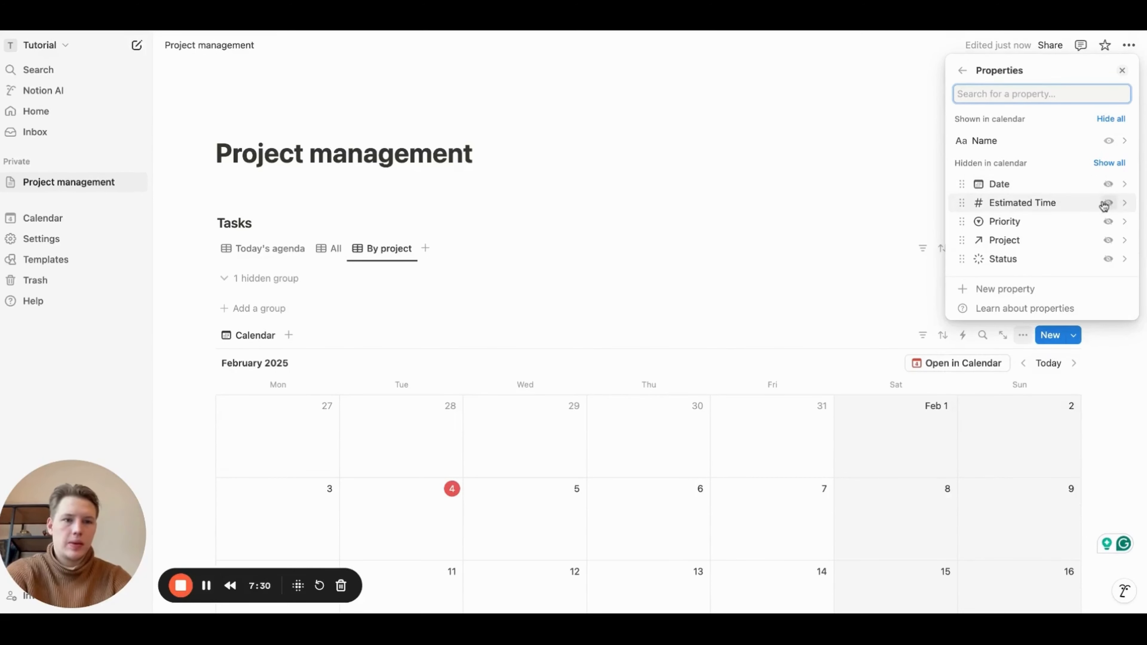
click(1110, 261)
click(1109, 241)
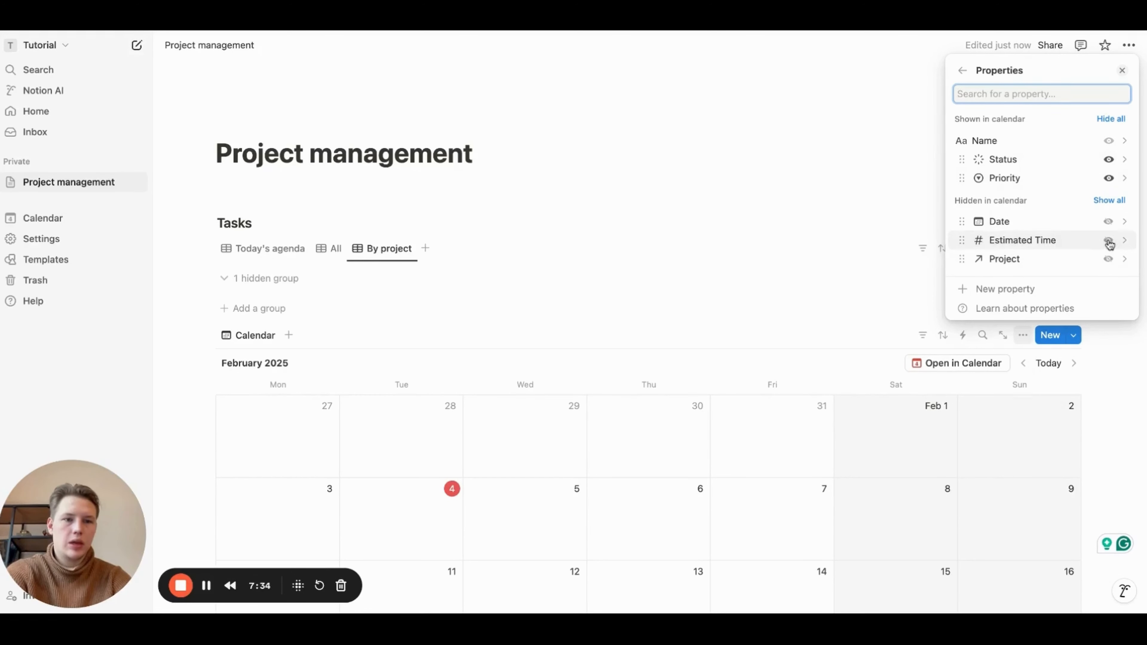
click(1108, 260)
click(1109, 261)
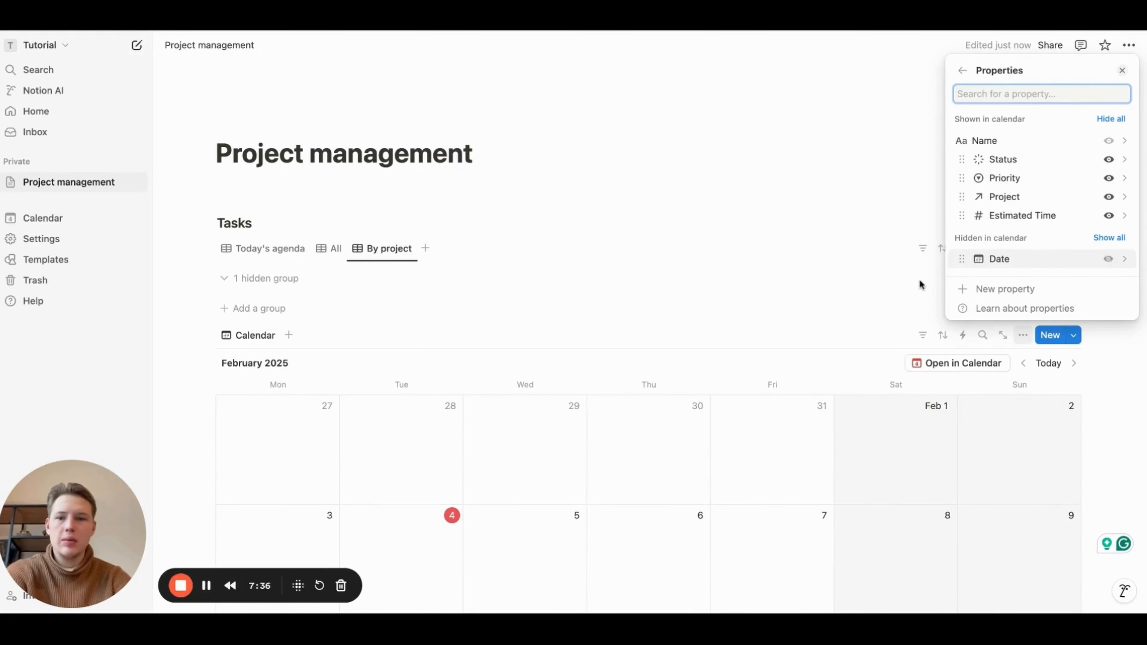
click(844, 276)
Add a task named New task from the Today's agenda view and set its priority to medium
scroll(714, 274, down, 2)
click(285, 197)
scroll(292, 199, down, 2)
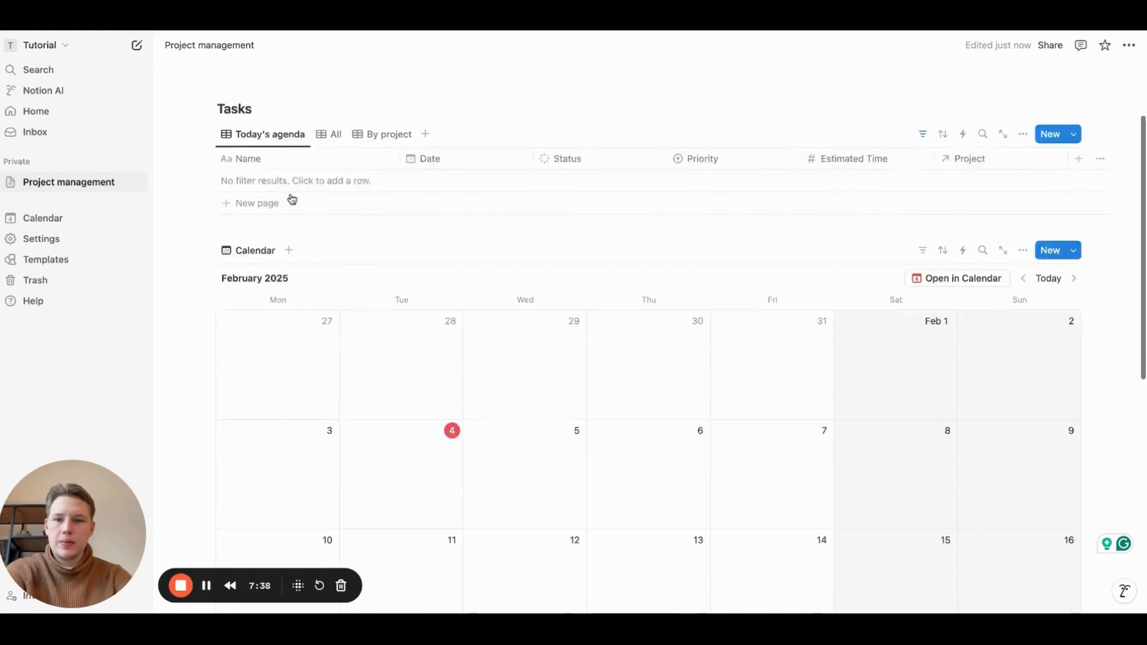
scroll(292, 199, down, 5)
scroll(289, 197, up, 1)
scroll(428, 263, up, 5)
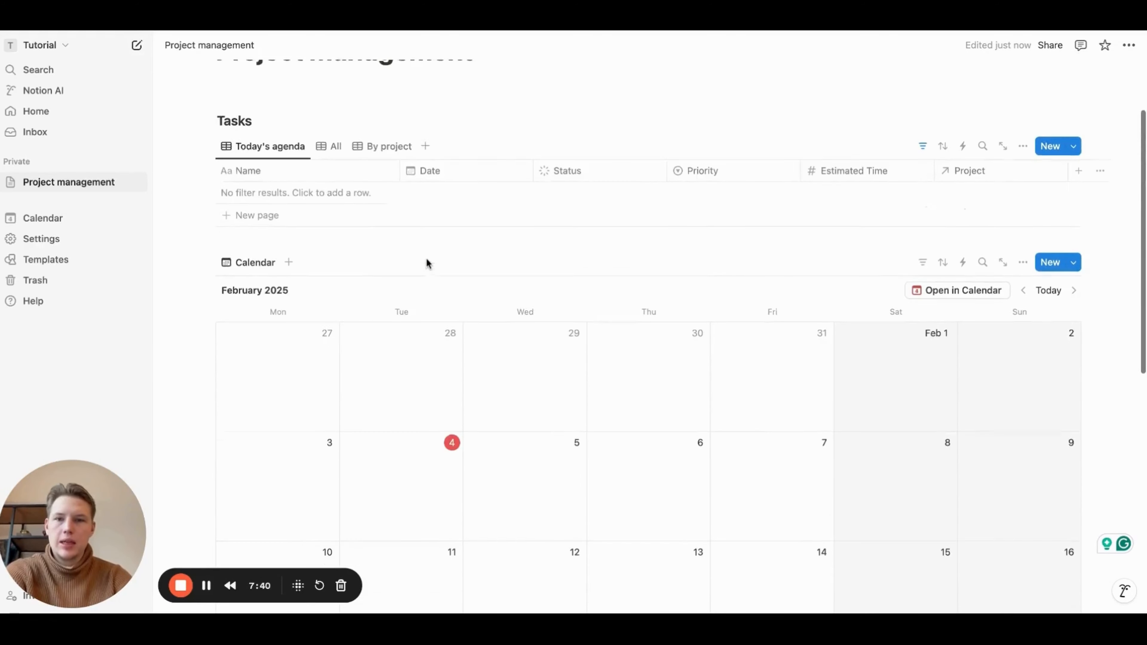
click(1051, 158)
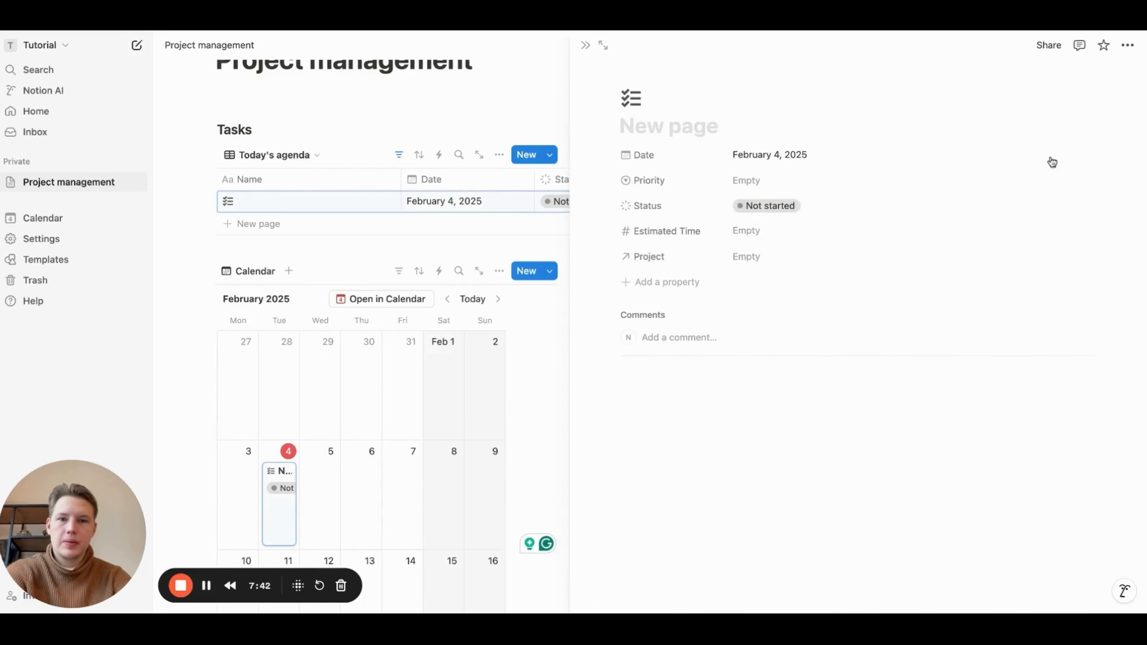
text(New task)
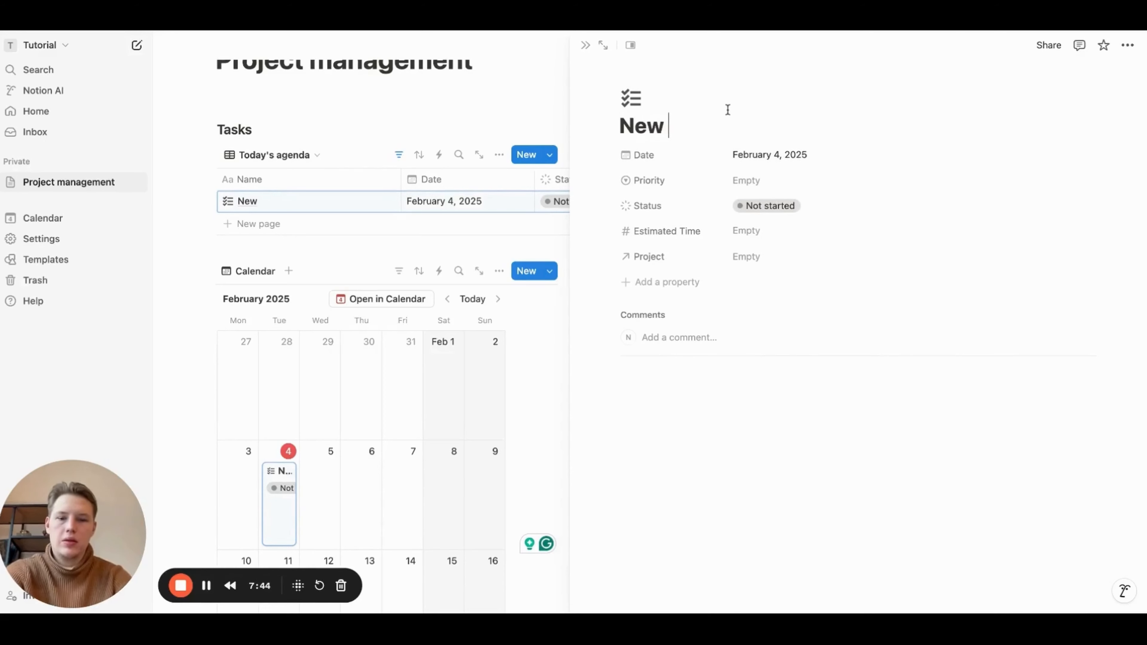
key(Return)
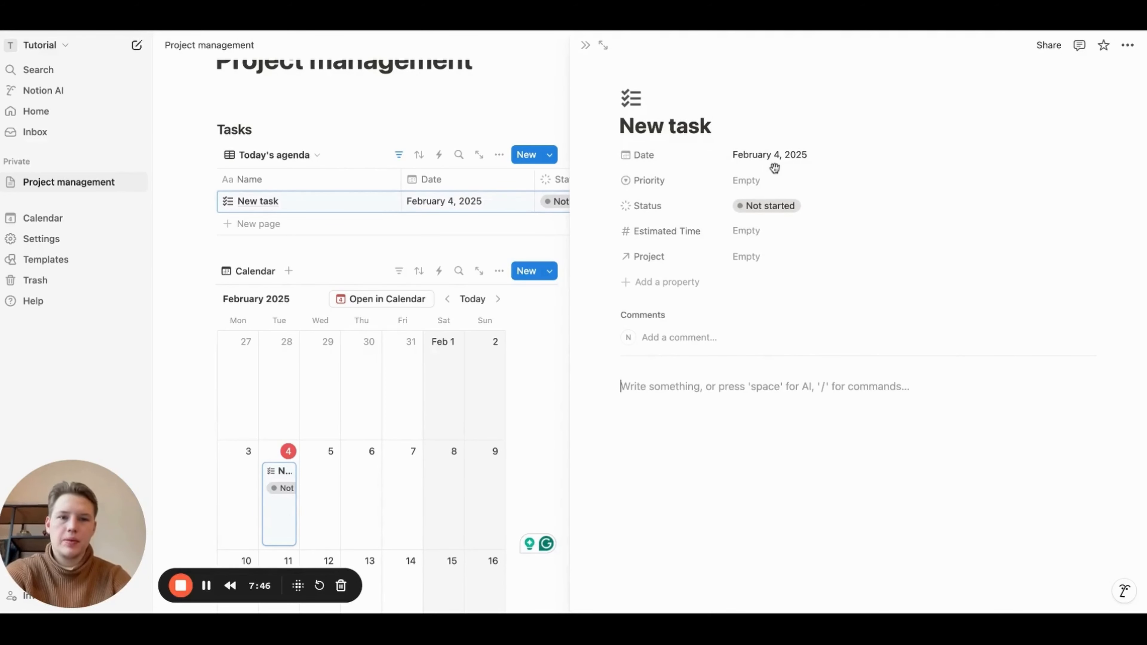
click(773, 180)
click(777, 244)
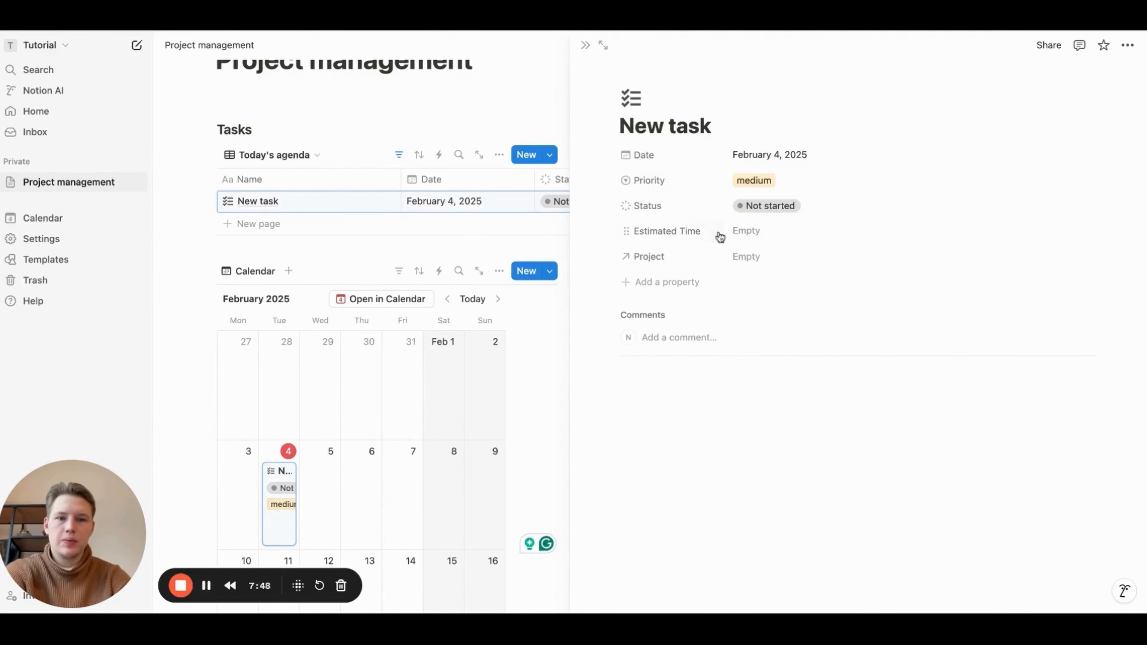
Set the new task's Estimated Time to 8 and close its page
click(761, 239)
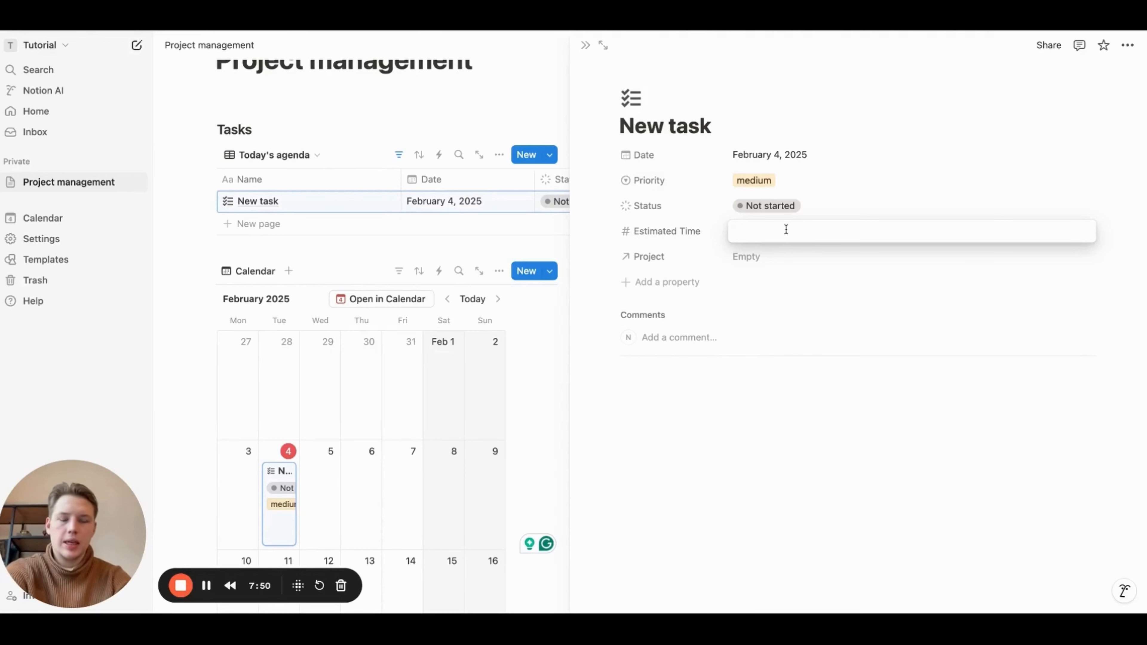
text(8)
key(Return)
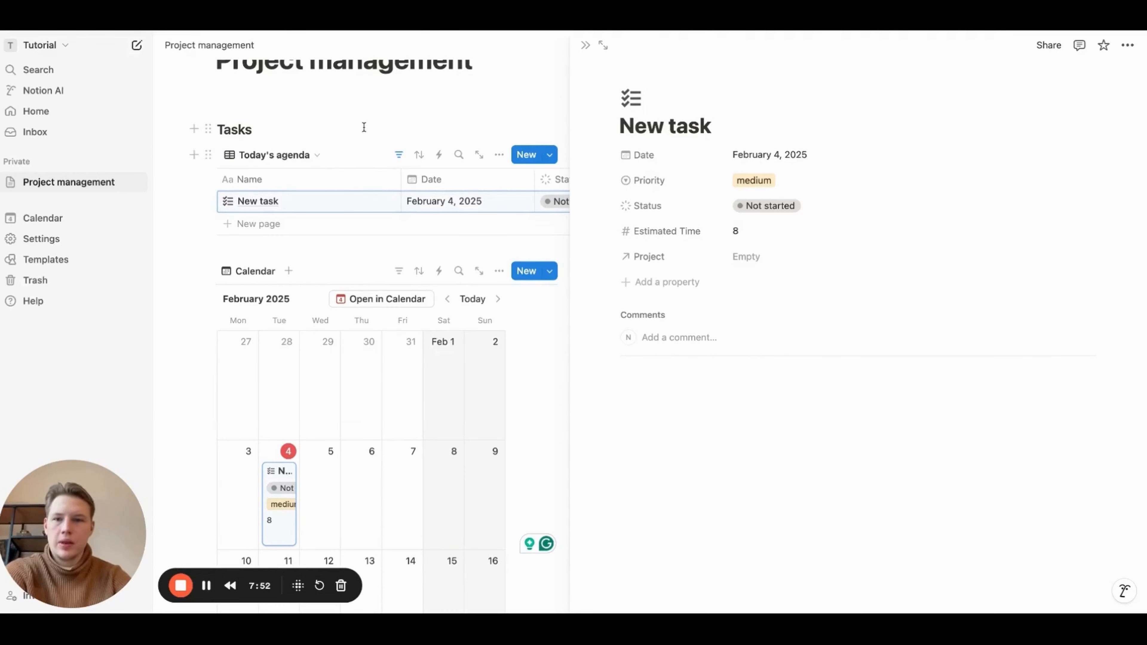
click(584, 45)
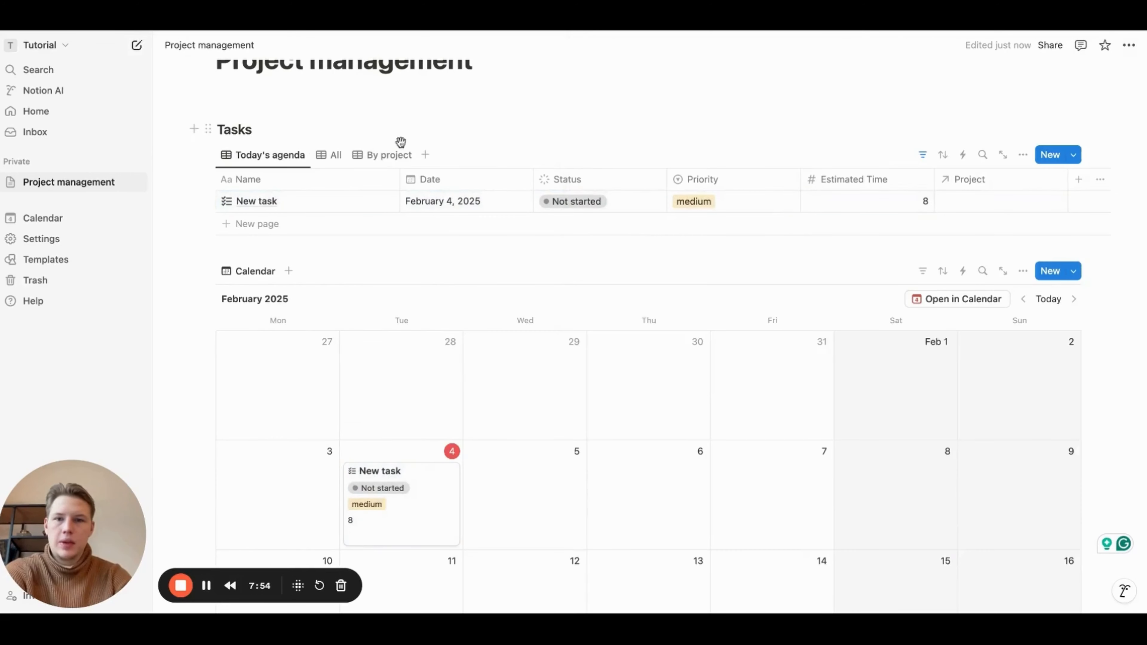
In the By project view, show the group aggregation as the sum of Estimated Time
click(385, 155)
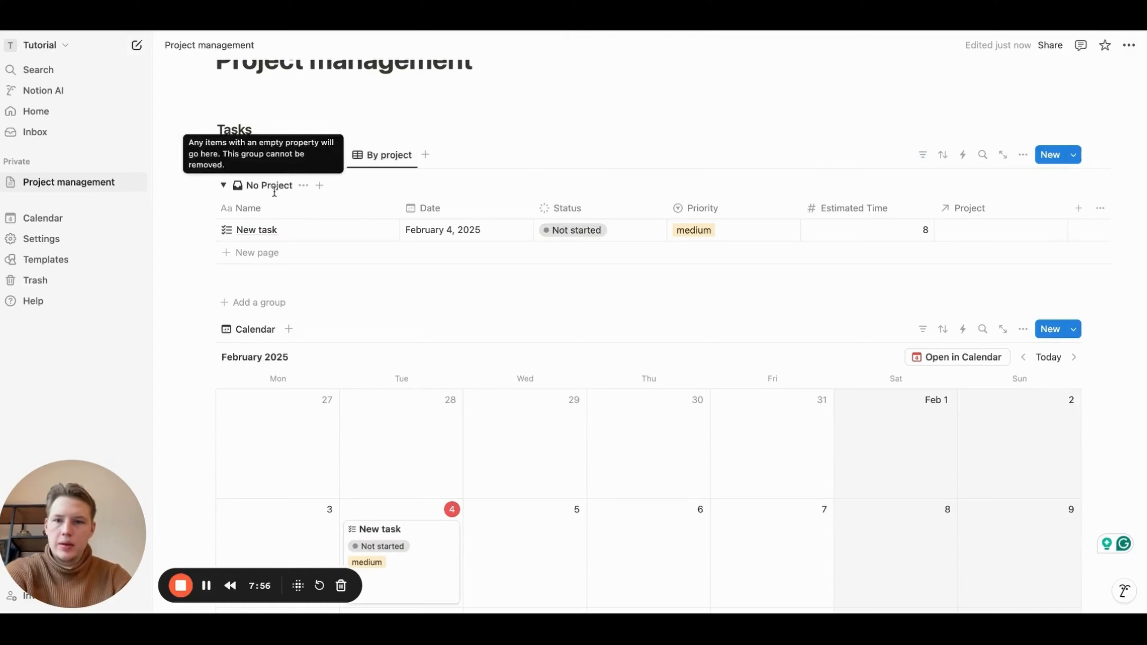
click(302, 187)
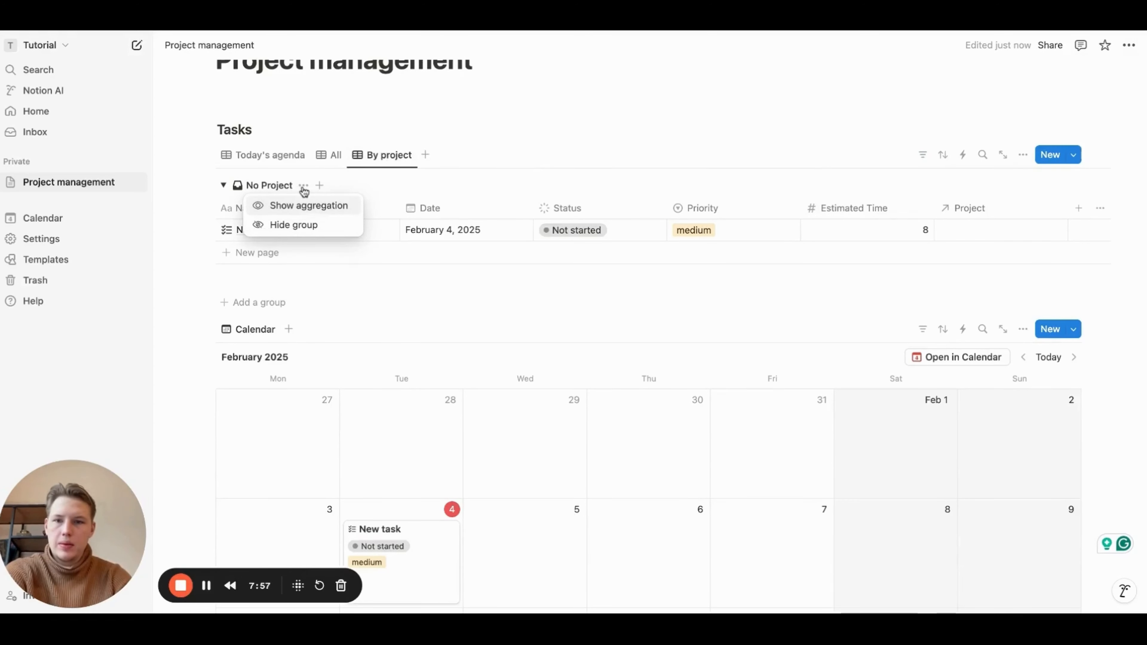
click(321, 207)
click(303, 186)
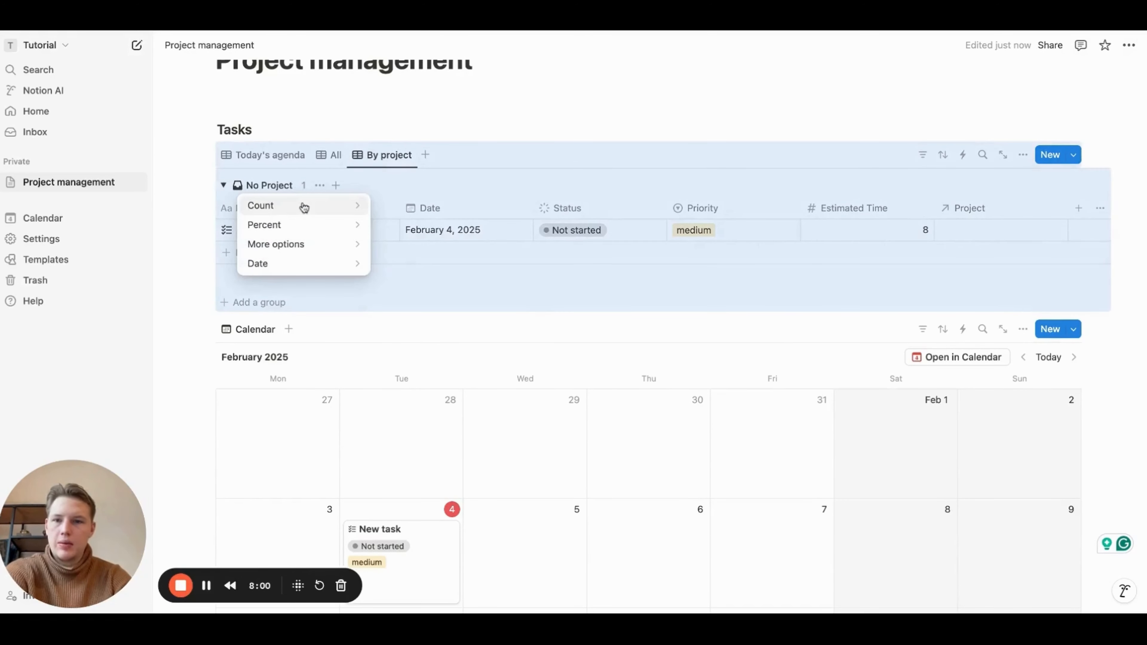
mouse_move(312, 214)
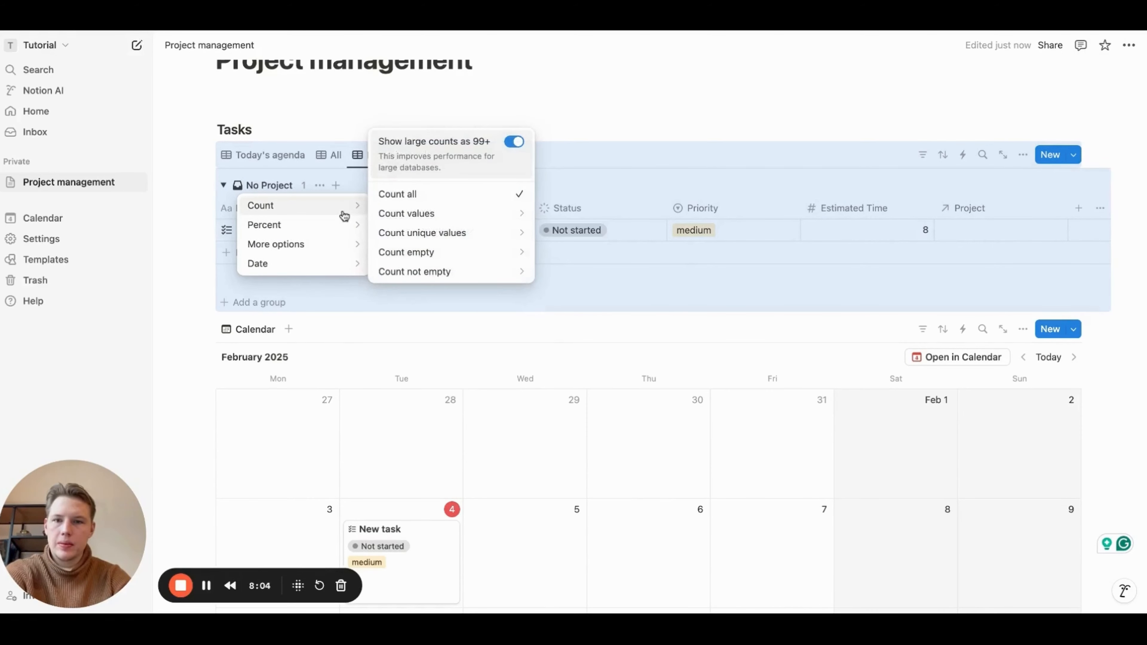
mouse_move(322, 246)
mouse_move(443, 201)
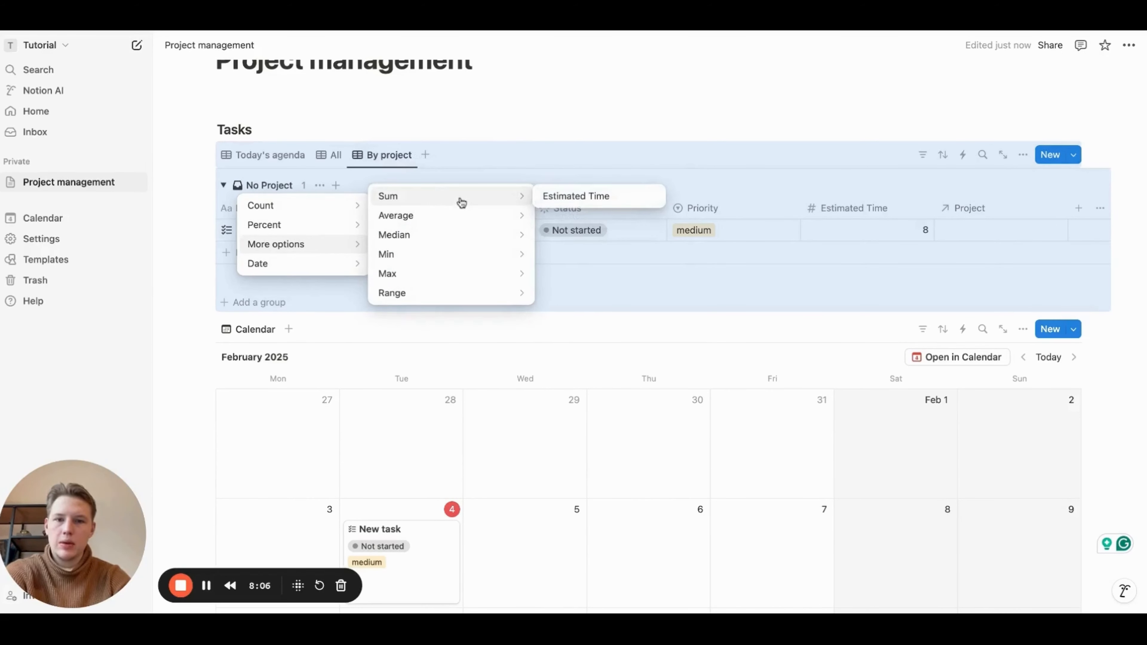
click(555, 196)
click(542, 132)
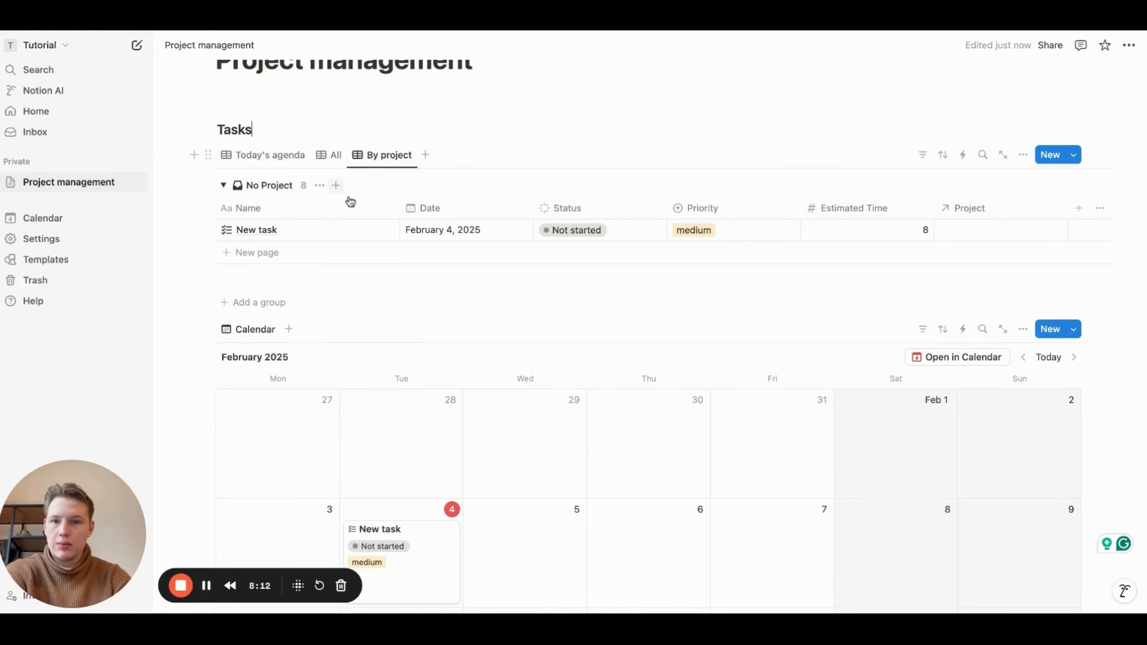
Add a Heading 3 reading Projects between the Tasks calendar and the Databases page link, with blank lines for spacing
scroll(350, 201, down, 12)
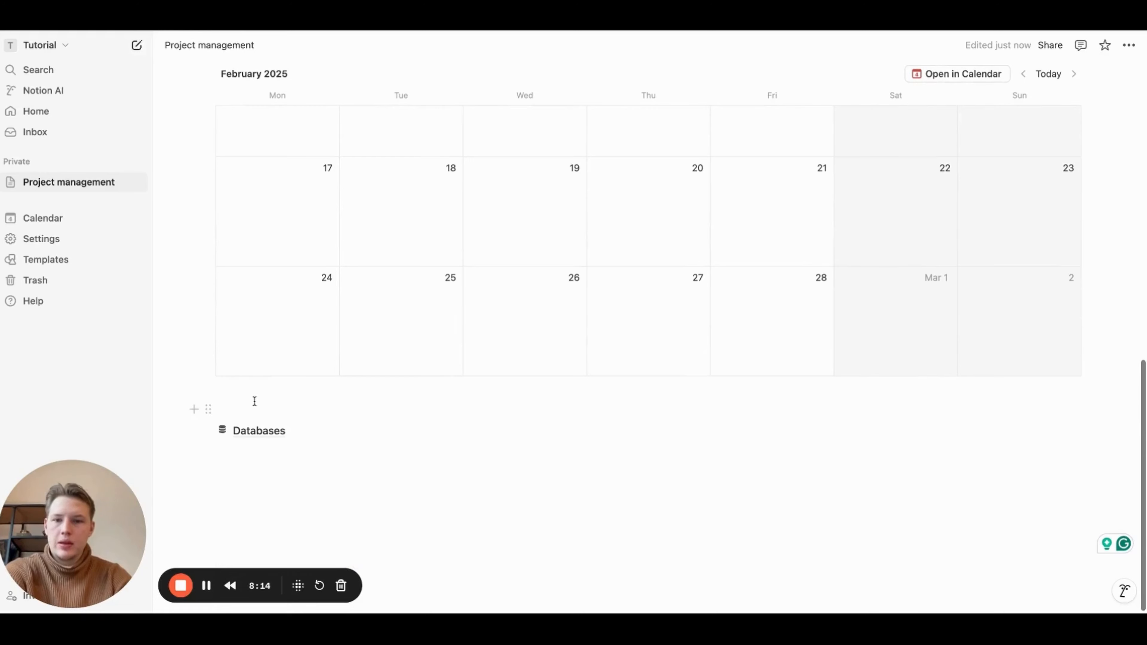
click(261, 391)
key(Return)
key(Return)
key(Down)
key(Up)
key(Up)
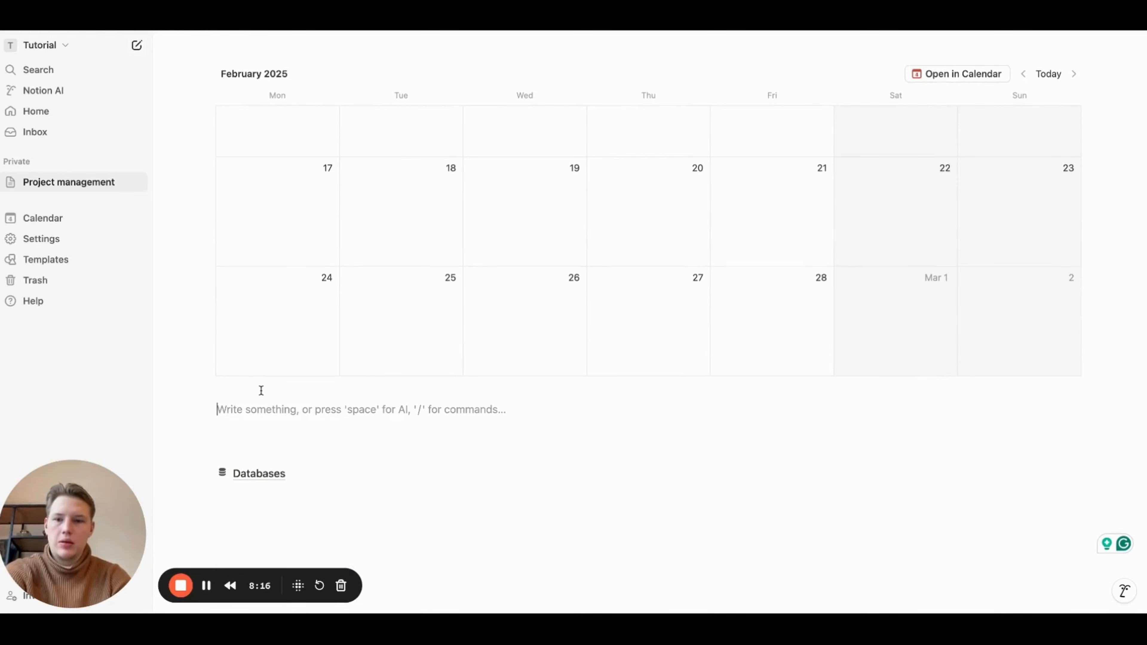
text(/)
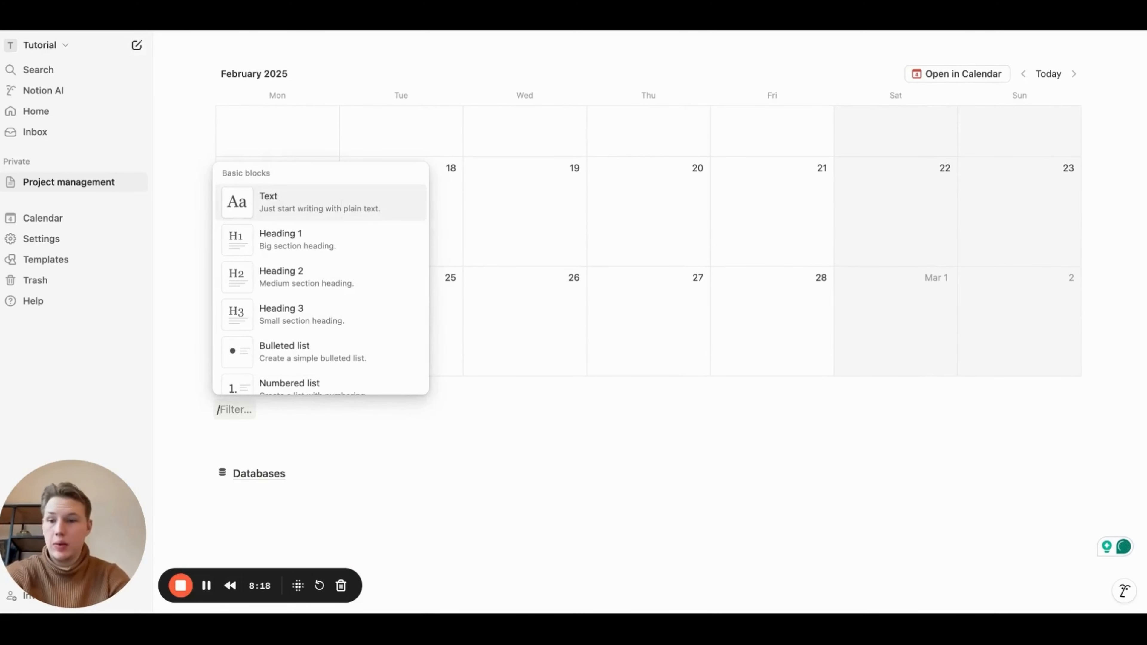
text(head)
key(Down)
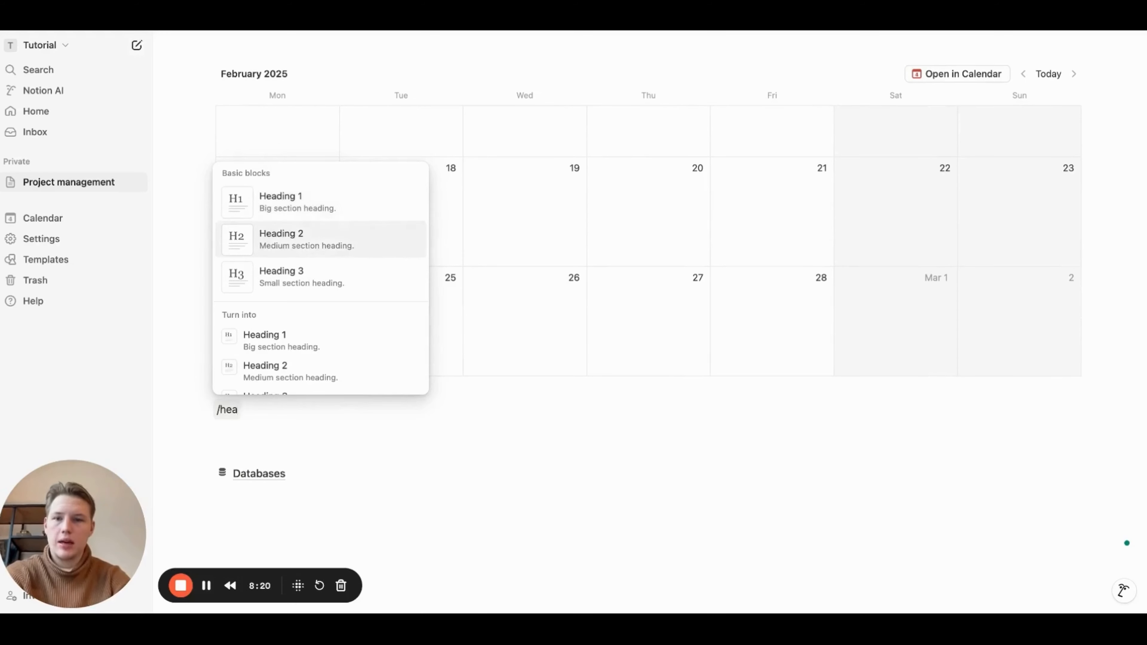
key(Down)
key(Return)
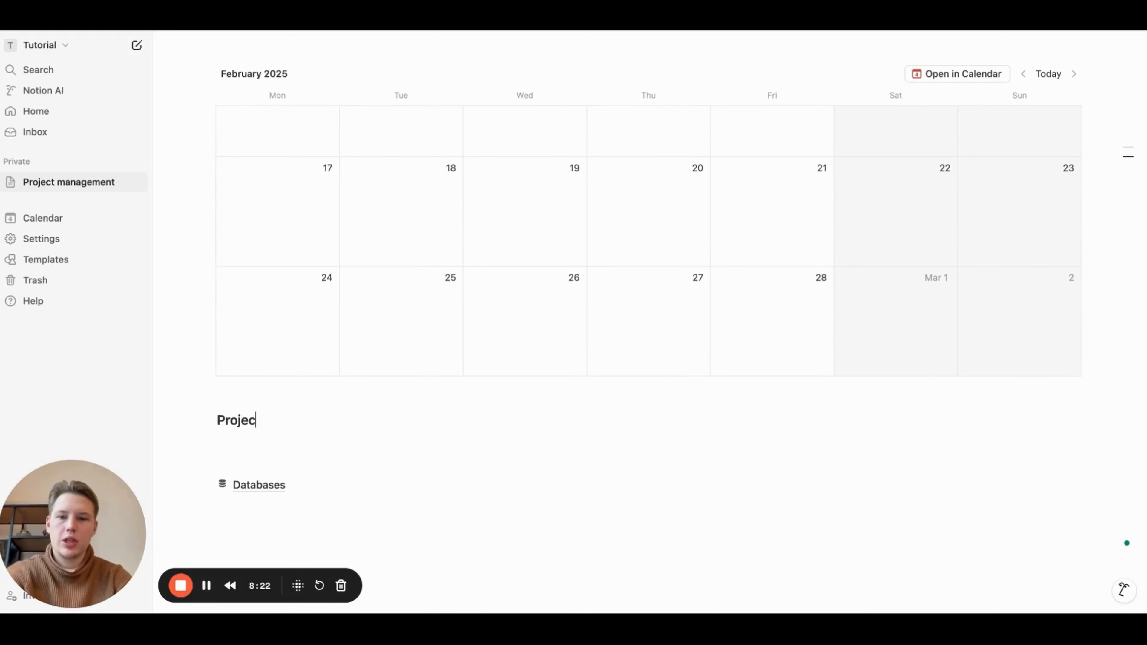
text(Projects)
Insert a new timeline view of the existing Projects database under the Projects heading, with its database title hidden
key(Return)
text(/)
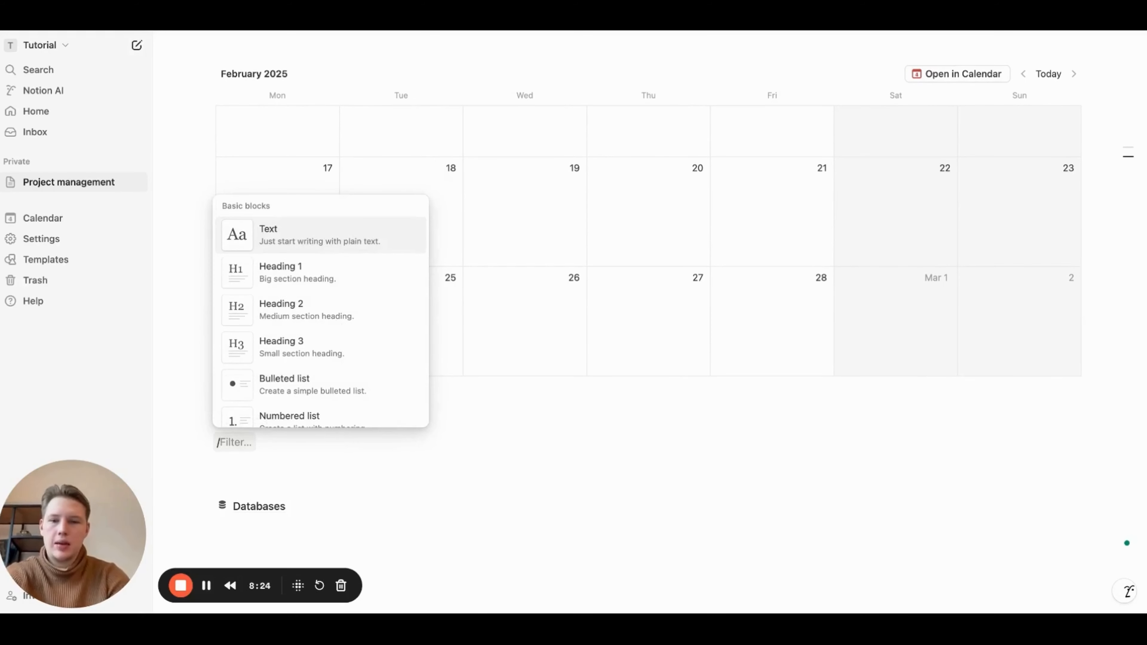
text(timel)
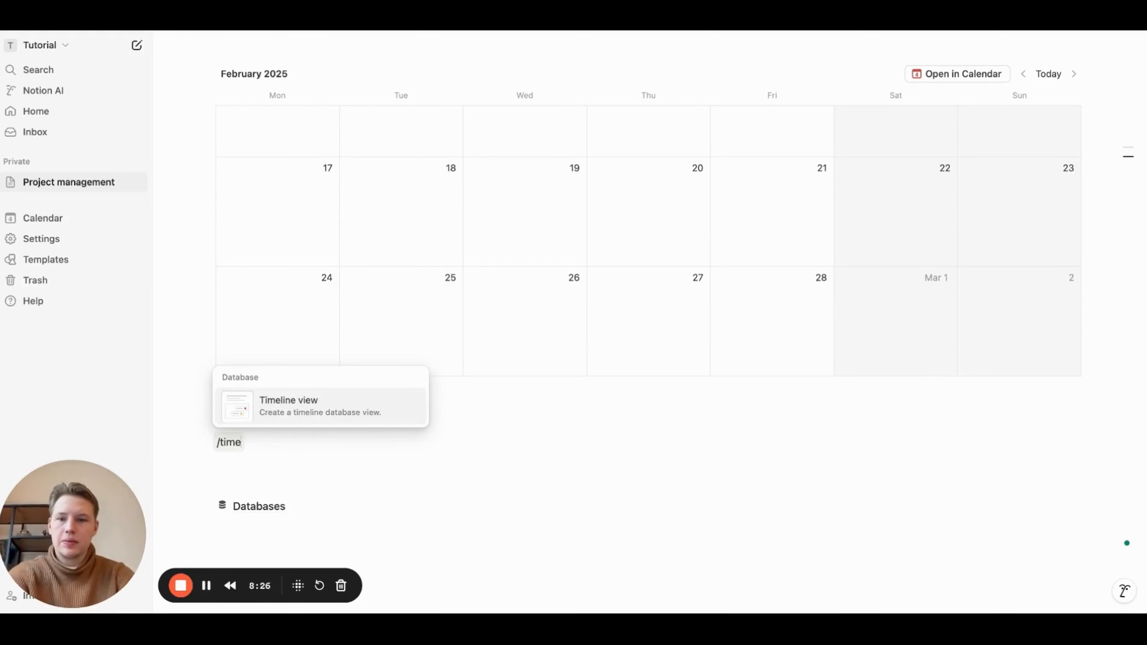
key(Return)
key(Down)
key(Down)
key(Down)
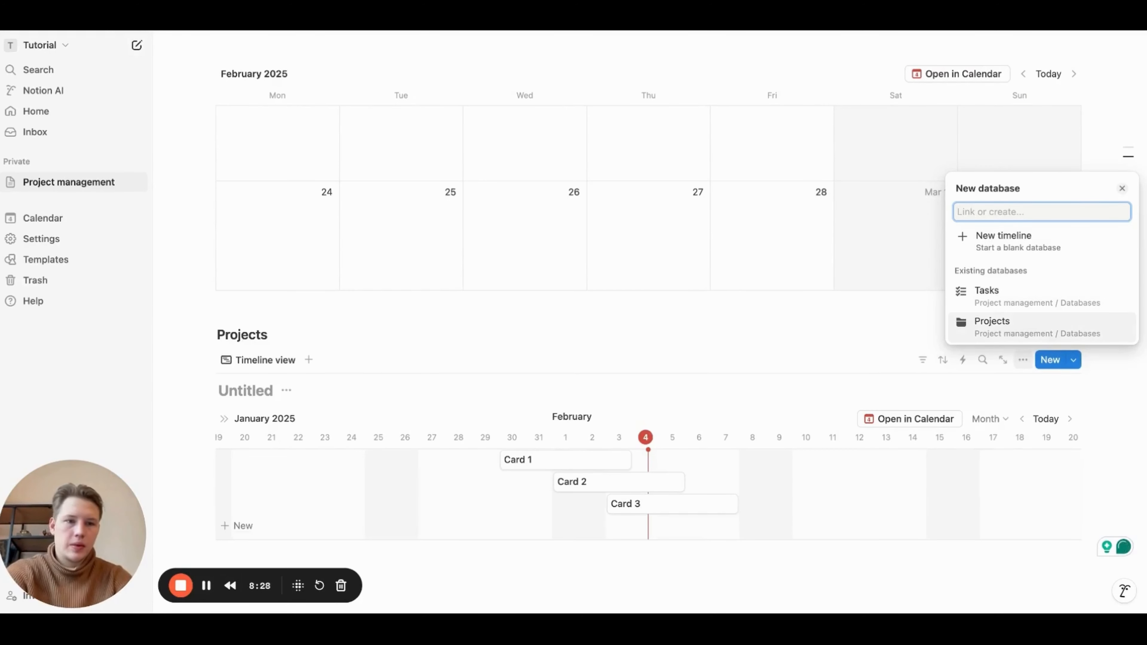
key(Return)
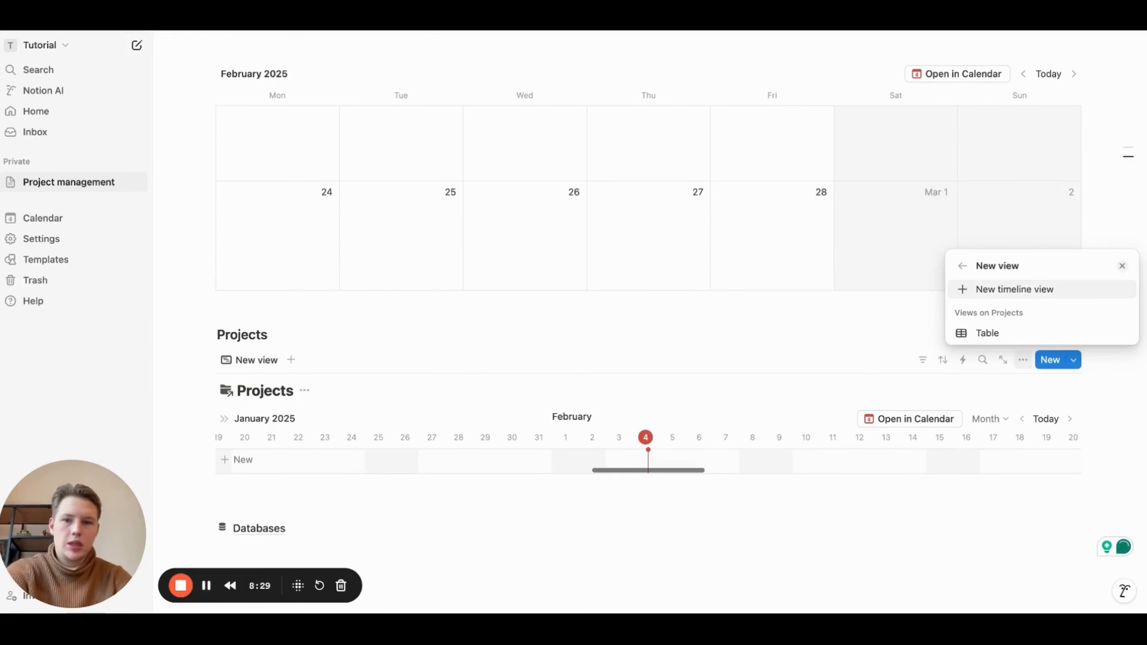
click(1015, 289)
click(1117, 207)
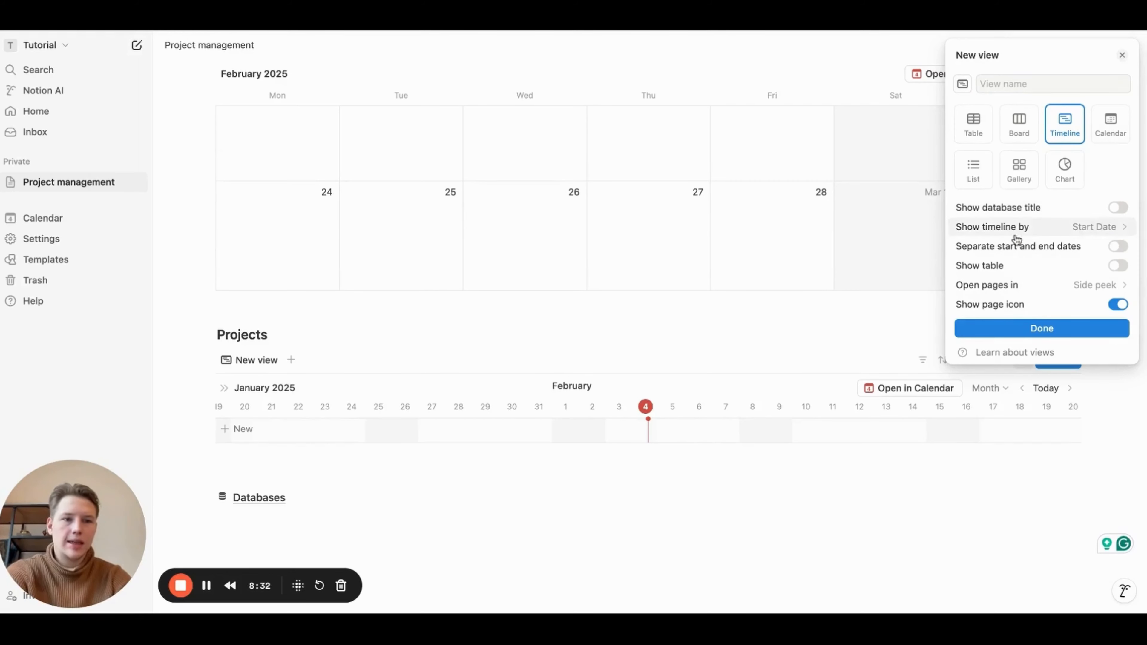
Separate the timeline's start and end dates, using End Date as the end date property, and finish the view setup
click(1119, 247)
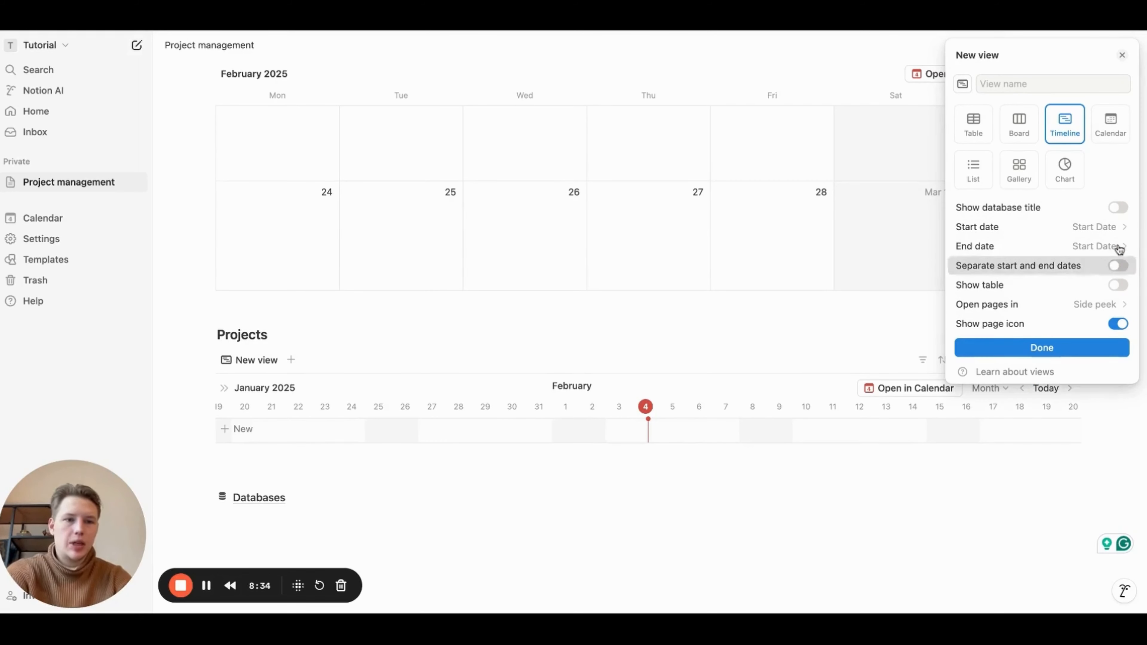
click(1084, 244)
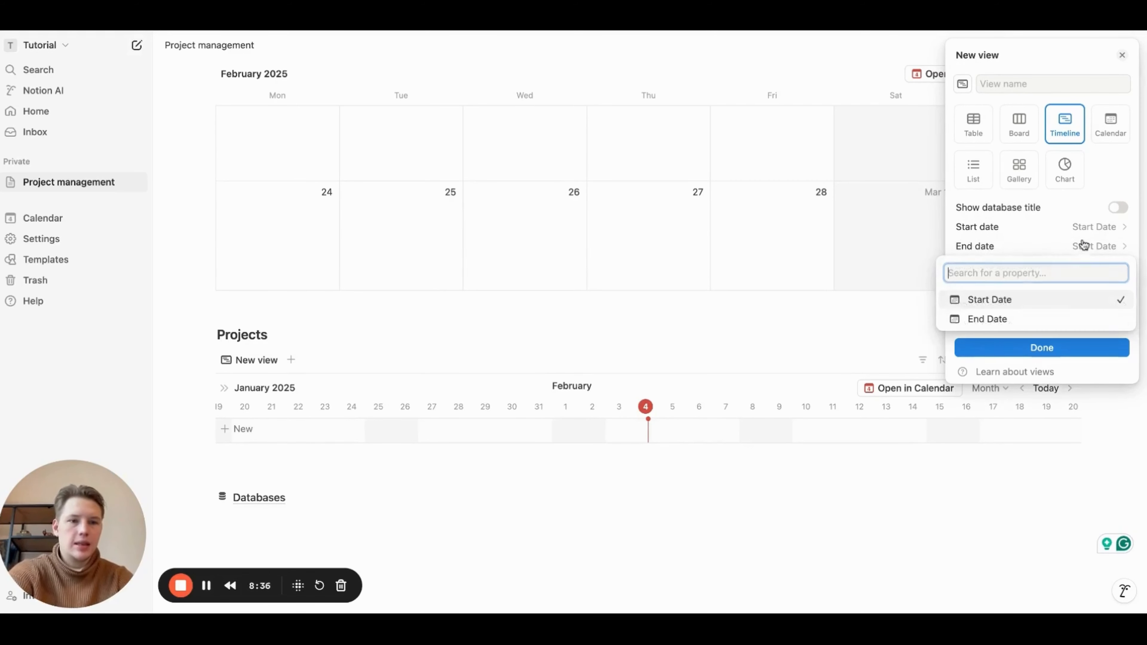
click(993, 319)
click(998, 347)
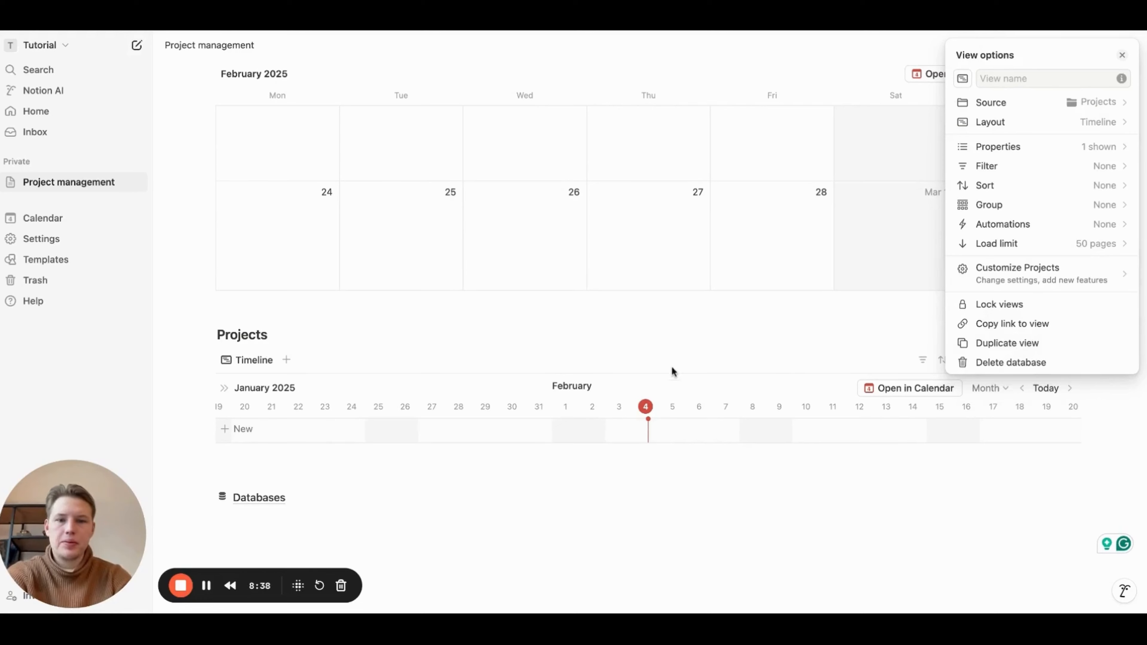
click(672, 371)
Create a project named New project from the Projects timeline, with February 4, 2025 as its Start Date
scroll(672, 366, down, 2)
click(1047, 296)
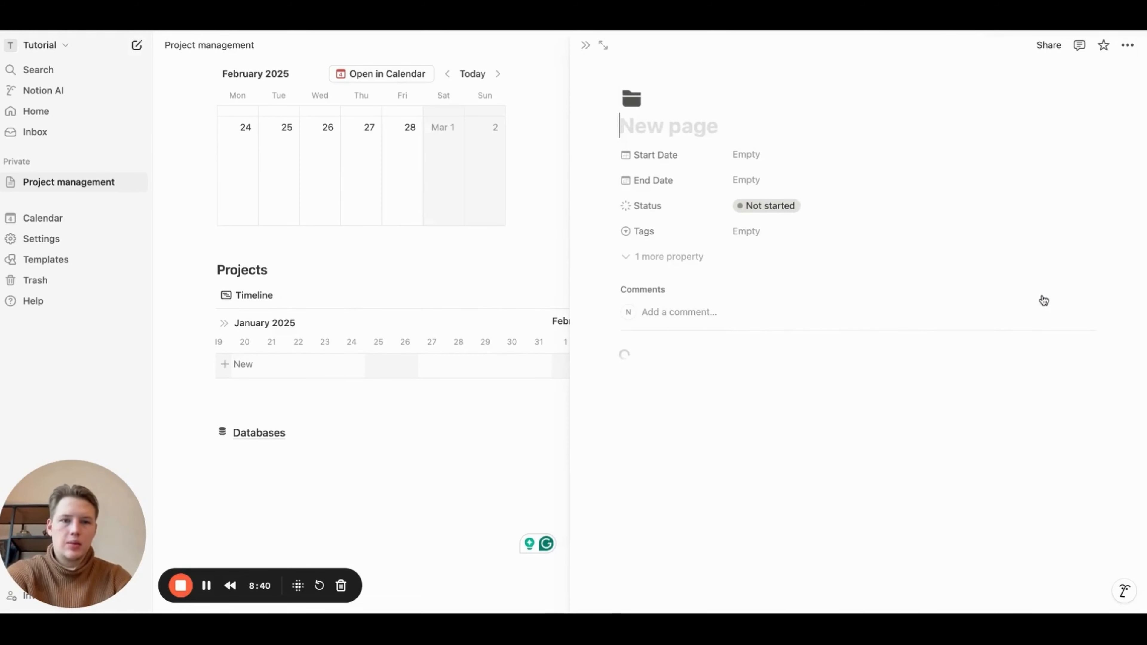
text(New pro)
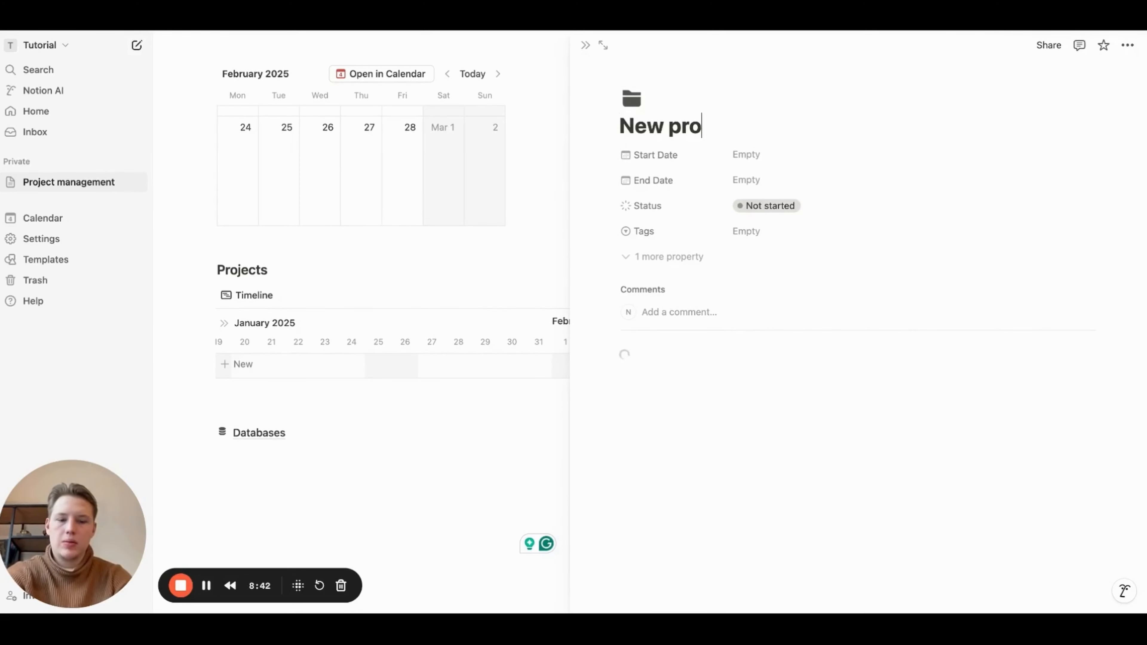
text(ject)
key(Return)
click(833, 162)
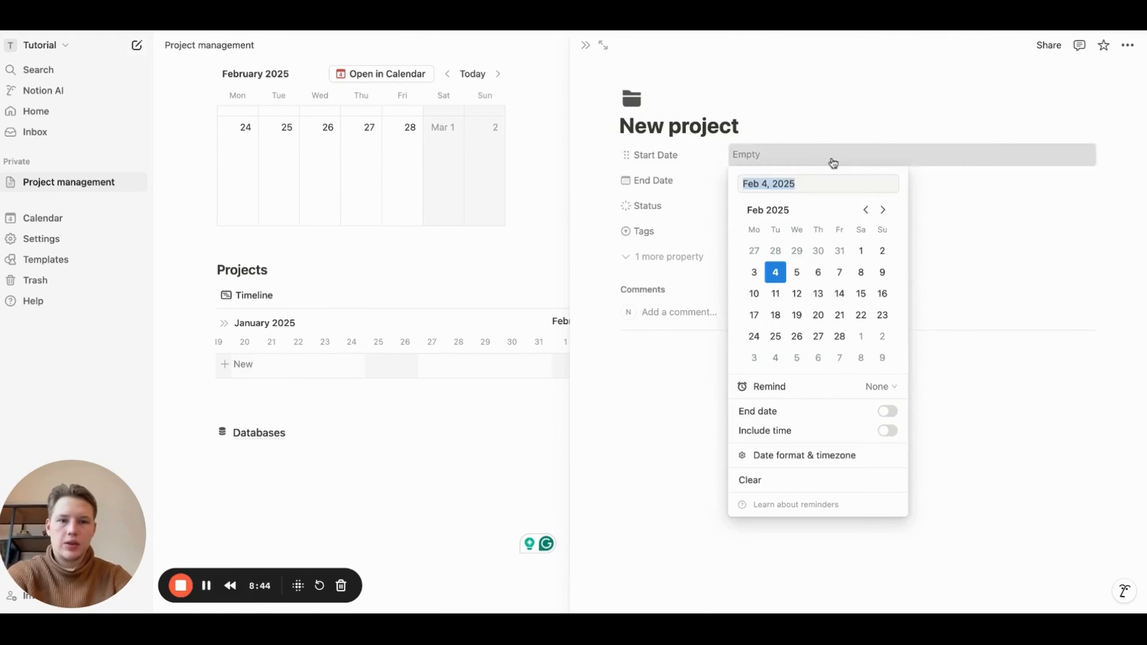
click(775, 272)
click(823, 127)
Set the new project's End Date to May 31, 2025 and its status to In progress, and close its page
click(806, 179)
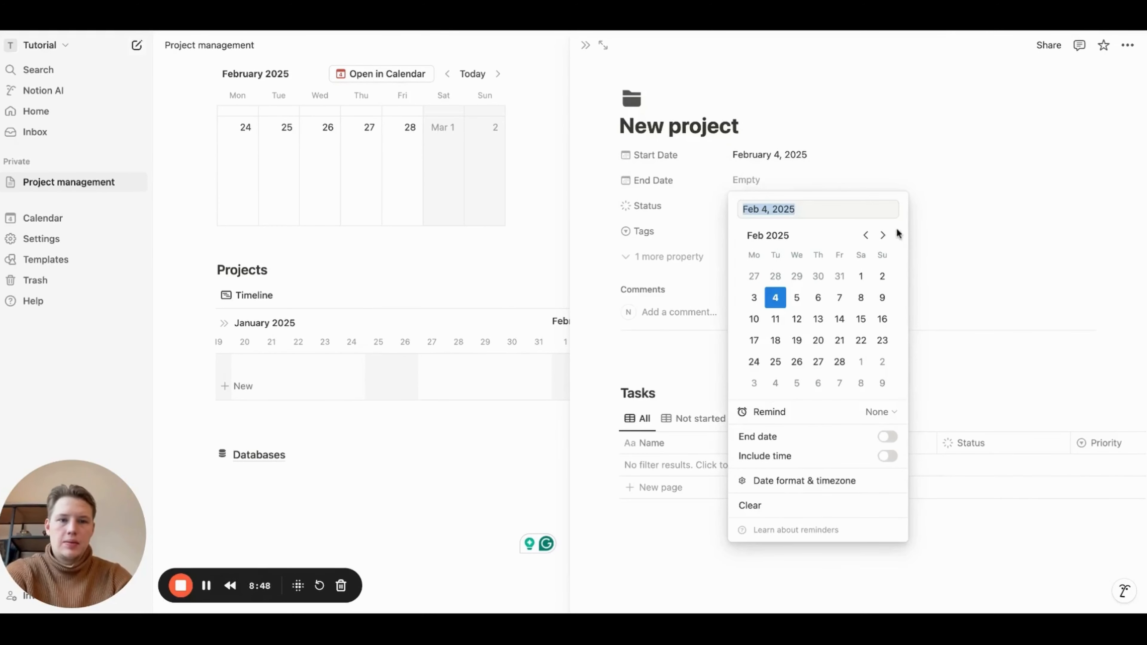
click(882, 235)
click(882, 235)
click(882, 235)
click(861, 362)
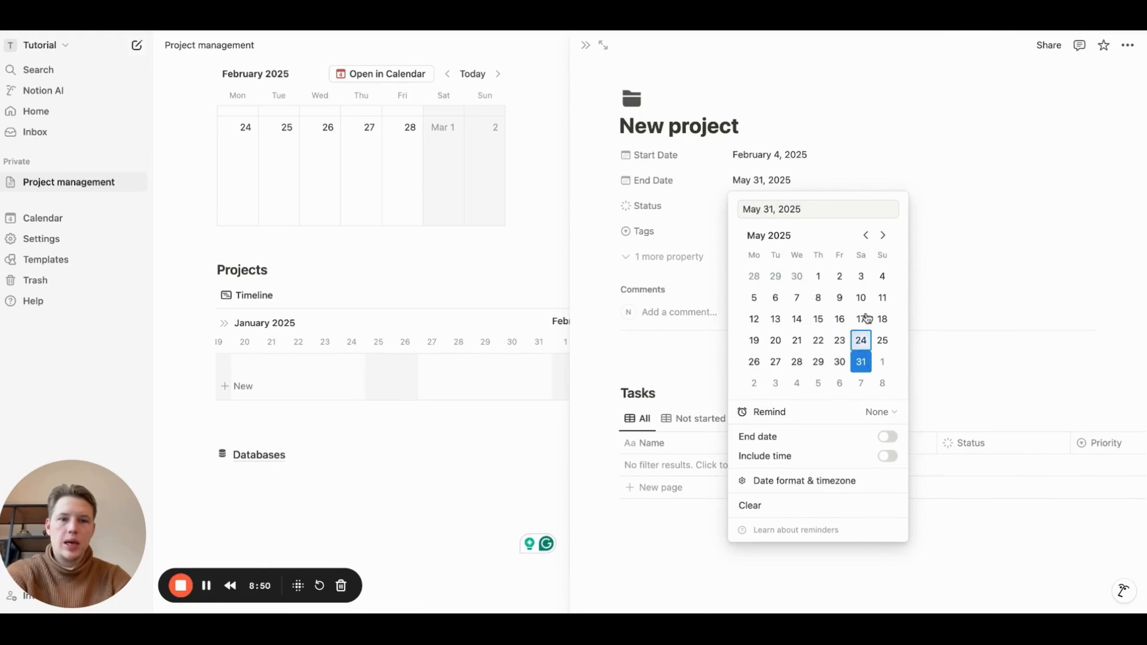
click(876, 100)
click(770, 205)
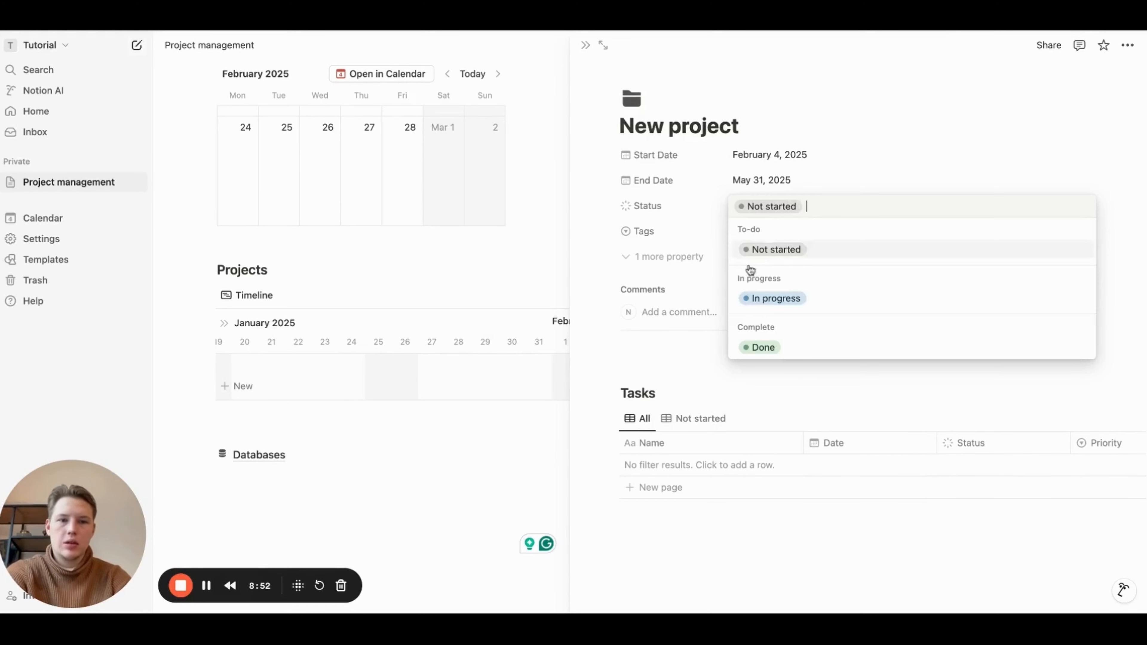
click(774, 298)
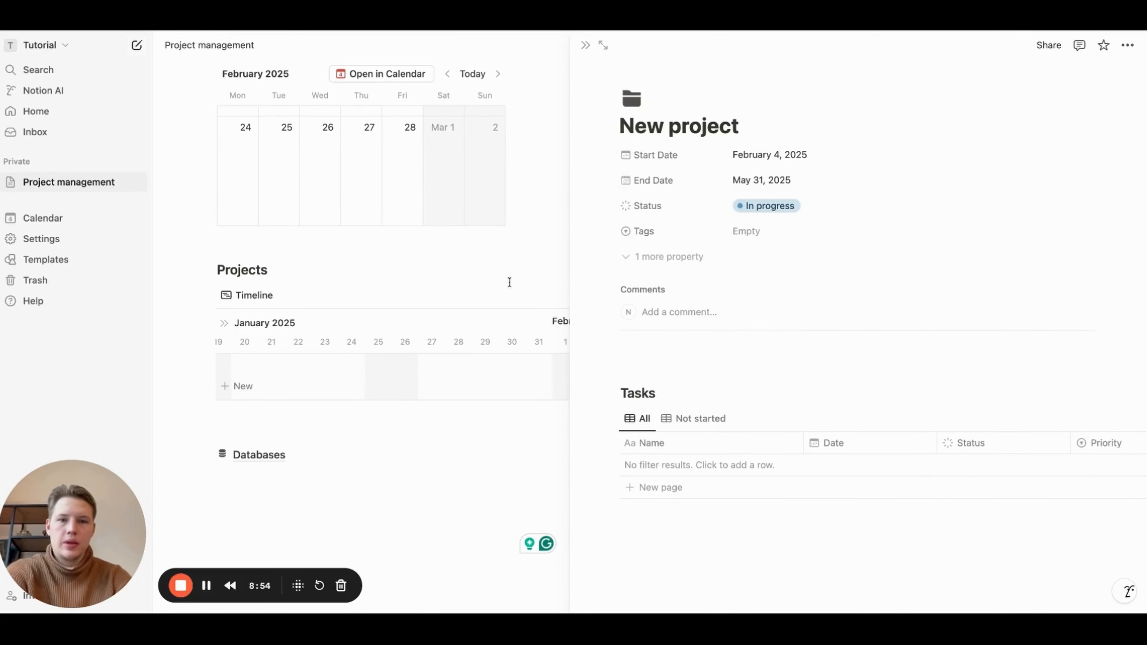
click(586, 45)
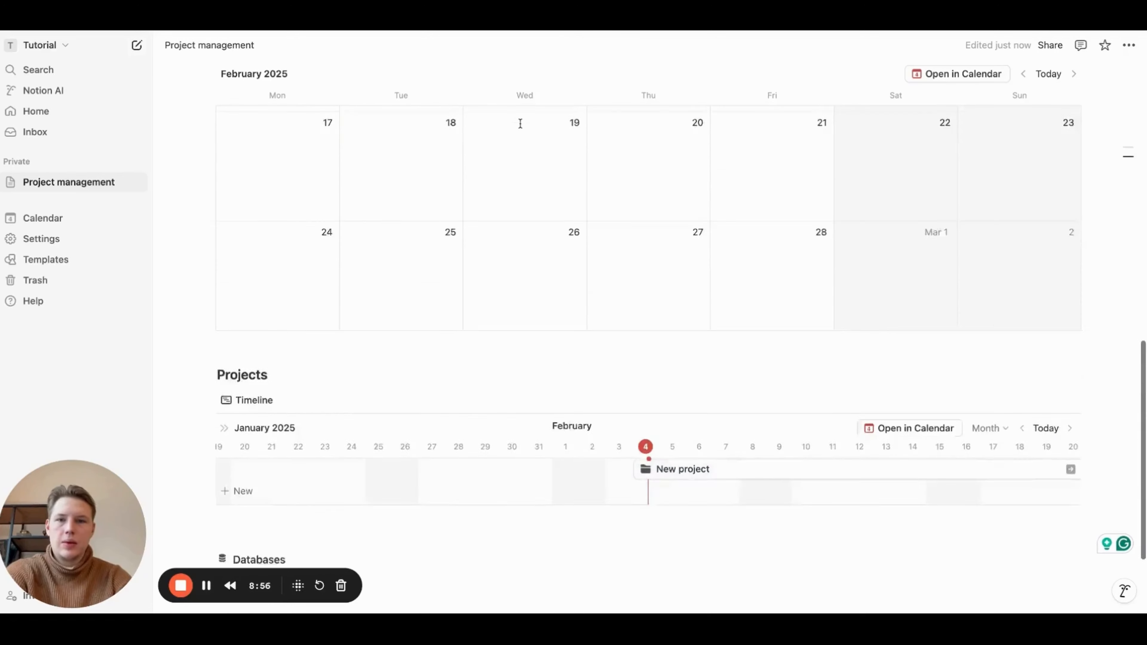
Assign the task New task to New project in the Tasks table's Project property
scroll(520, 122, down, 10)
scroll(520, 123, up, 2)
scroll(521, 124, up, 1)
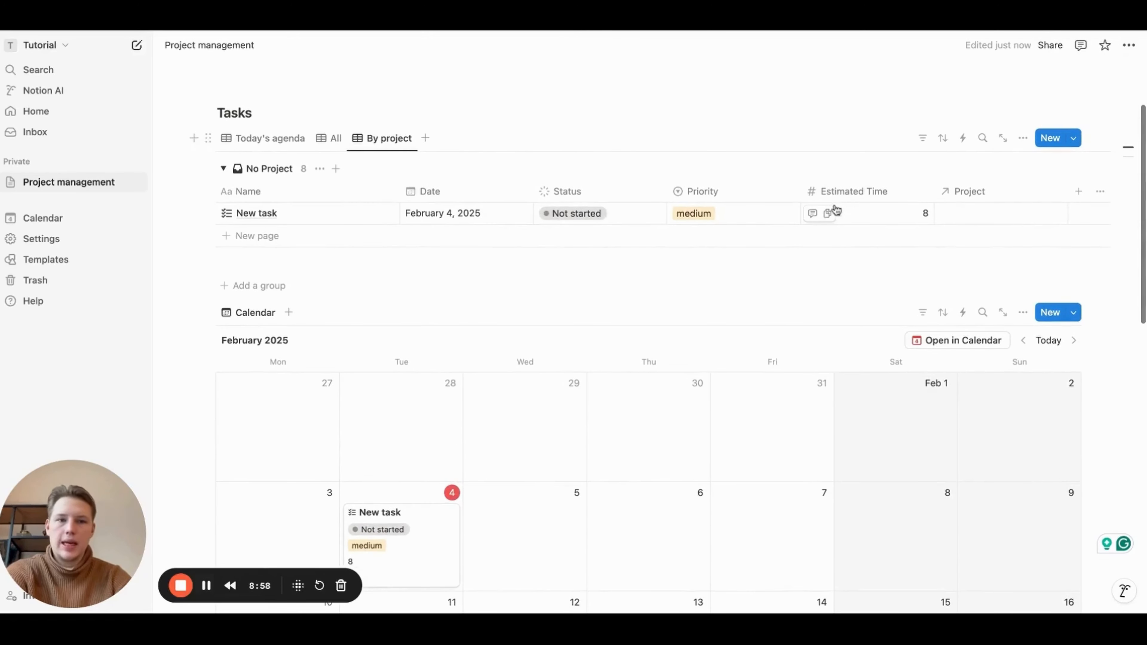
click(953, 212)
click(930, 239)
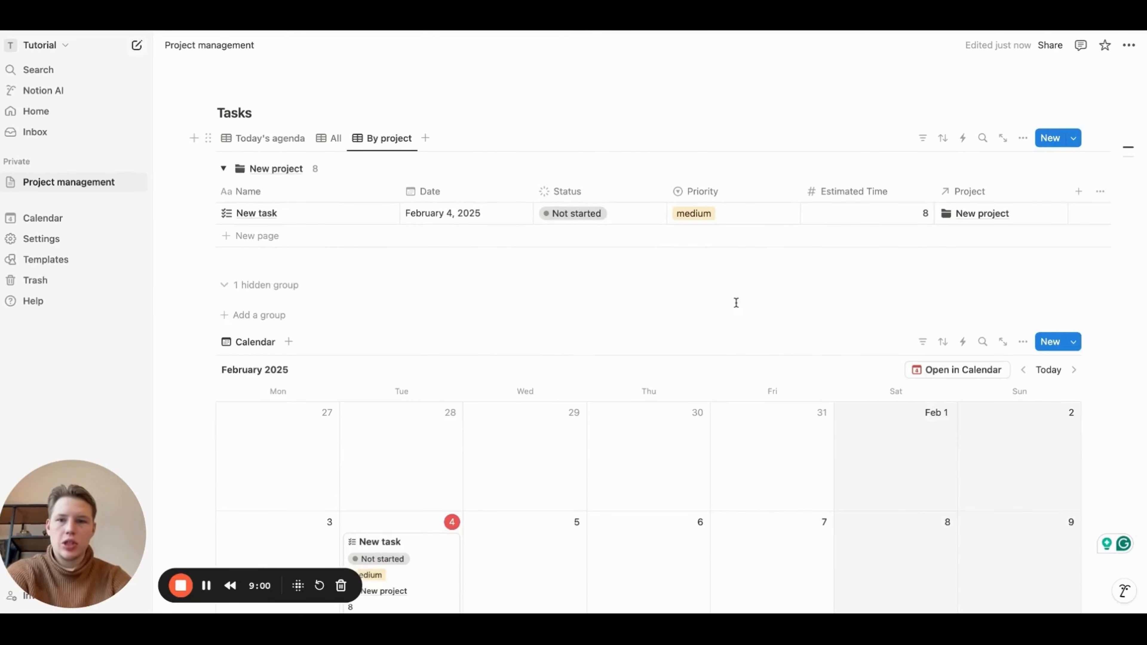
Open New project from the Projects timeline to check its linked tasks, and close the page again
scroll(736, 303, down, 6)
click(719, 397)
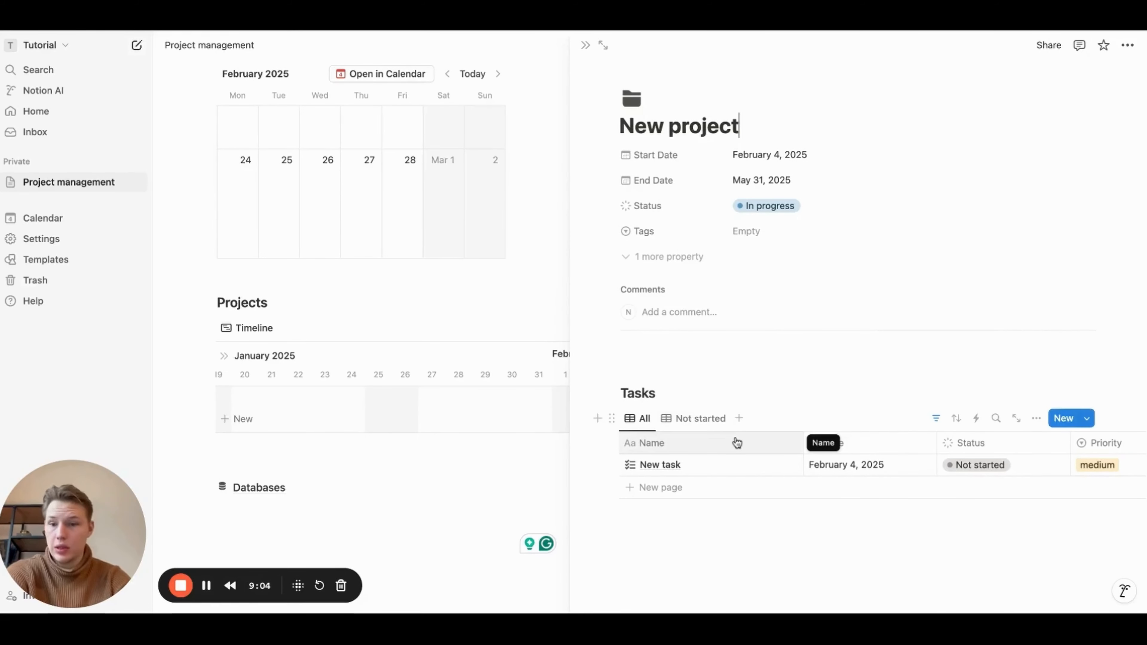
click(585, 45)
Show the Status and Tags properties on the project bars in the Projects timeline view
scroll(516, 193, down, 2)
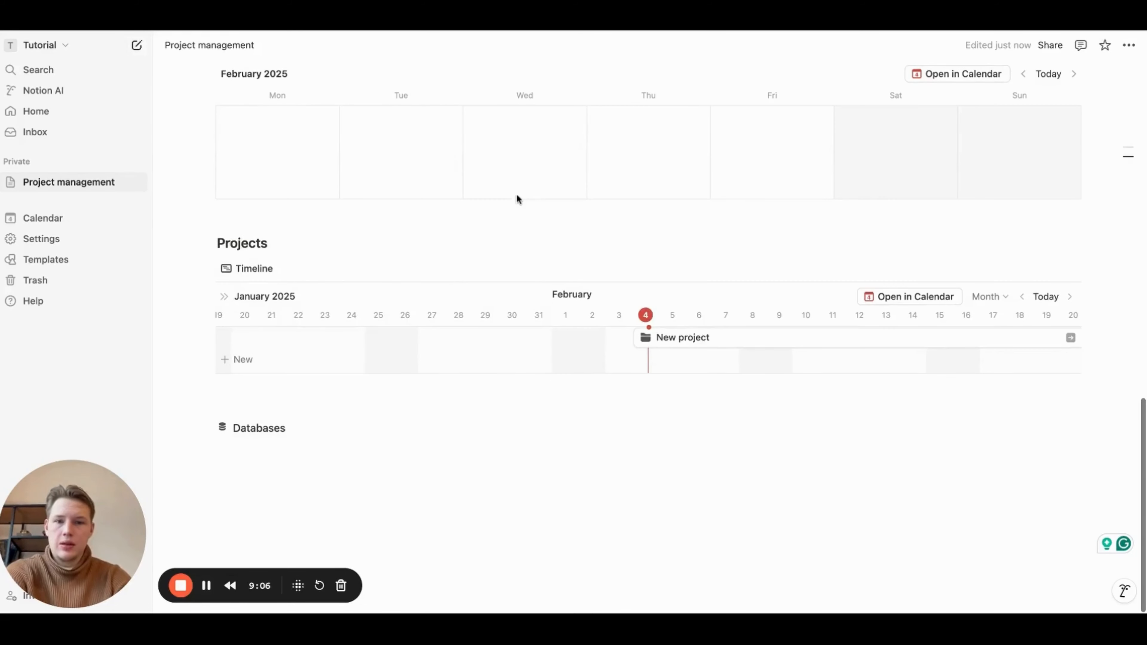
click(251, 270)
click(271, 314)
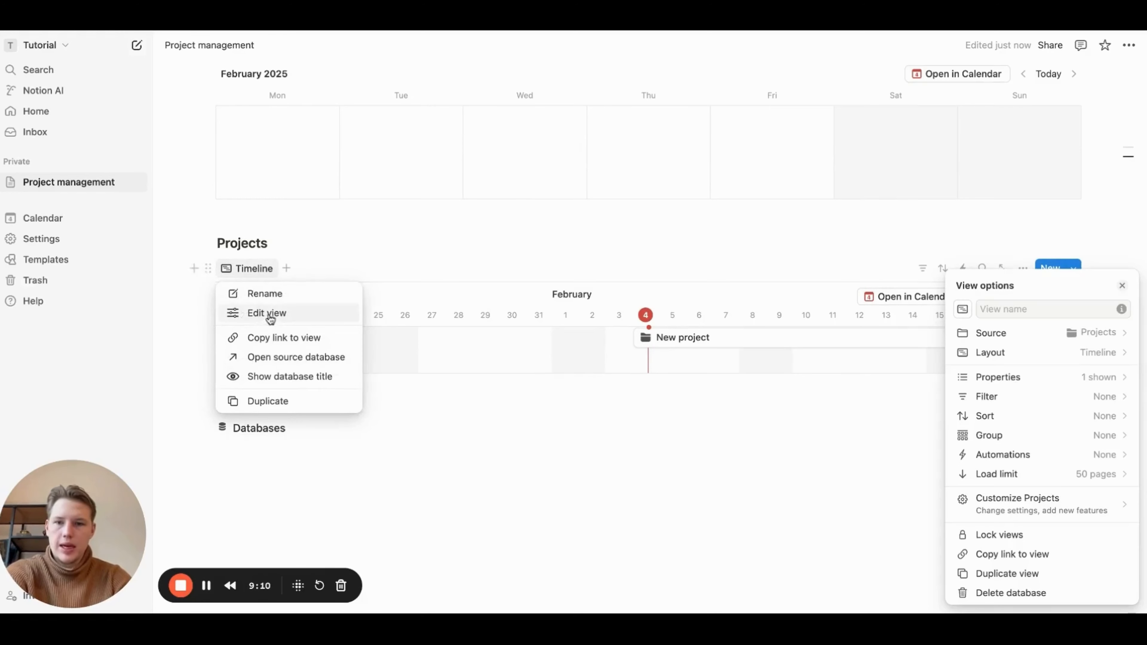
click(1041, 380)
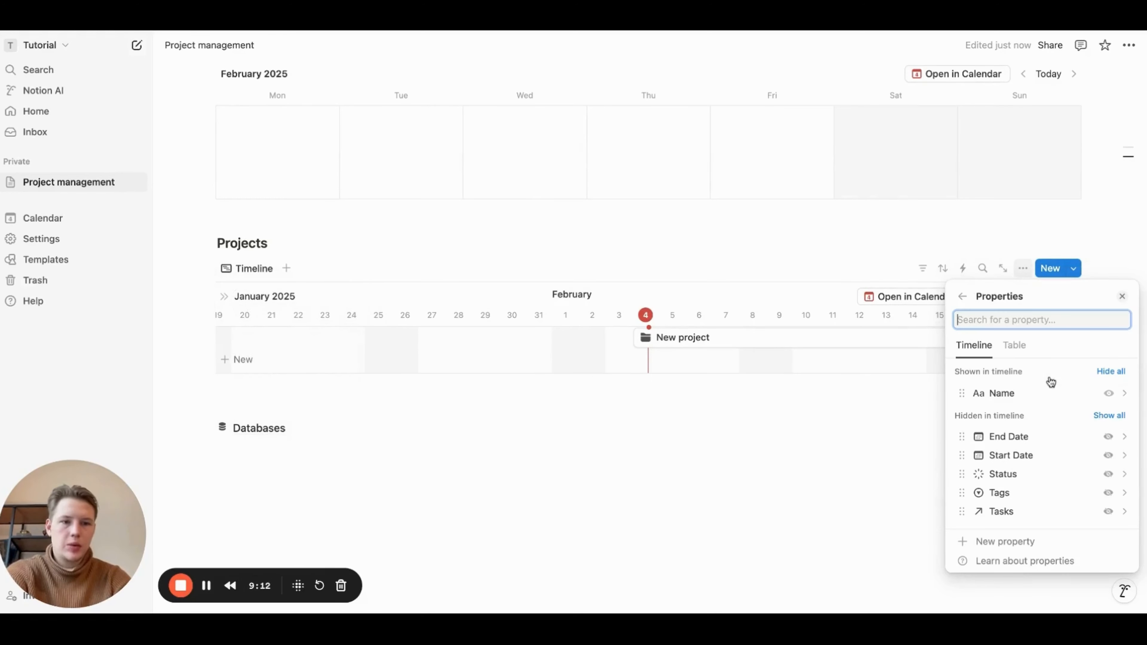
click(1107, 474)
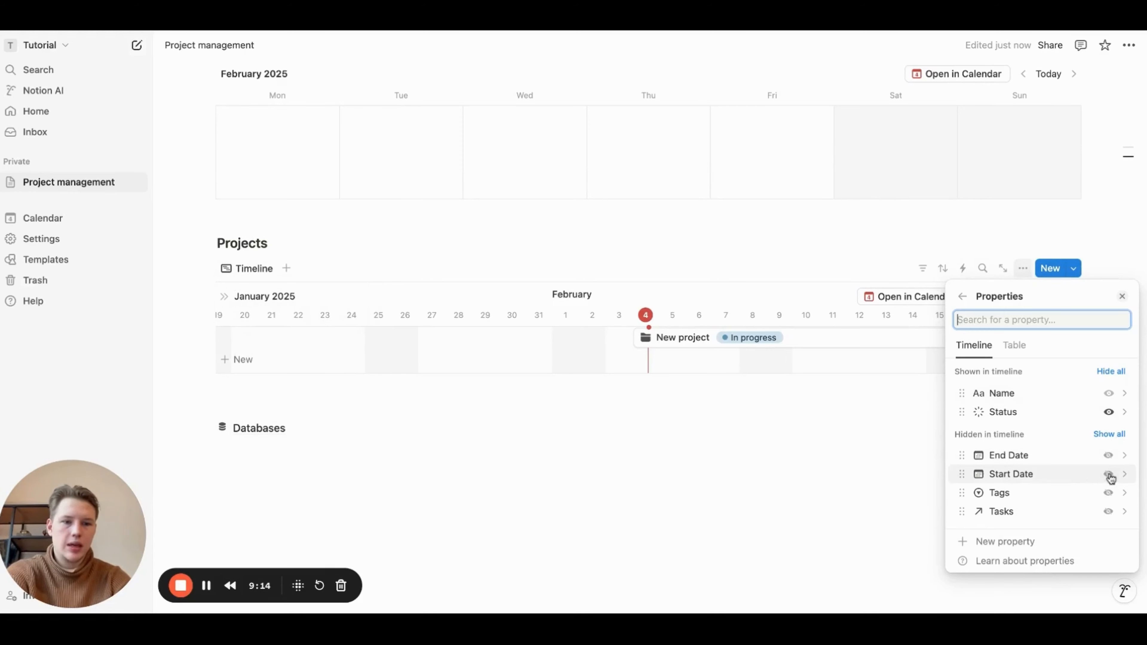
click(1108, 493)
click(963, 296)
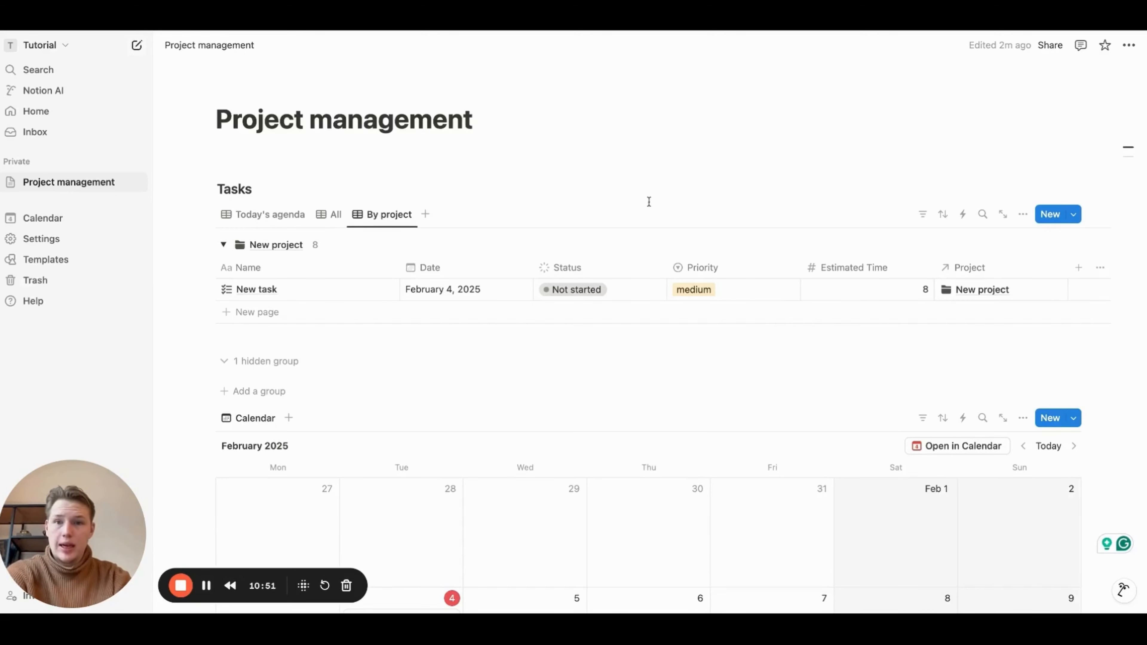
Review the Today's agenda, All and By project views of the dashboard's Tasks table
scroll(429, 154, down, 2)
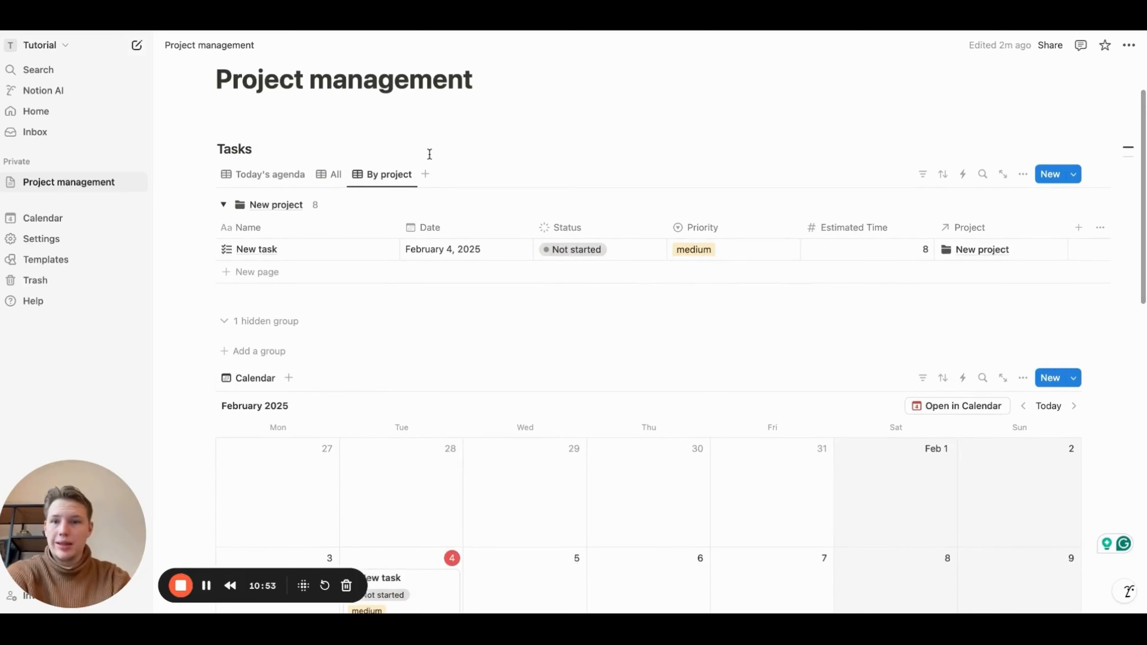
click(267, 176)
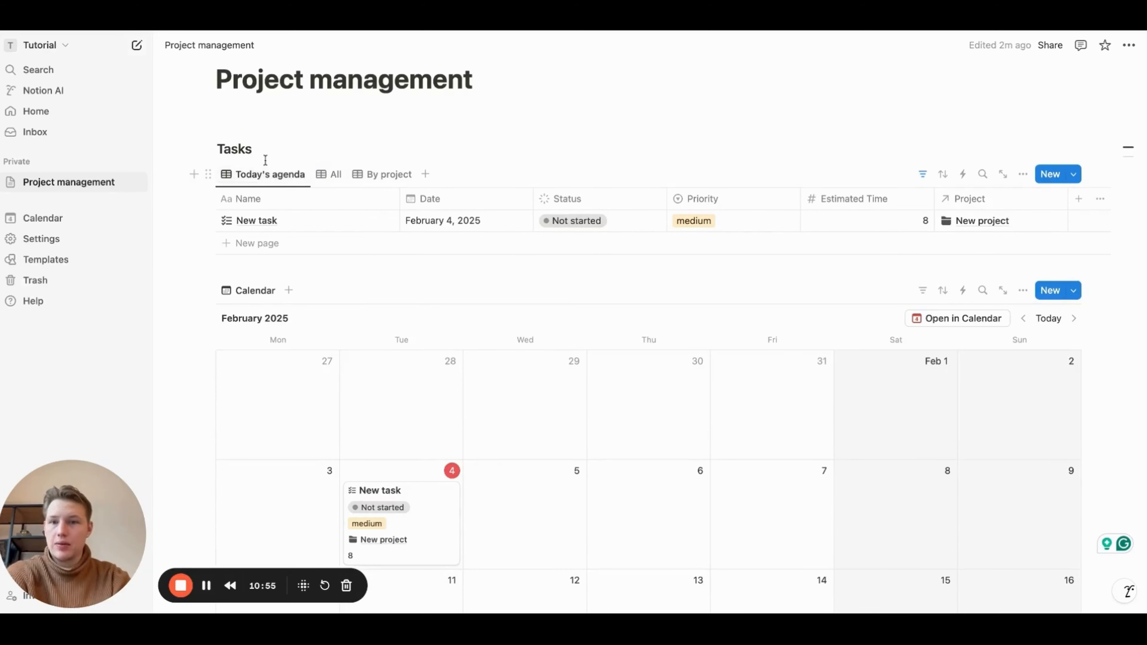
click(334, 174)
click(379, 178)
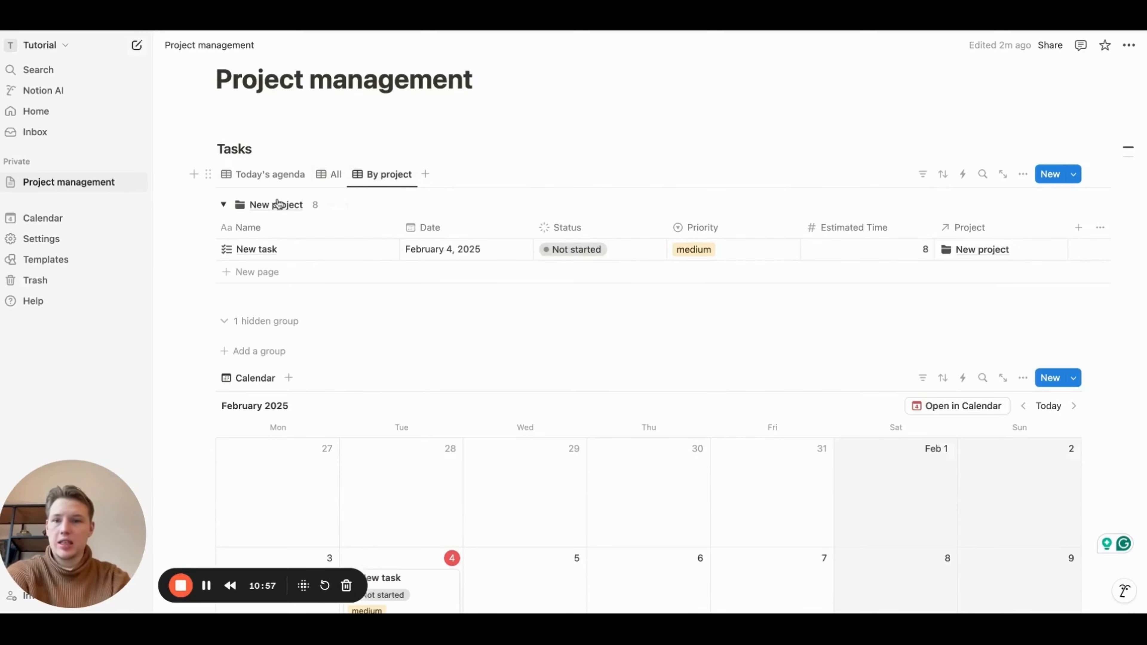
Review the task calendar and Projects timeline, open New project from the timeline to view its details, and close its page
scroll(340, 232, down, 3)
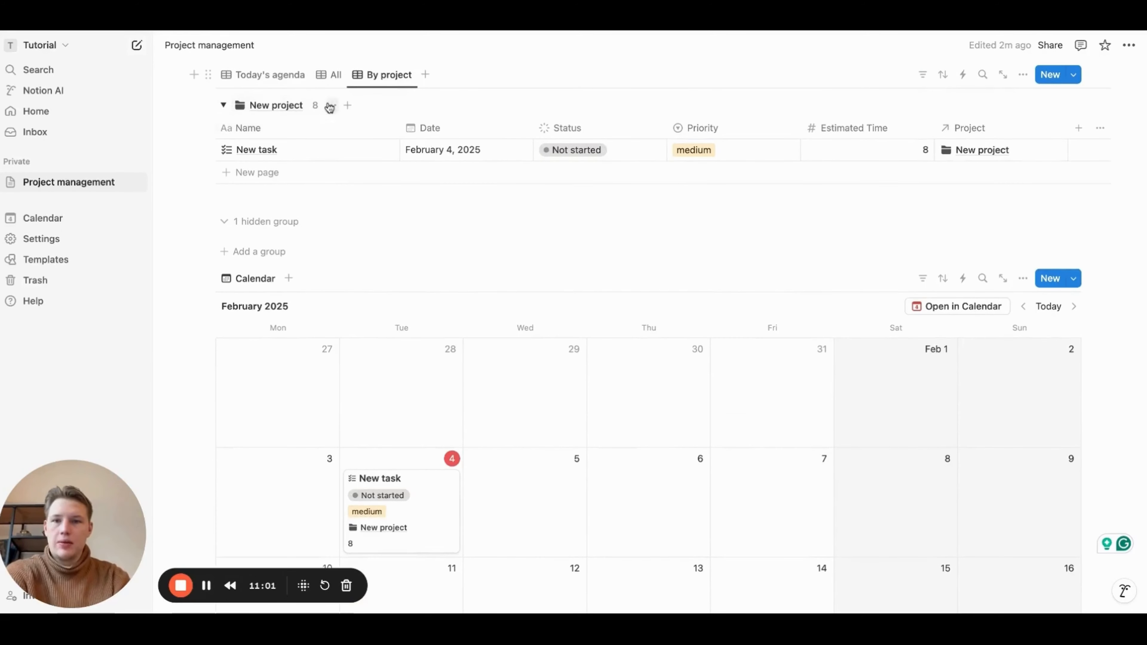
scroll(328, 116, down, 3)
scroll(325, 116, down, 2)
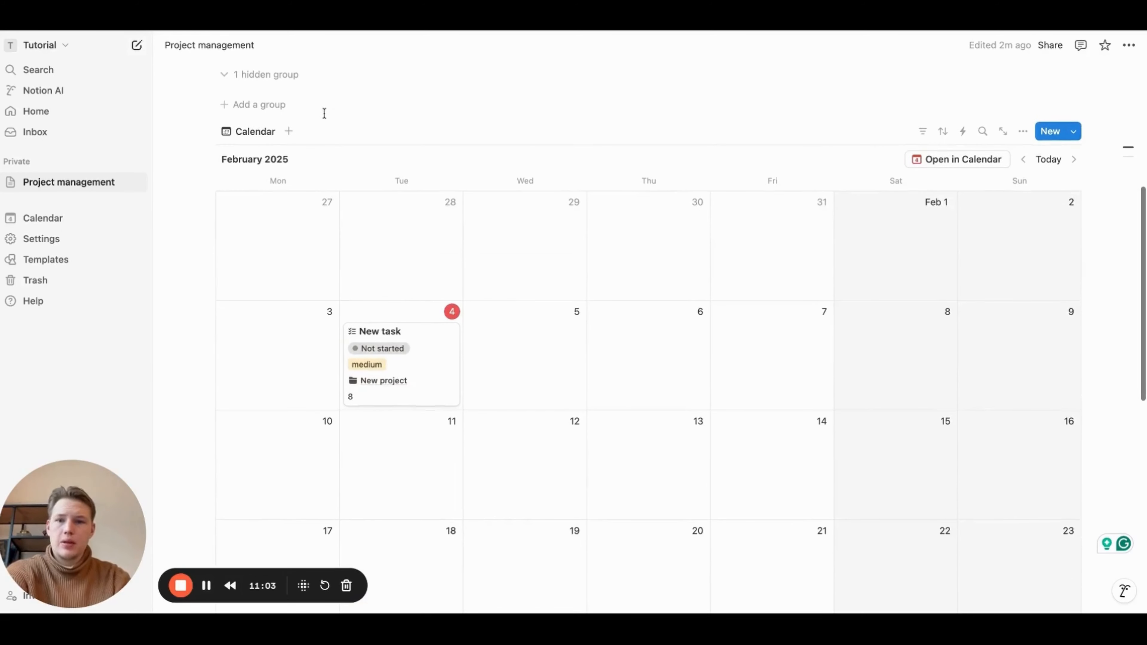
scroll(445, 233, down, 10)
scroll(445, 231, down, 2)
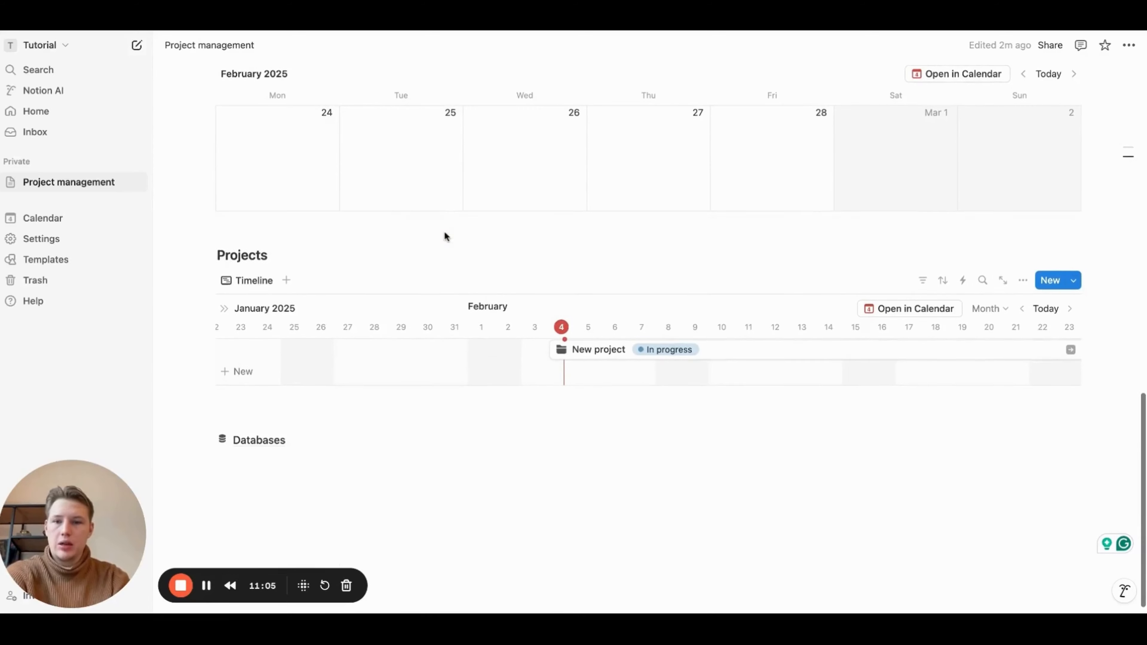
click(722, 351)
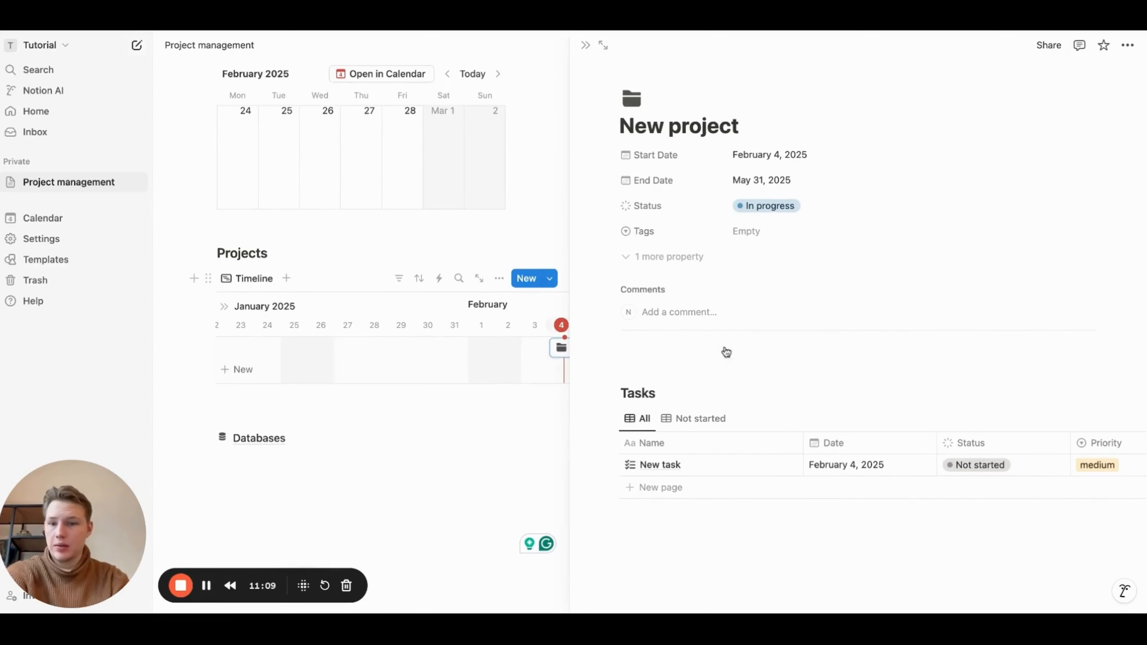
click(585, 45)
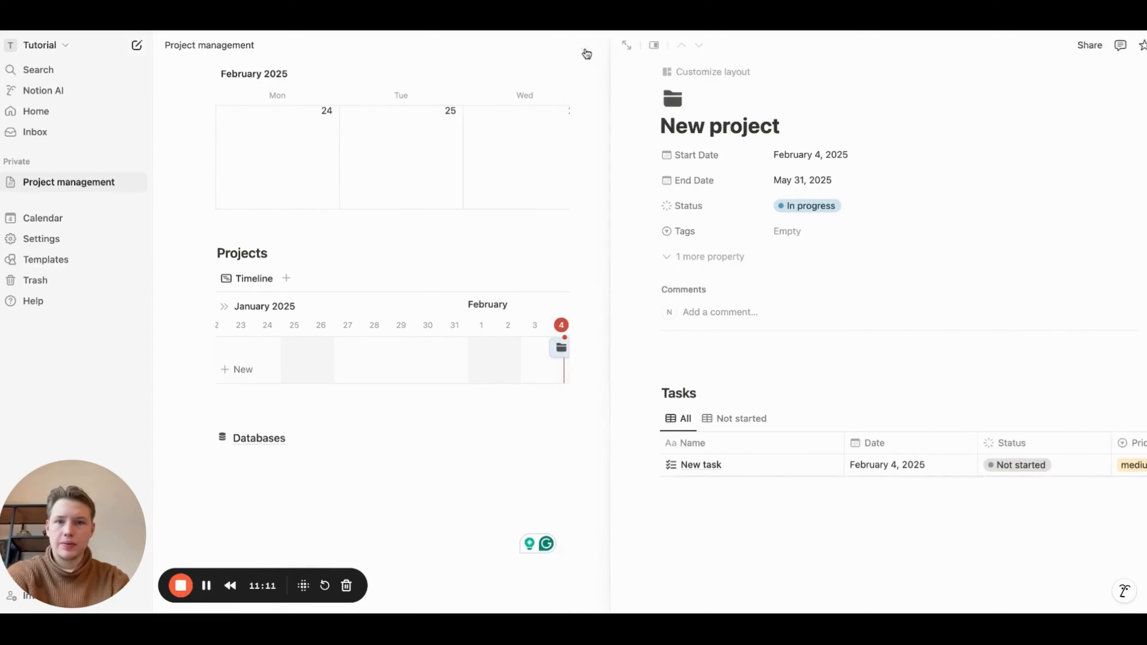